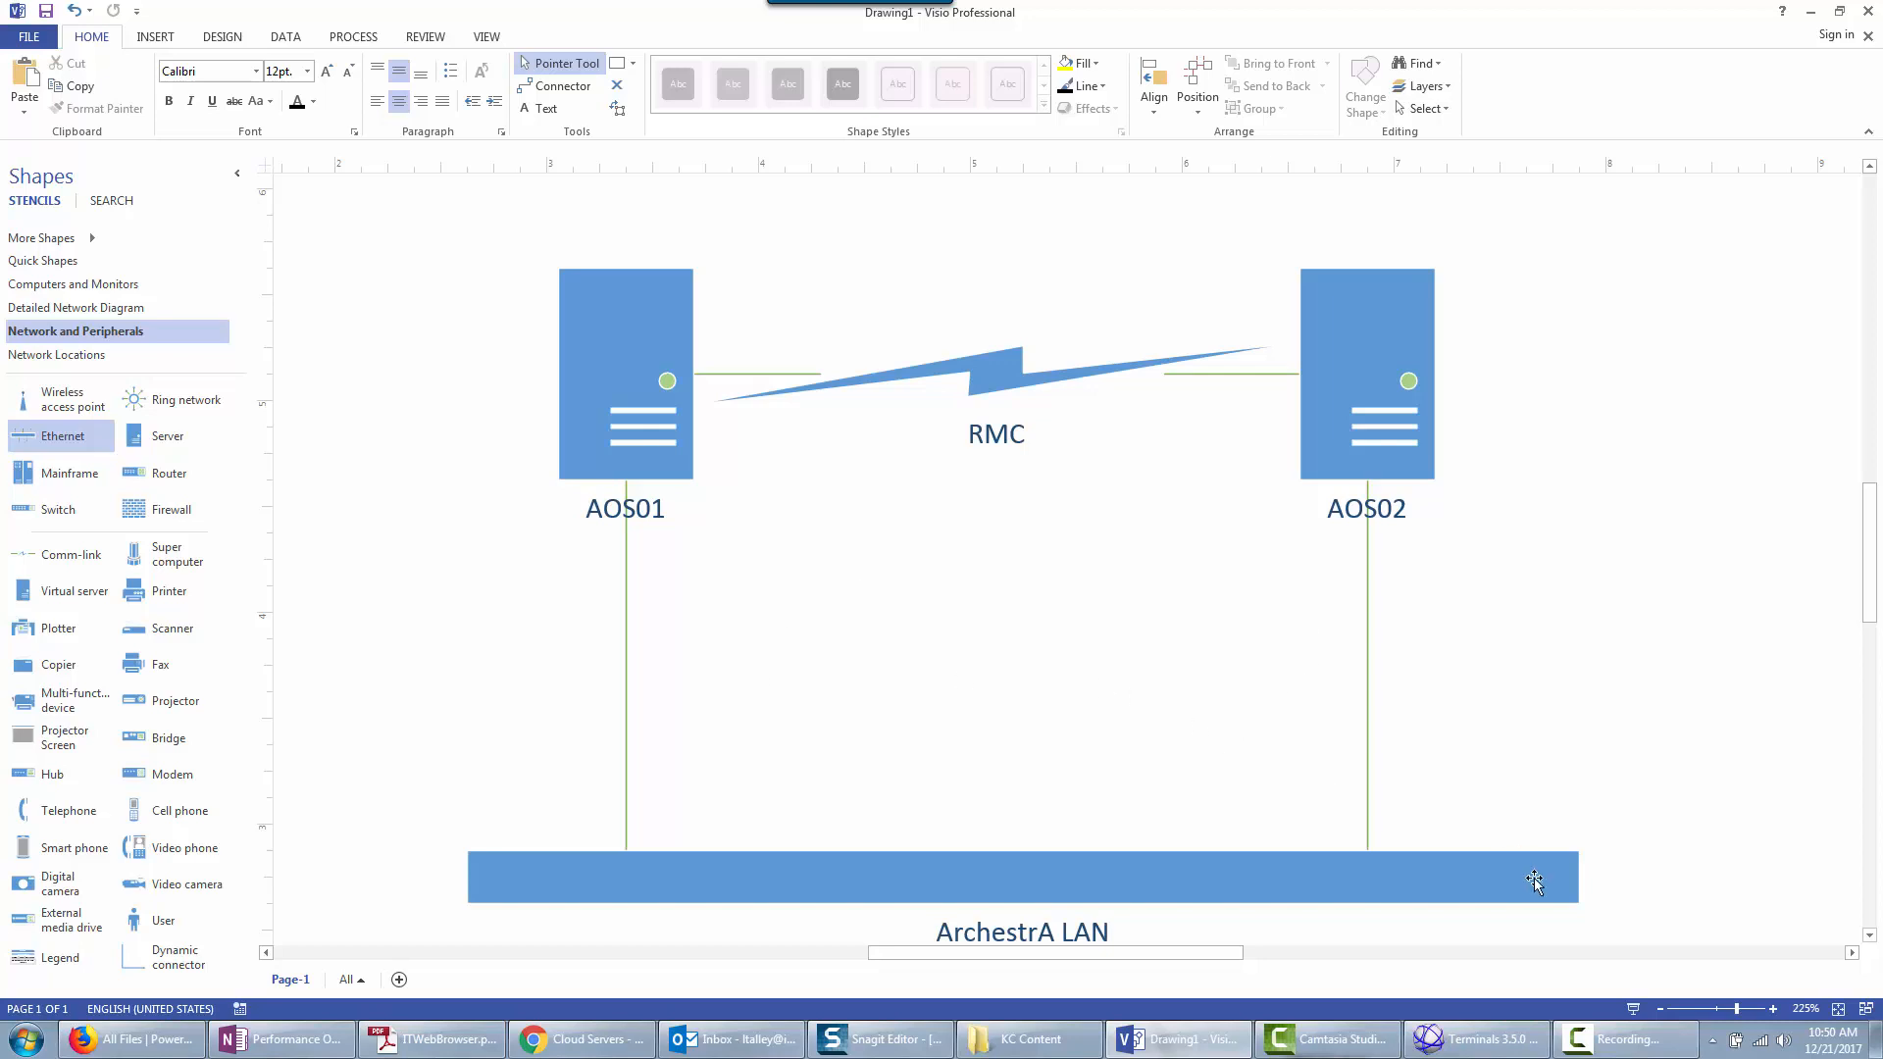
# Switch to Terminals and open Network Connections on the AOS1 server.
pyautogui.click(1479, 1038)
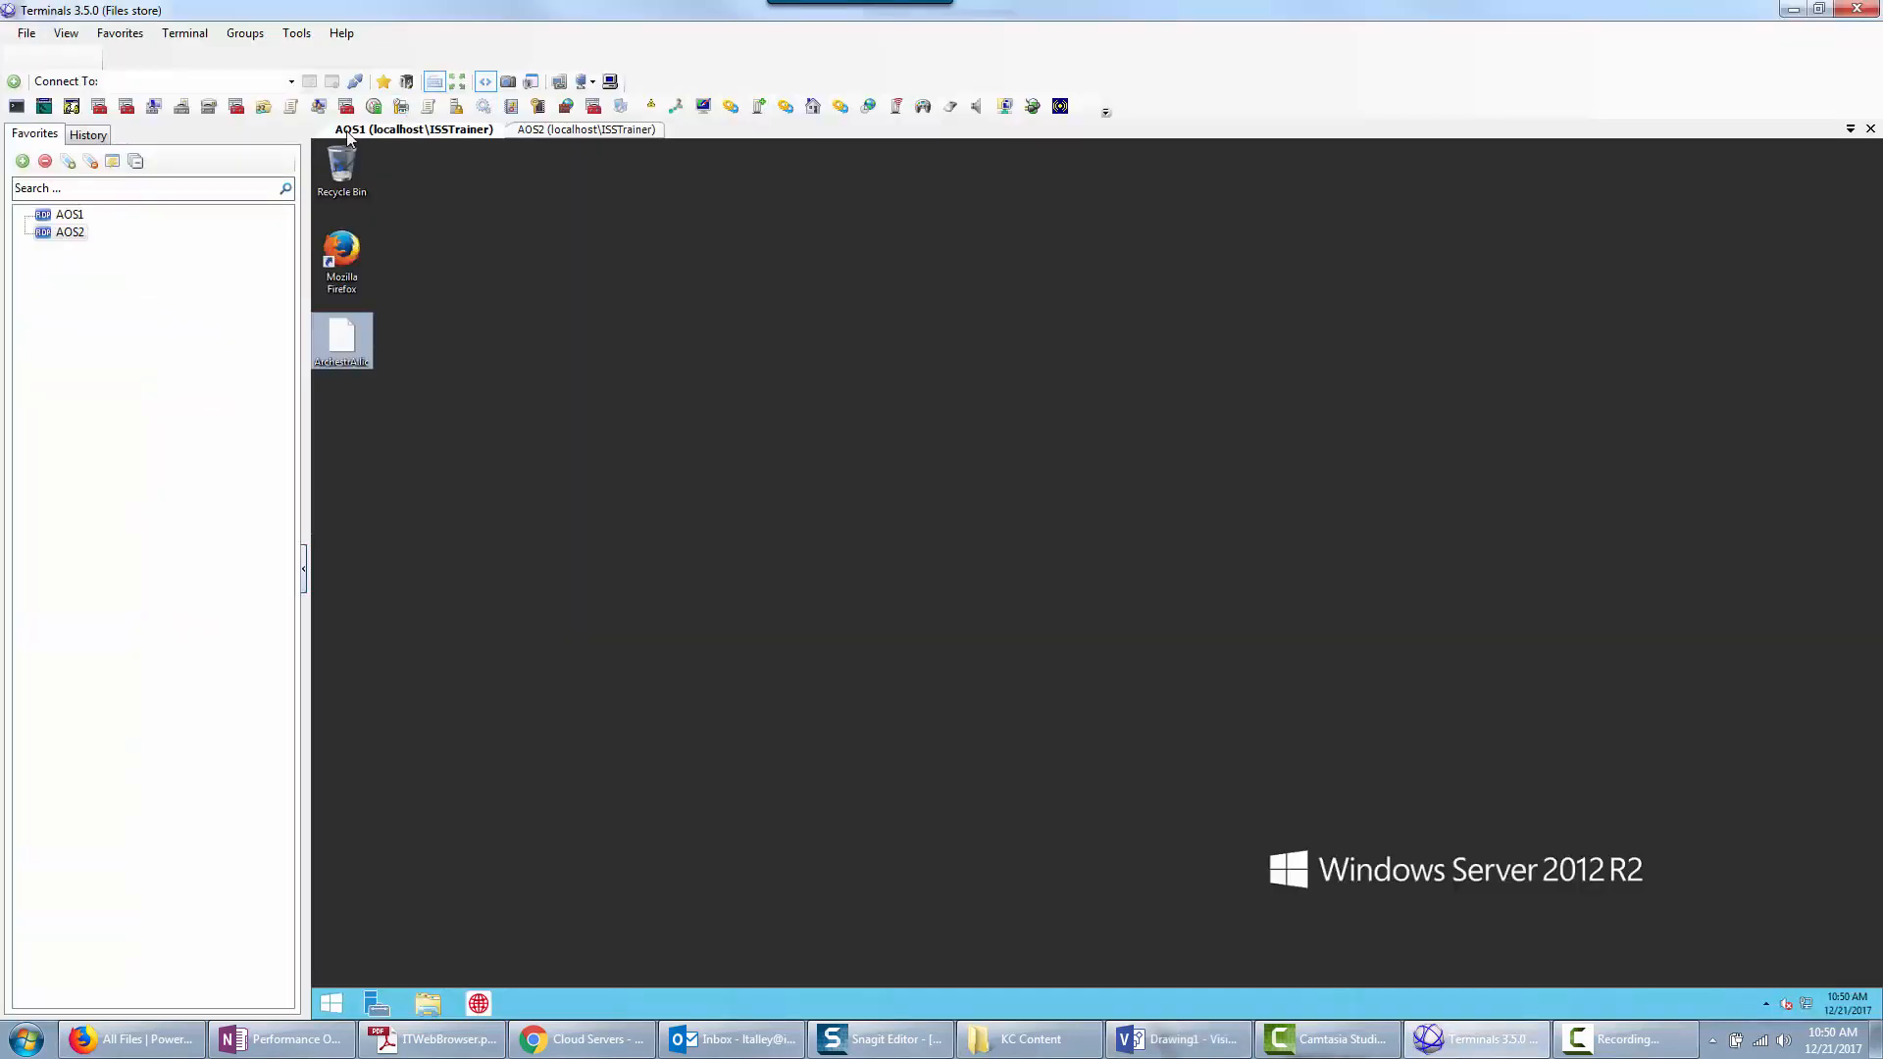
pyautogui.rightClick(328, 1007)
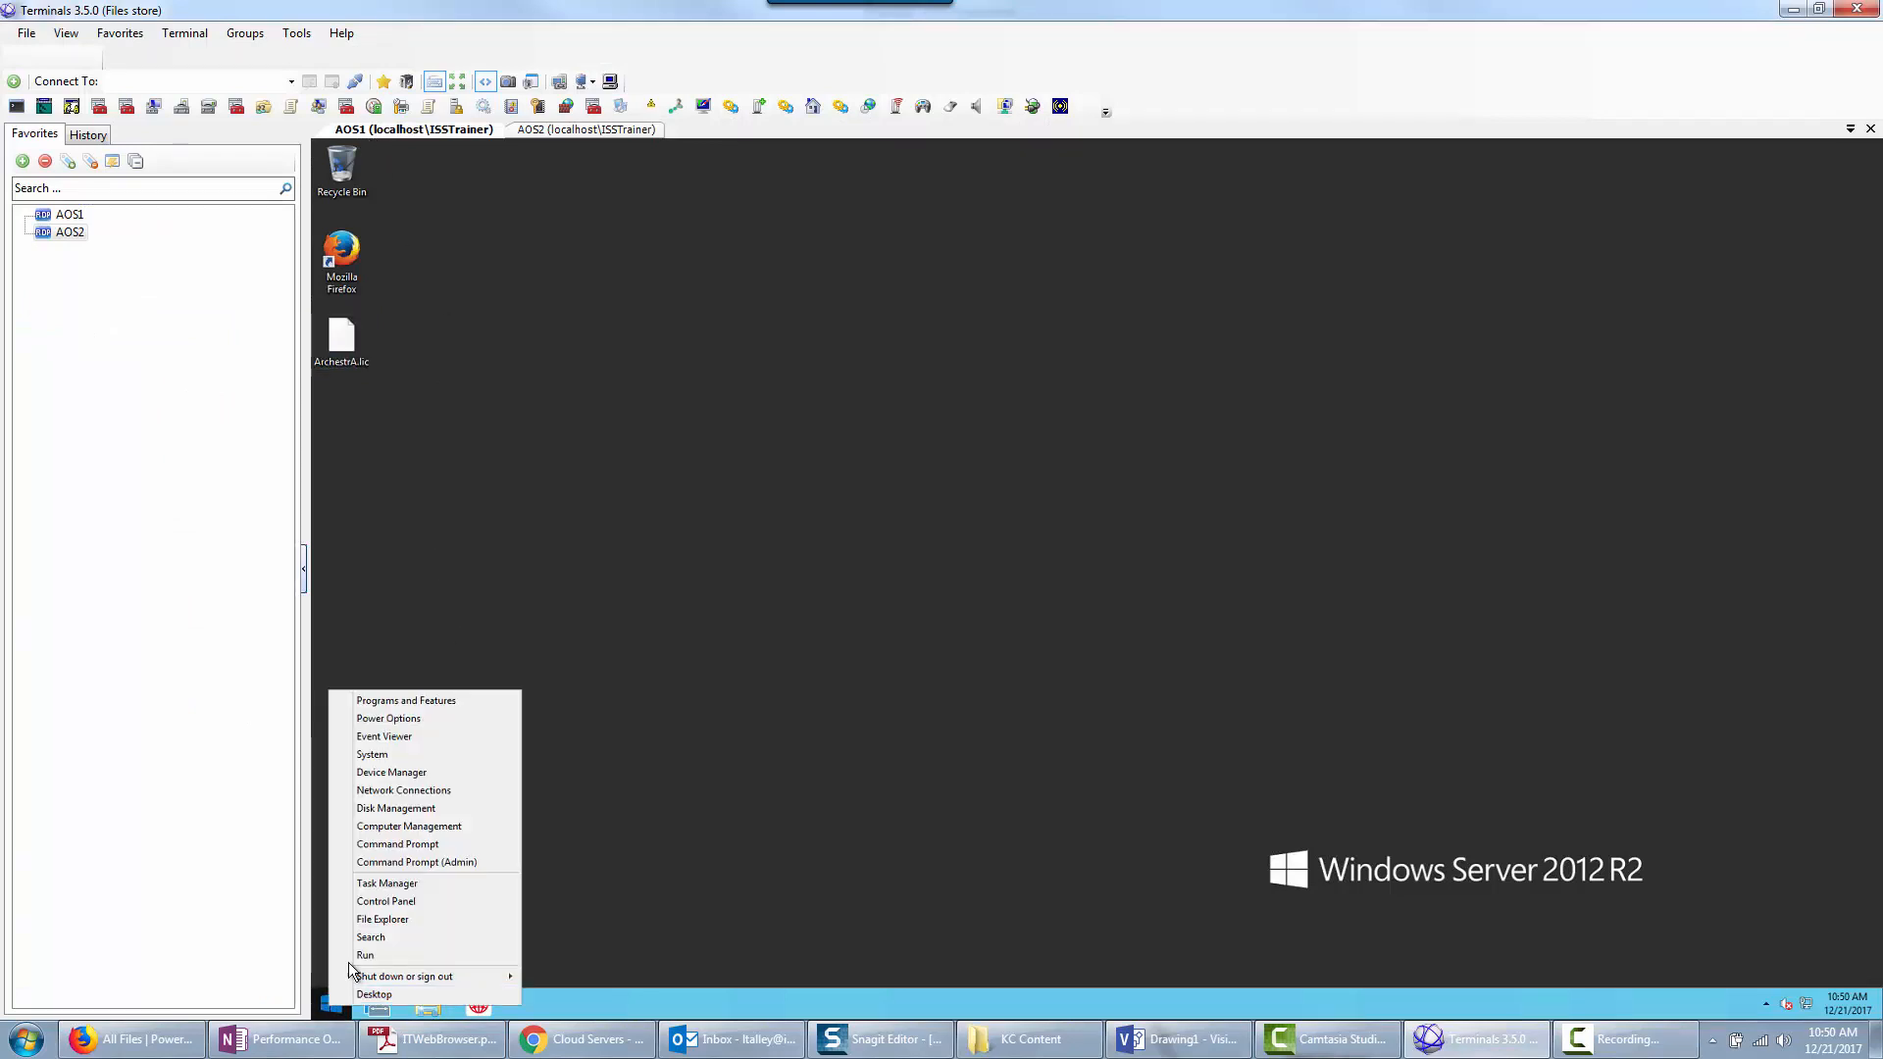
pyautogui.click(385, 792)
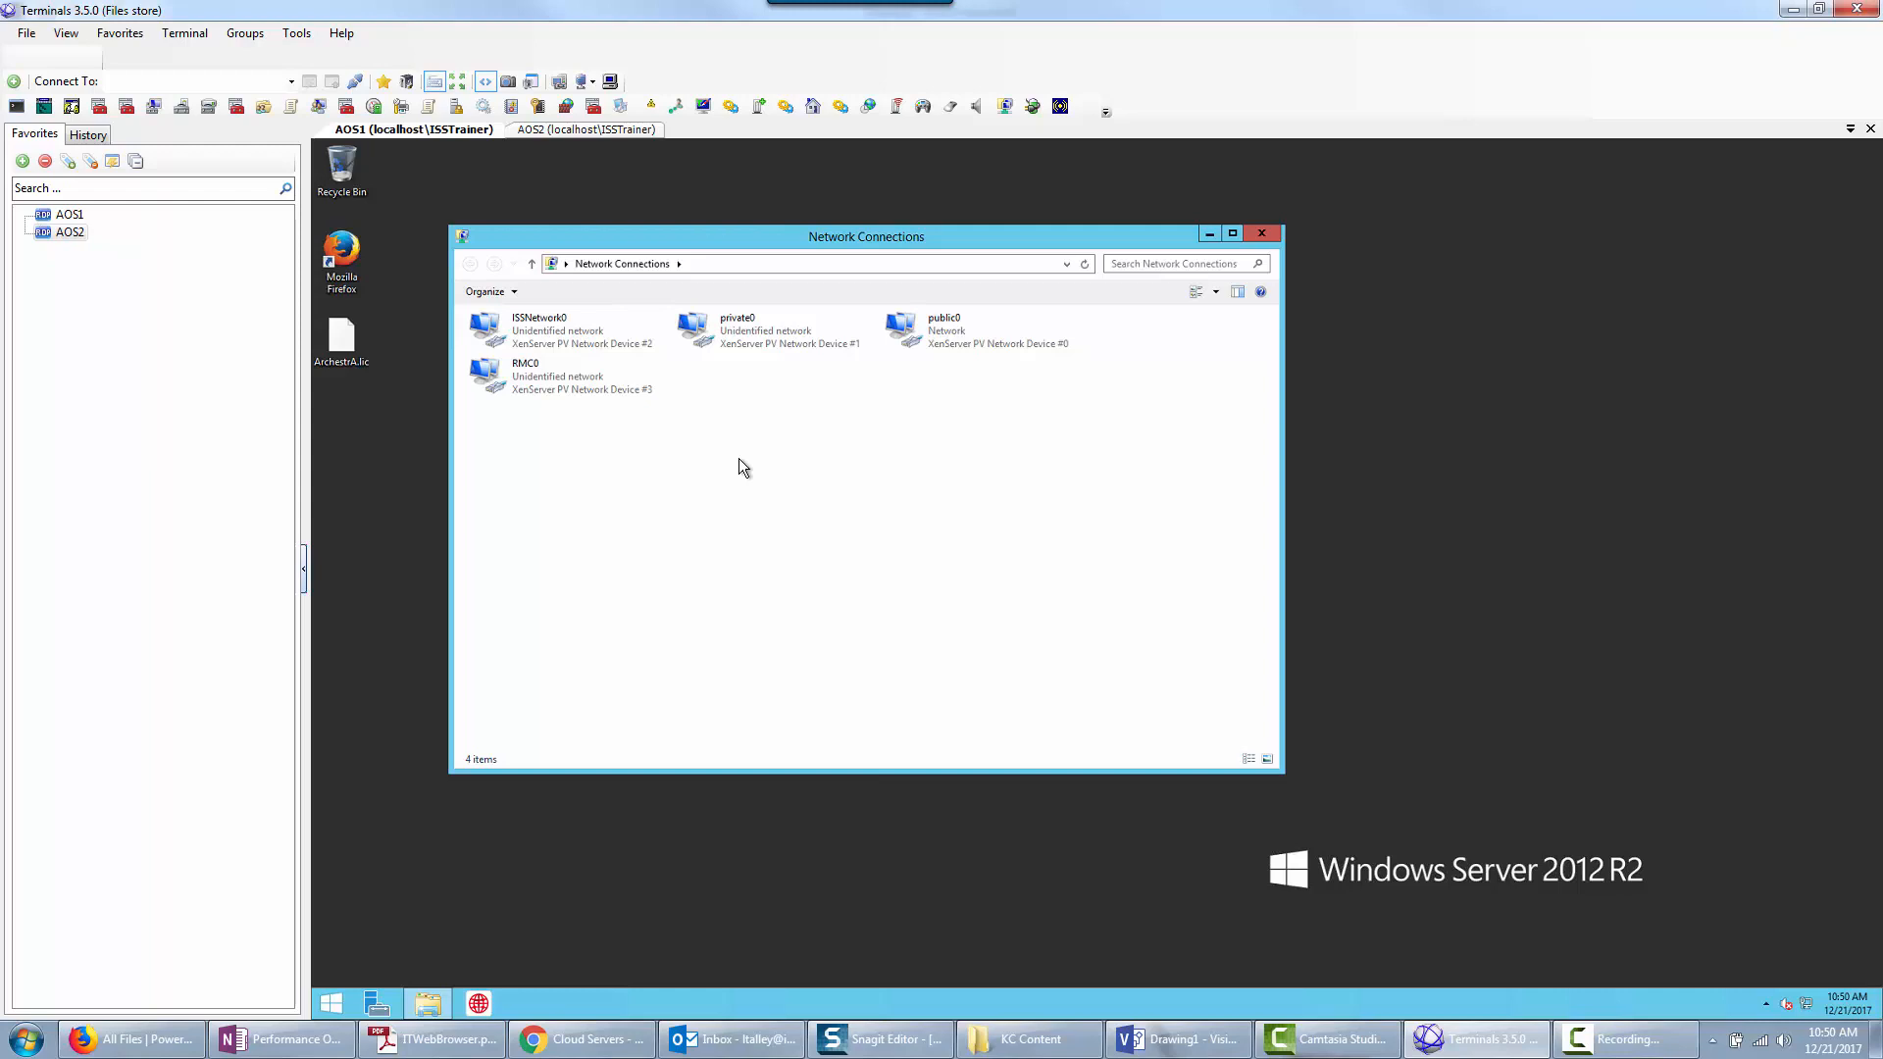
# In the advanced adapter settings on AOS1, move ISSNetwork0 above RMC0 in the connection order and apply it.
pyautogui.press('alt')
pyautogui.click(612, 288)
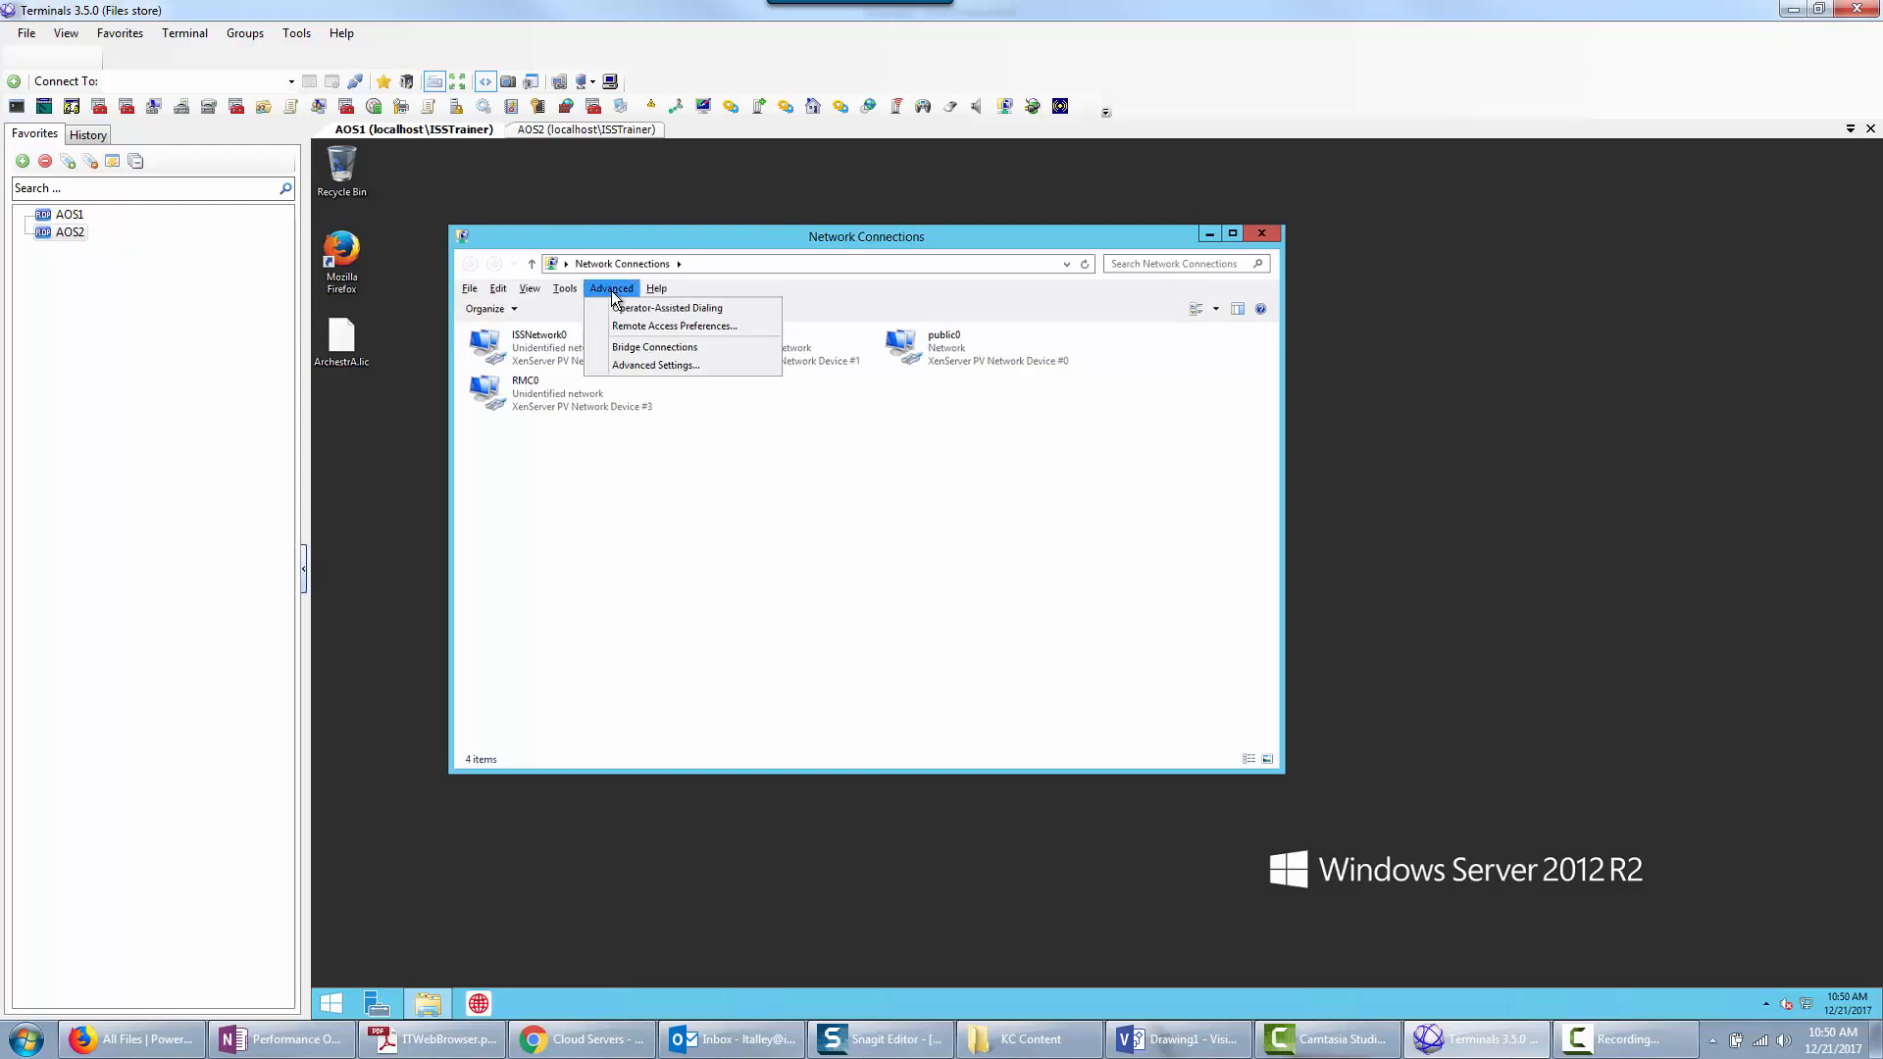
pyautogui.click(627, 365)
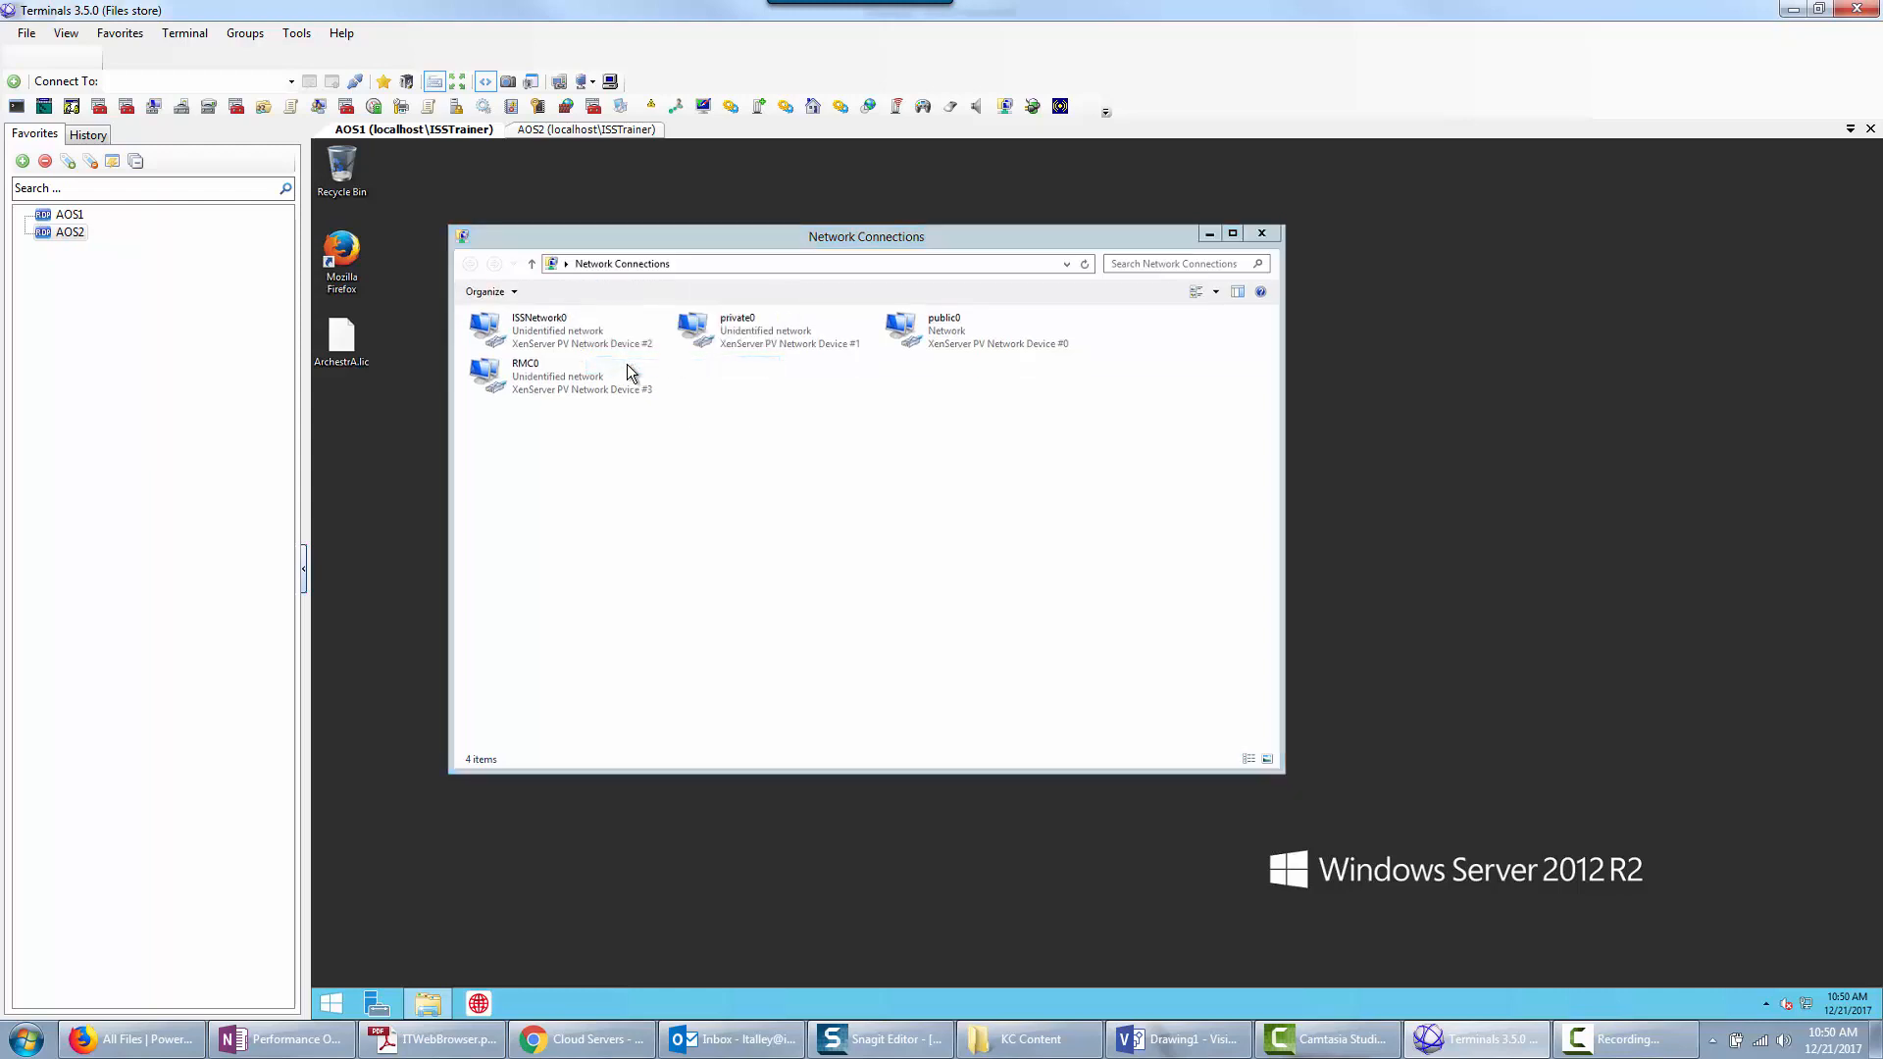
pyautogui.moveTo(639, 302); pyautogui.dragTo(959, 385)
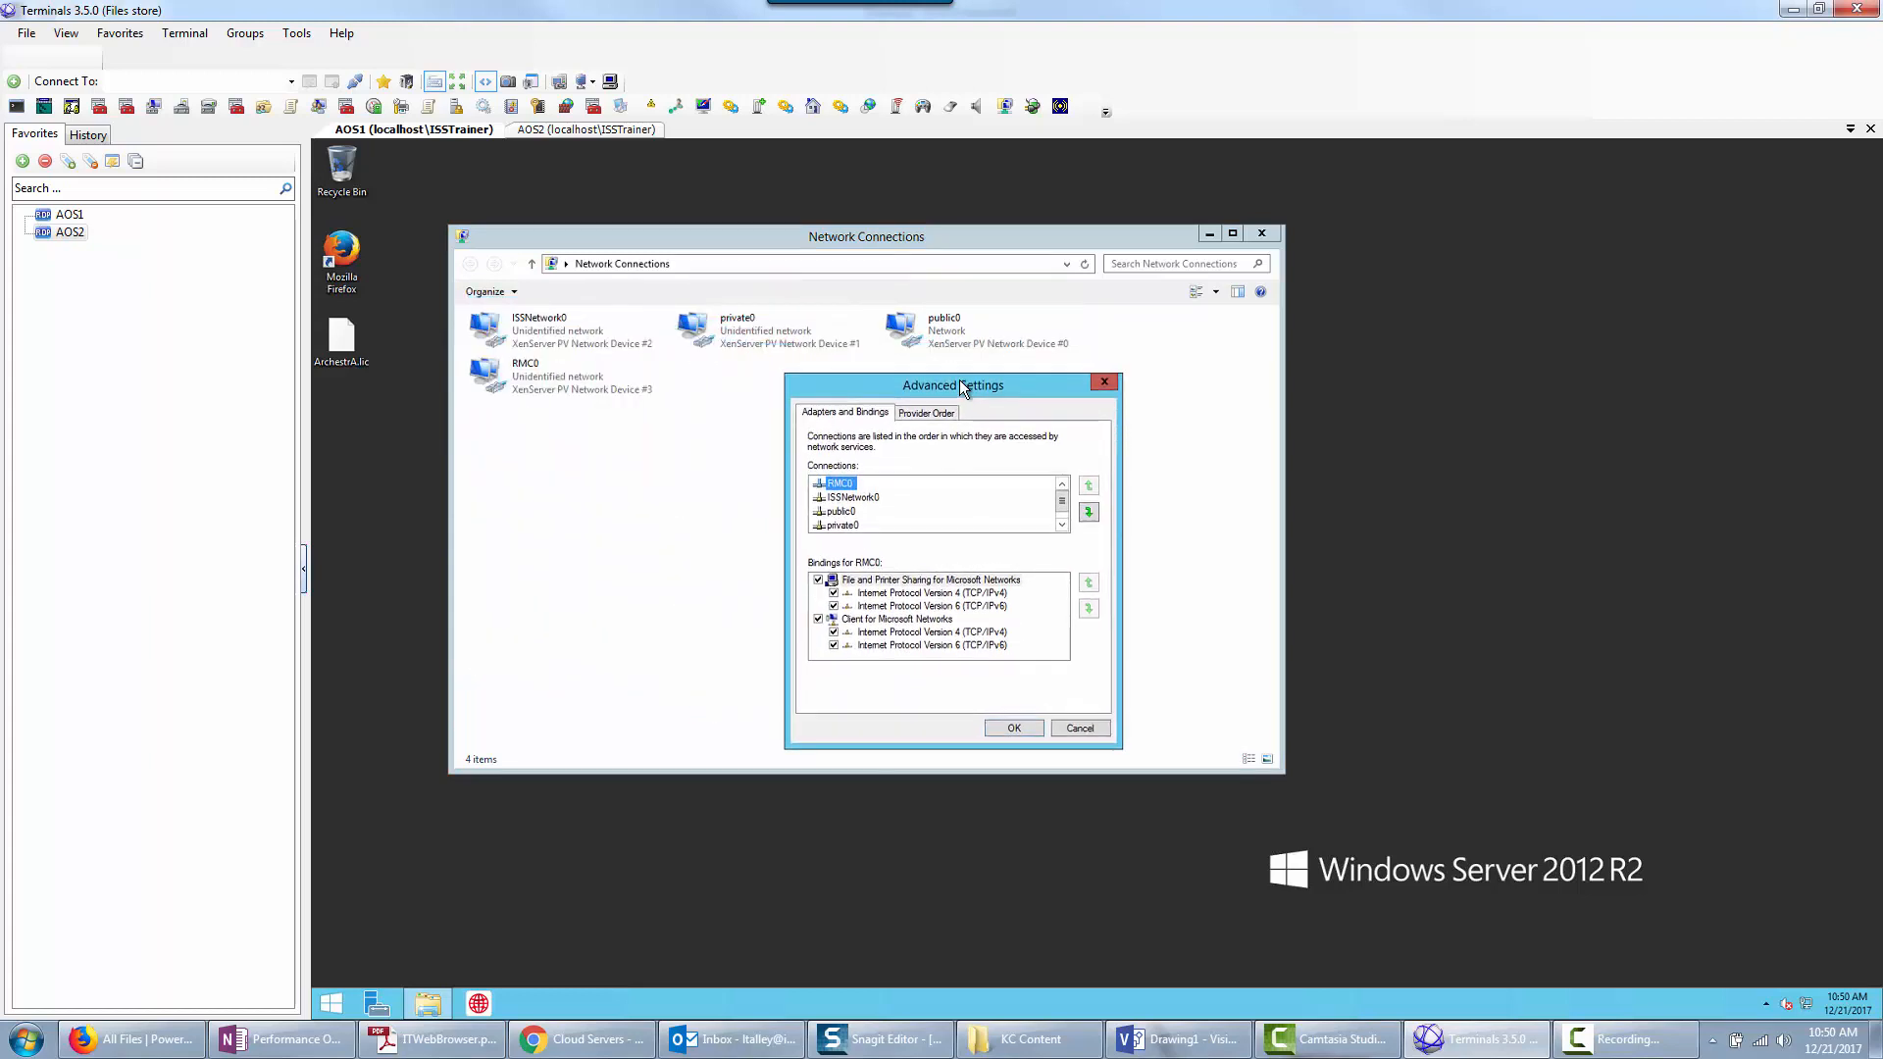
pyautogui.click(852, 497)
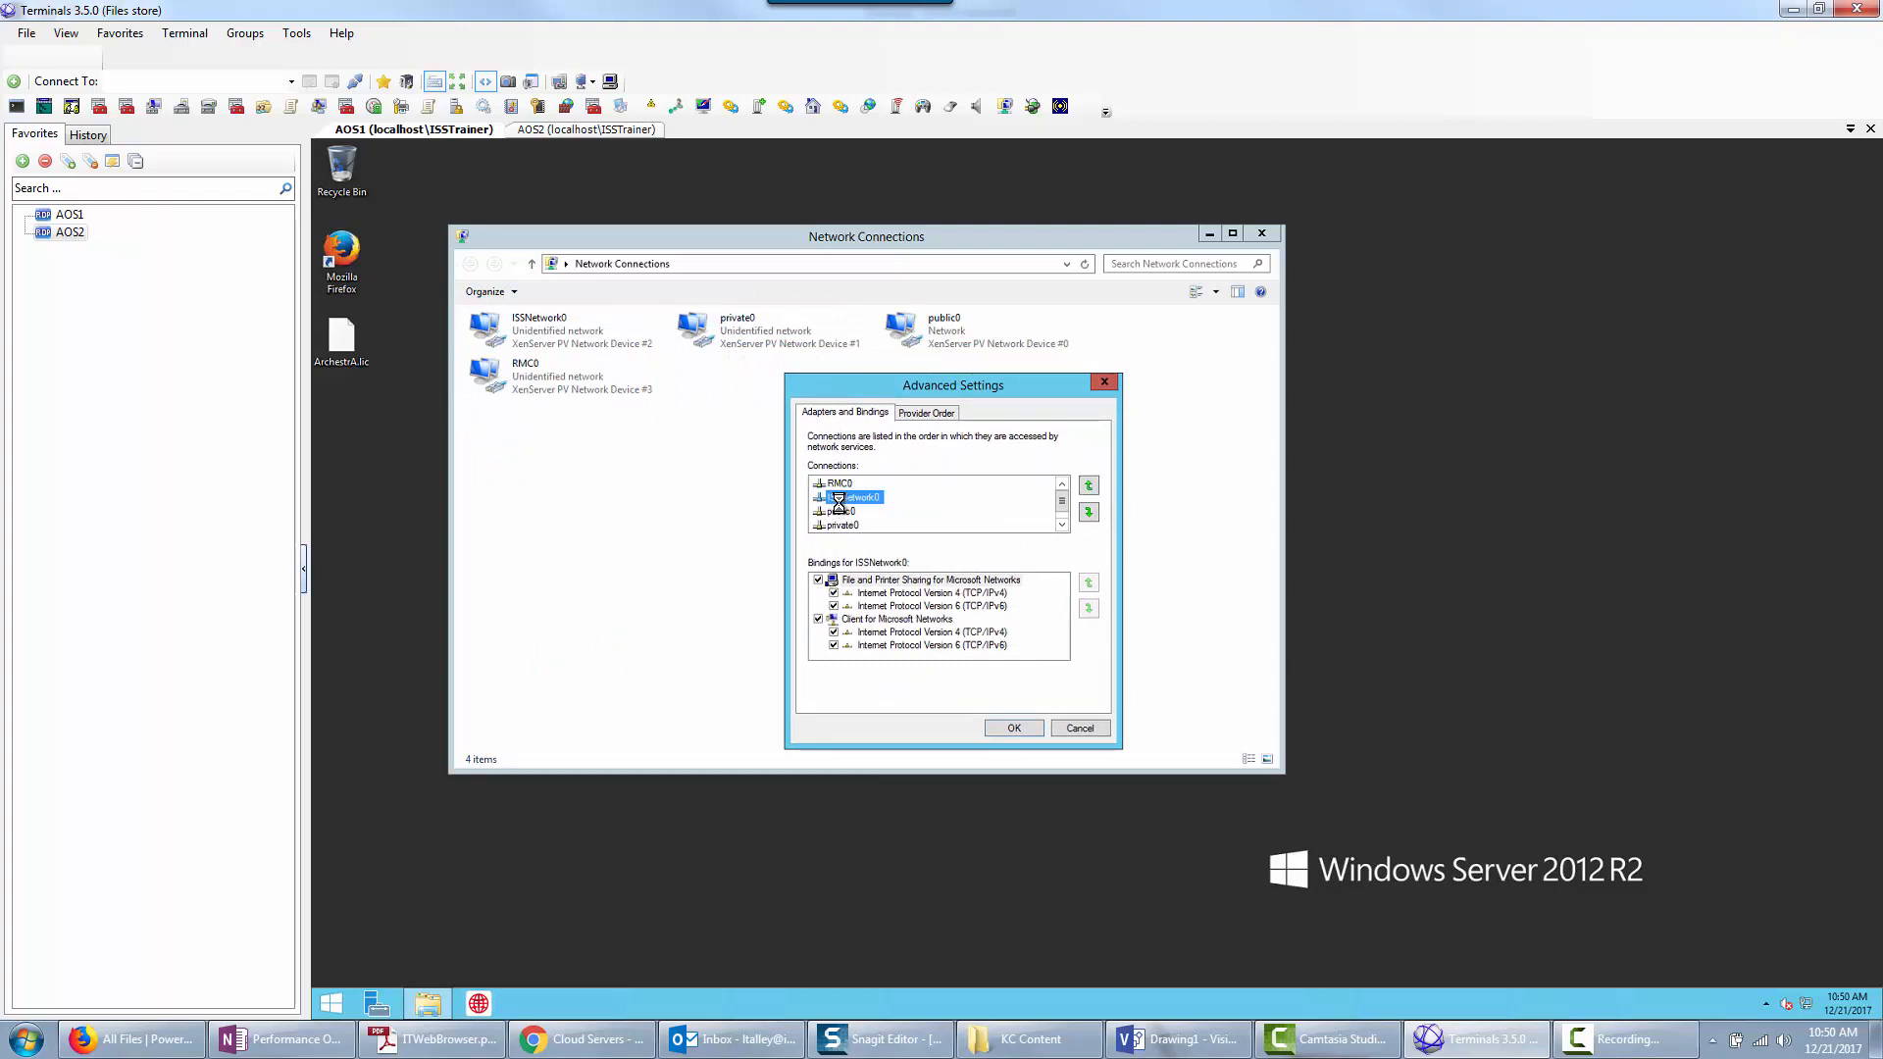
pyautogui.click(1087, 487)
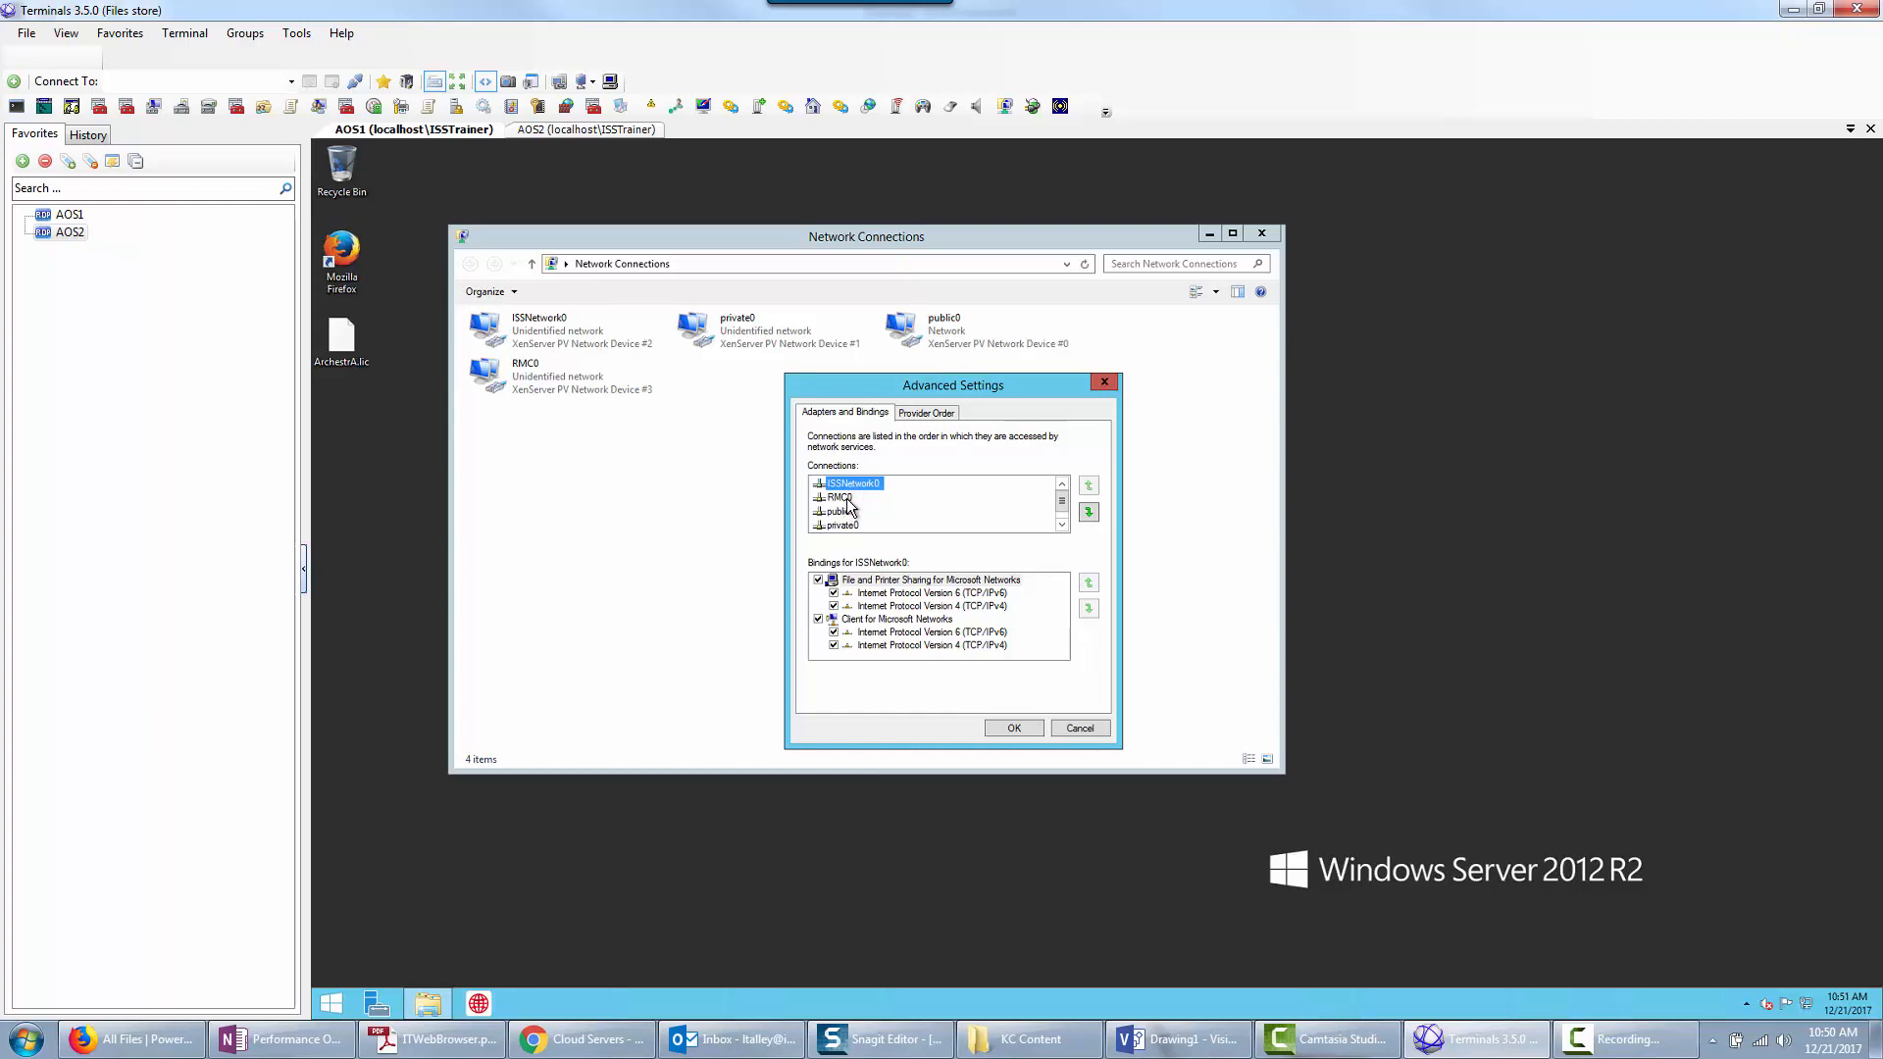
pyautogui.click(1010, 730)
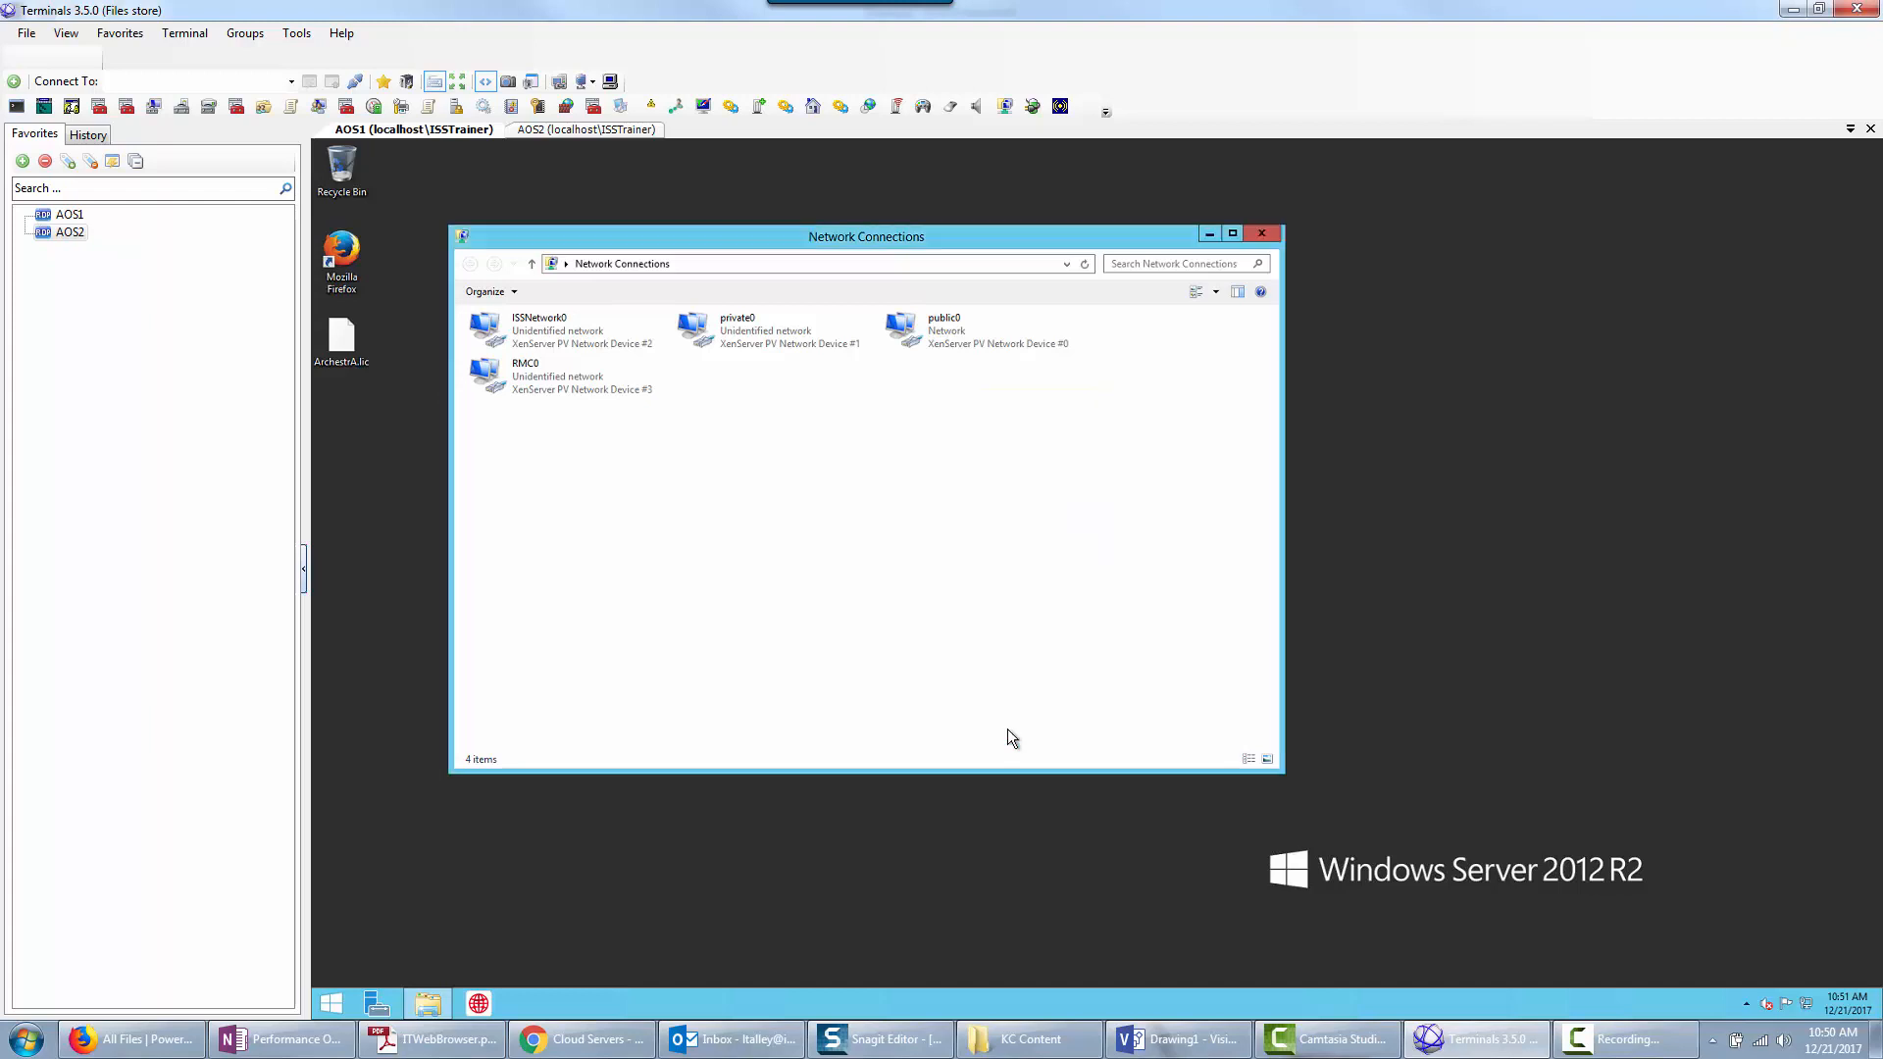
# Turn off DNS registration of the RMC0 connection's addresses in its advanced IPv4 settings on AOS1, and close Network Connections.
pyautogui.rightClick(538, 375)
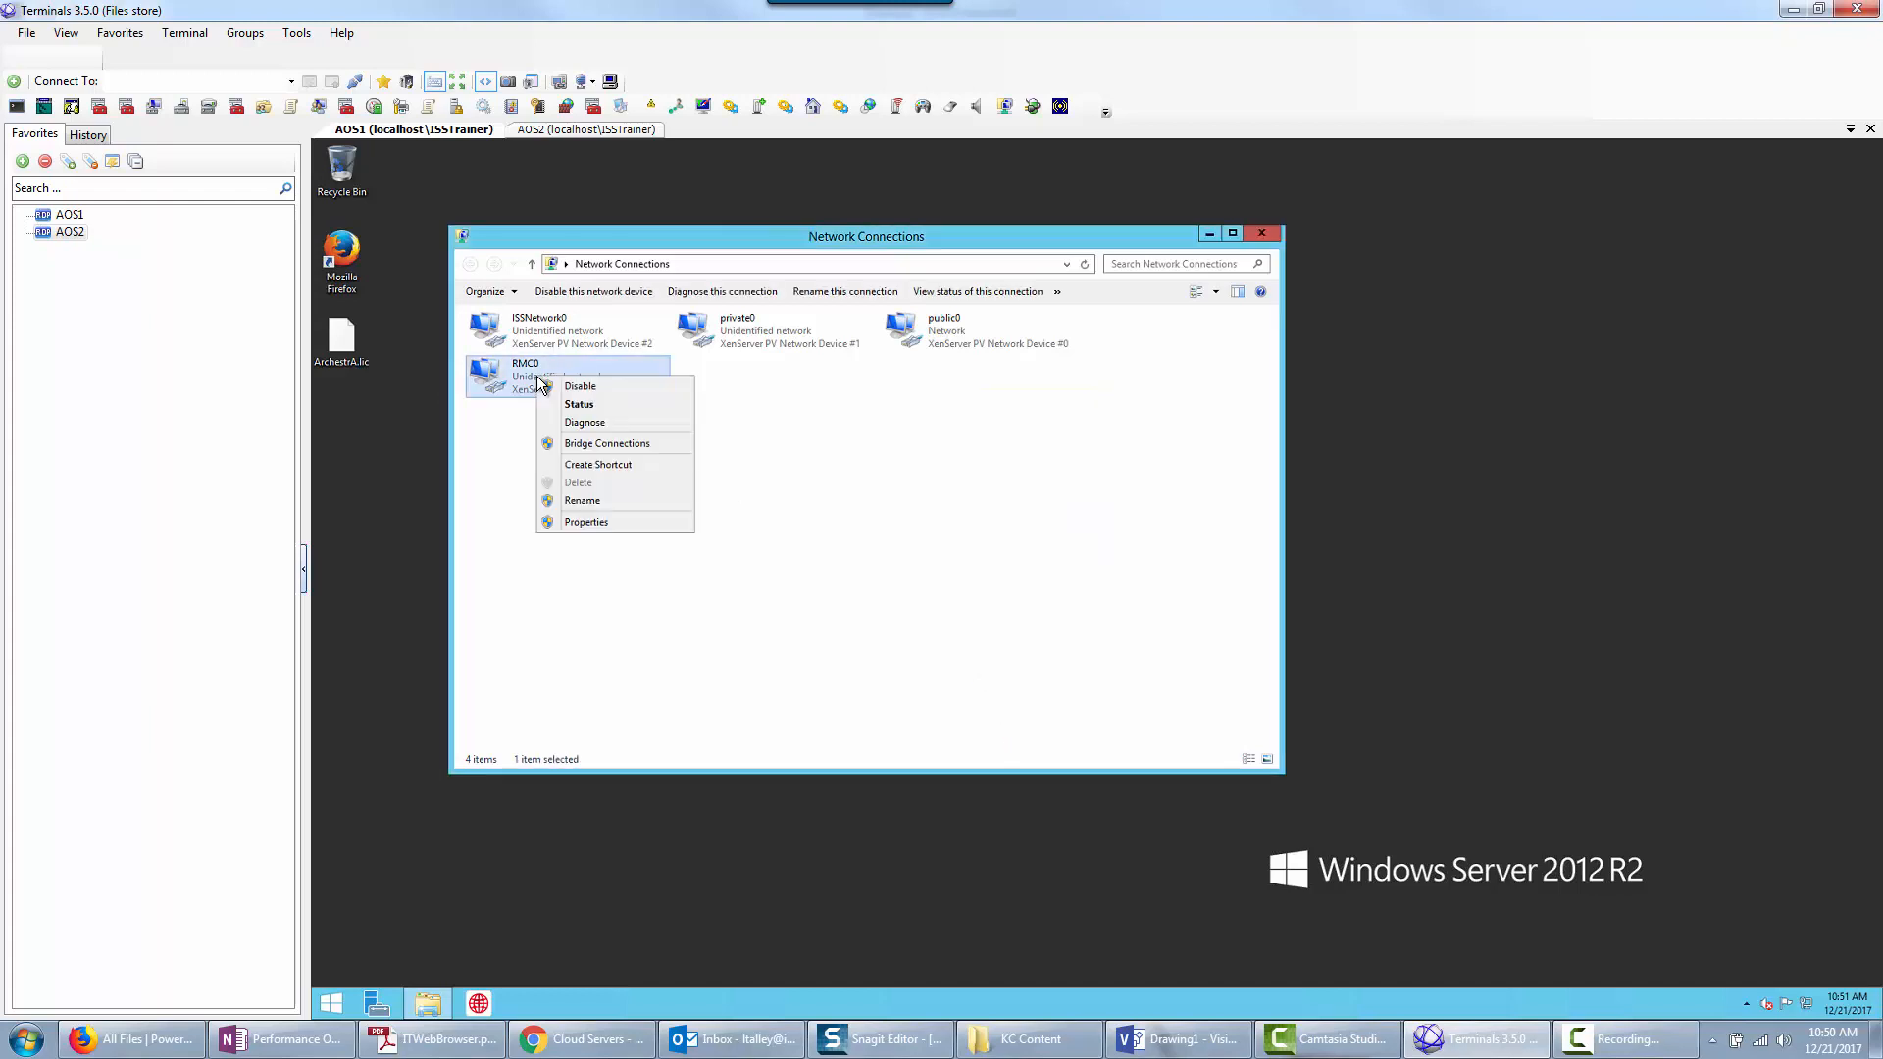
pyautogui.click(592, 523)
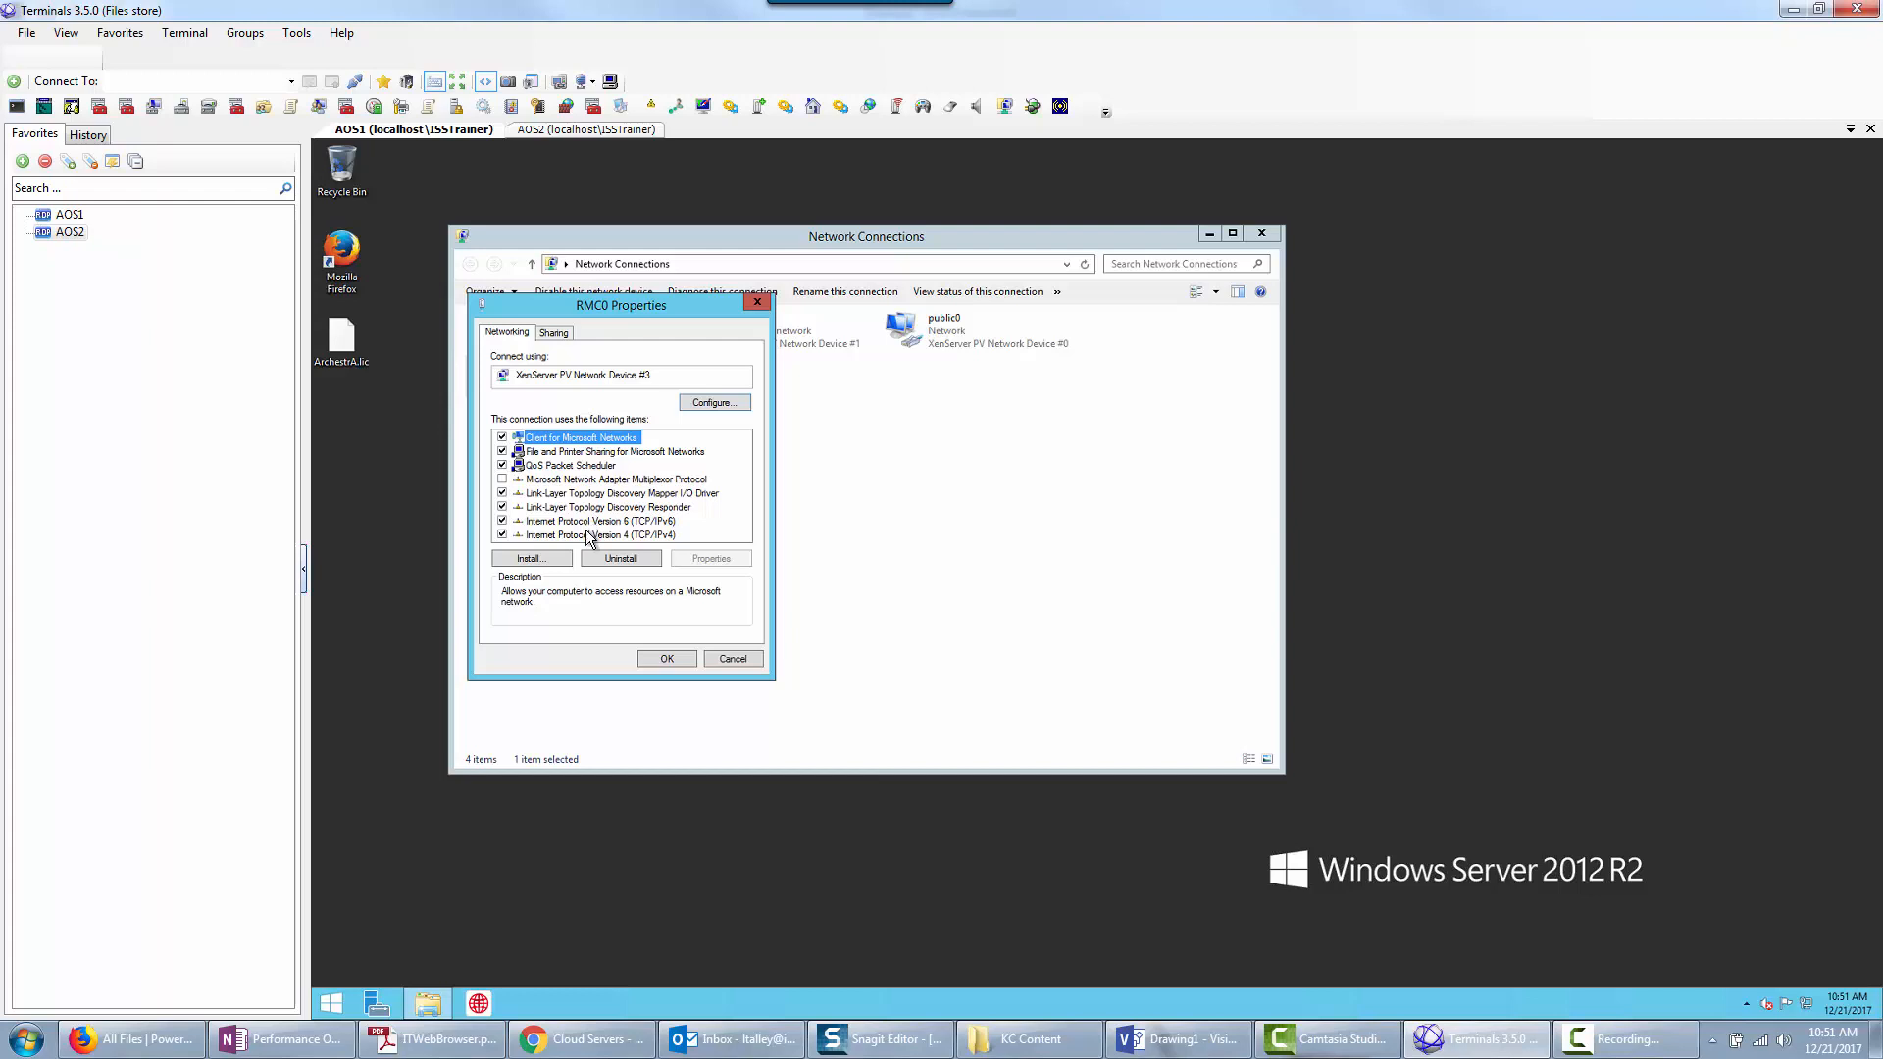
pyautogui.click(593, 535)
pyautogui.click(711, 558)
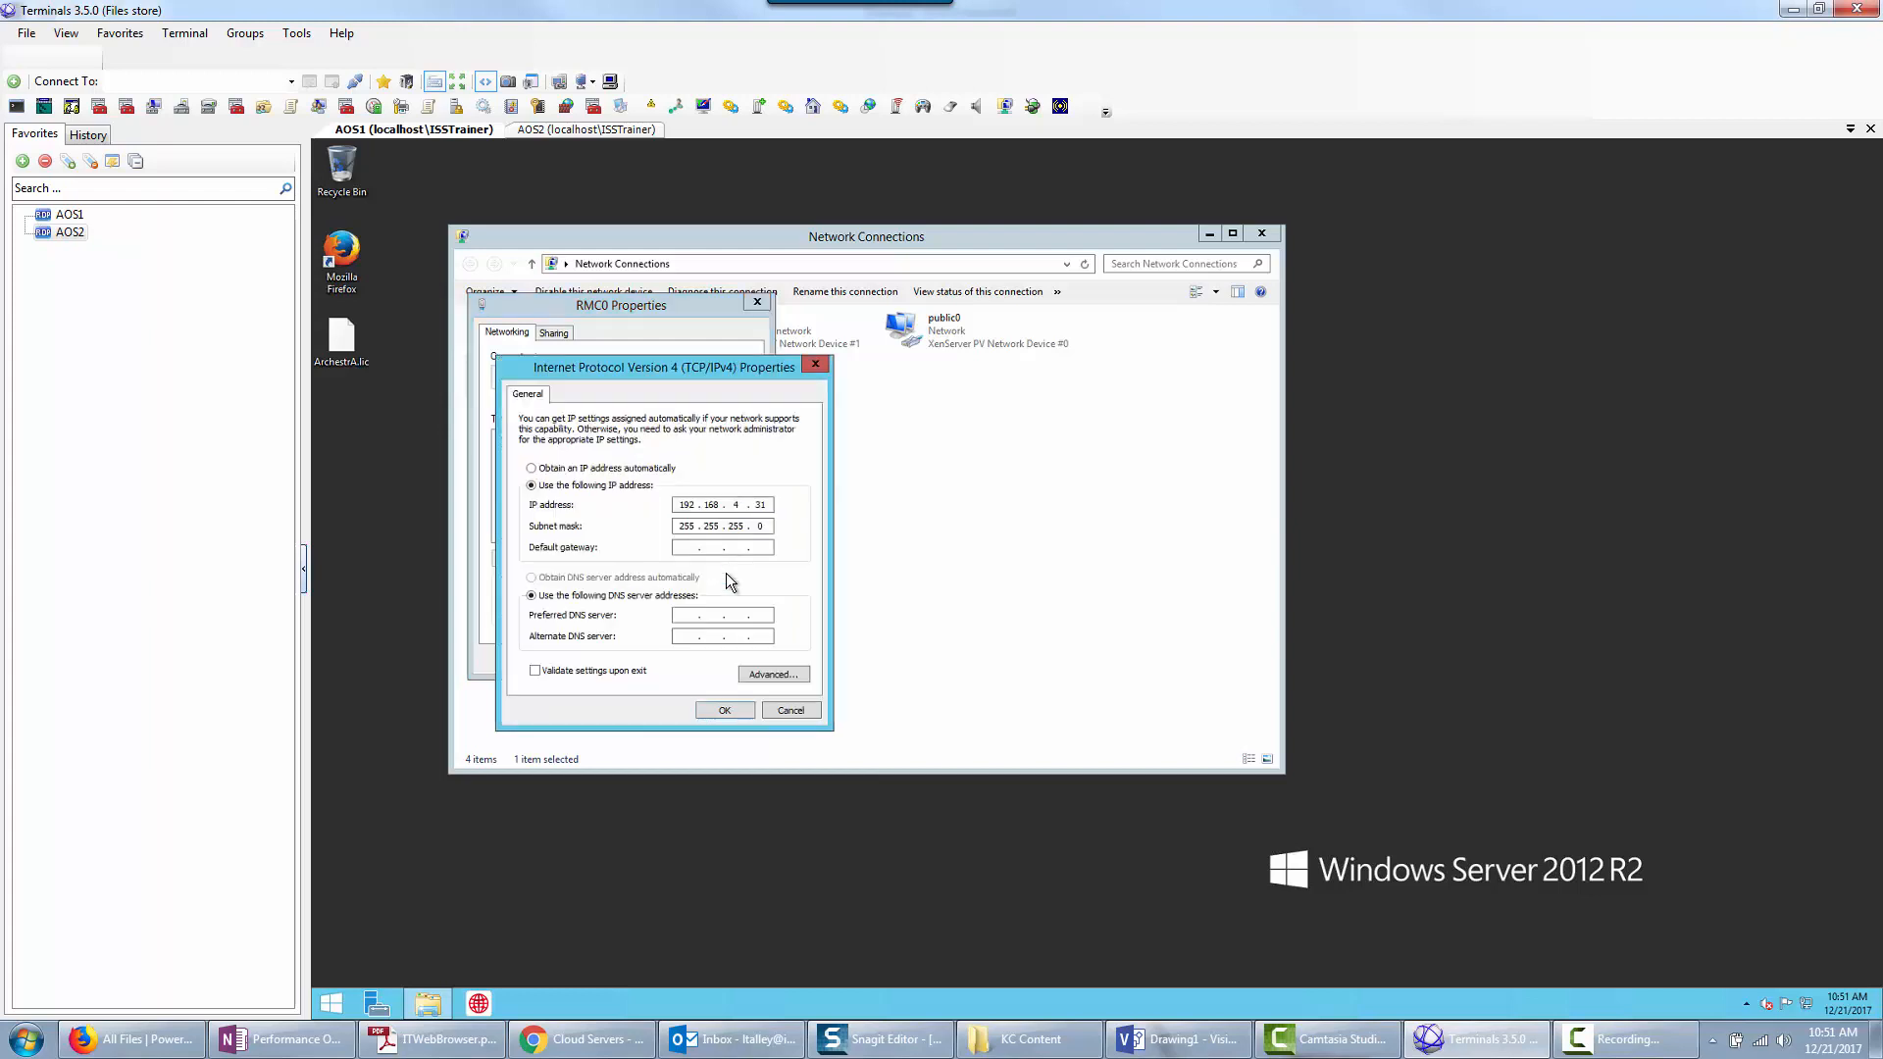
pyautogui.click(766, 677)
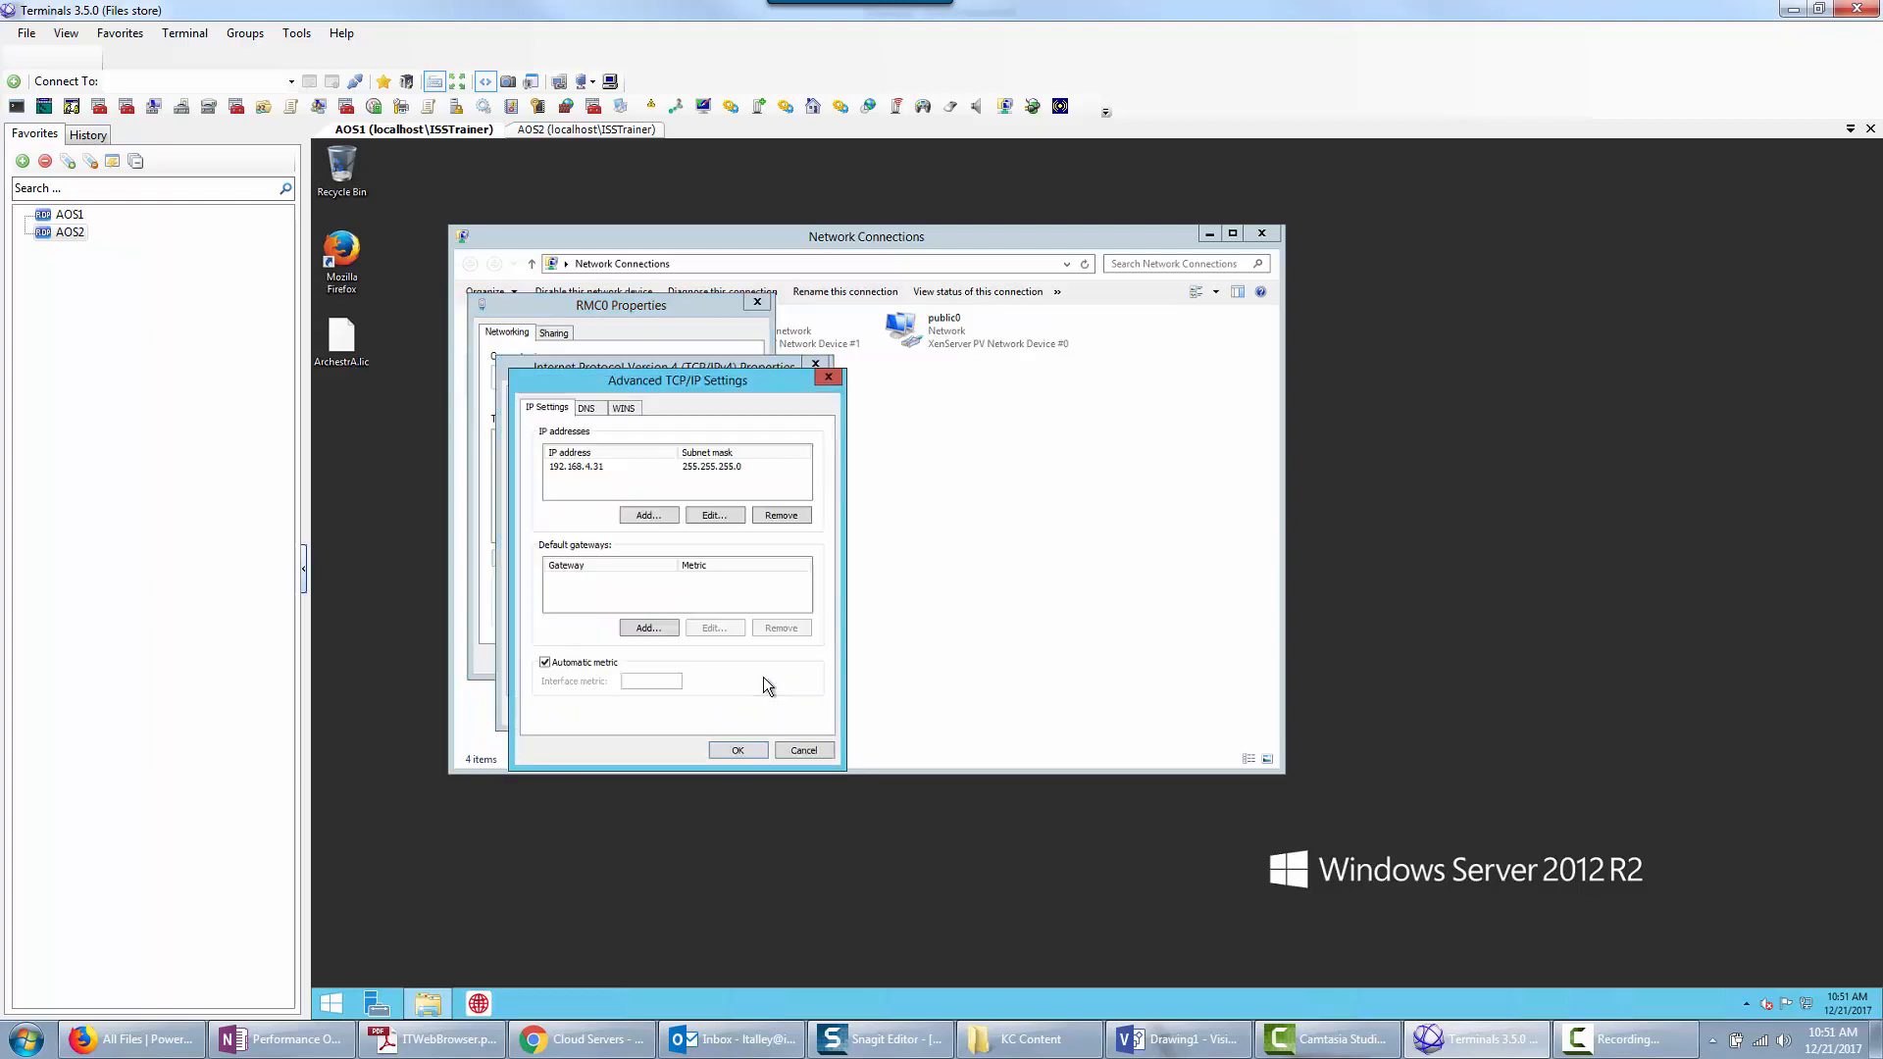
pyautogui.click(587, 408)
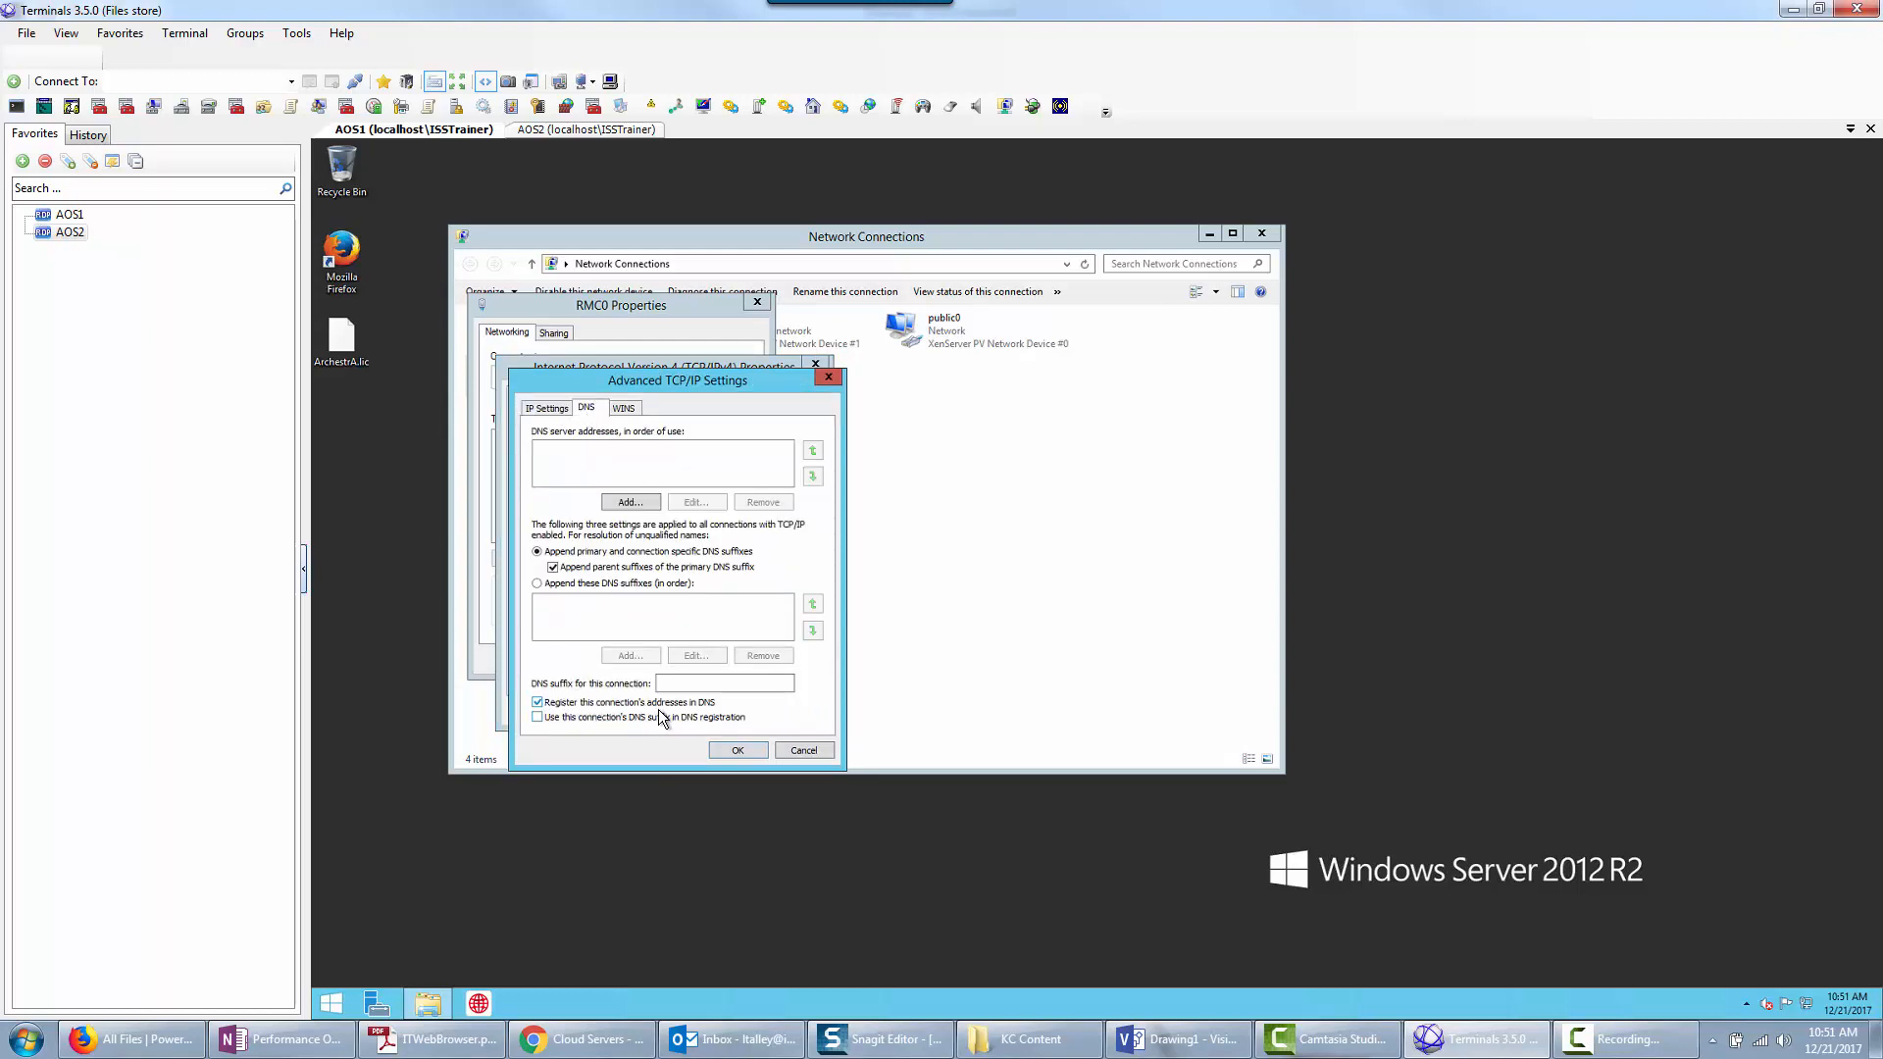
pyautogui.click(538, 703)
pyautogui.click(726, 753)
pyautogui.click(714, 710)
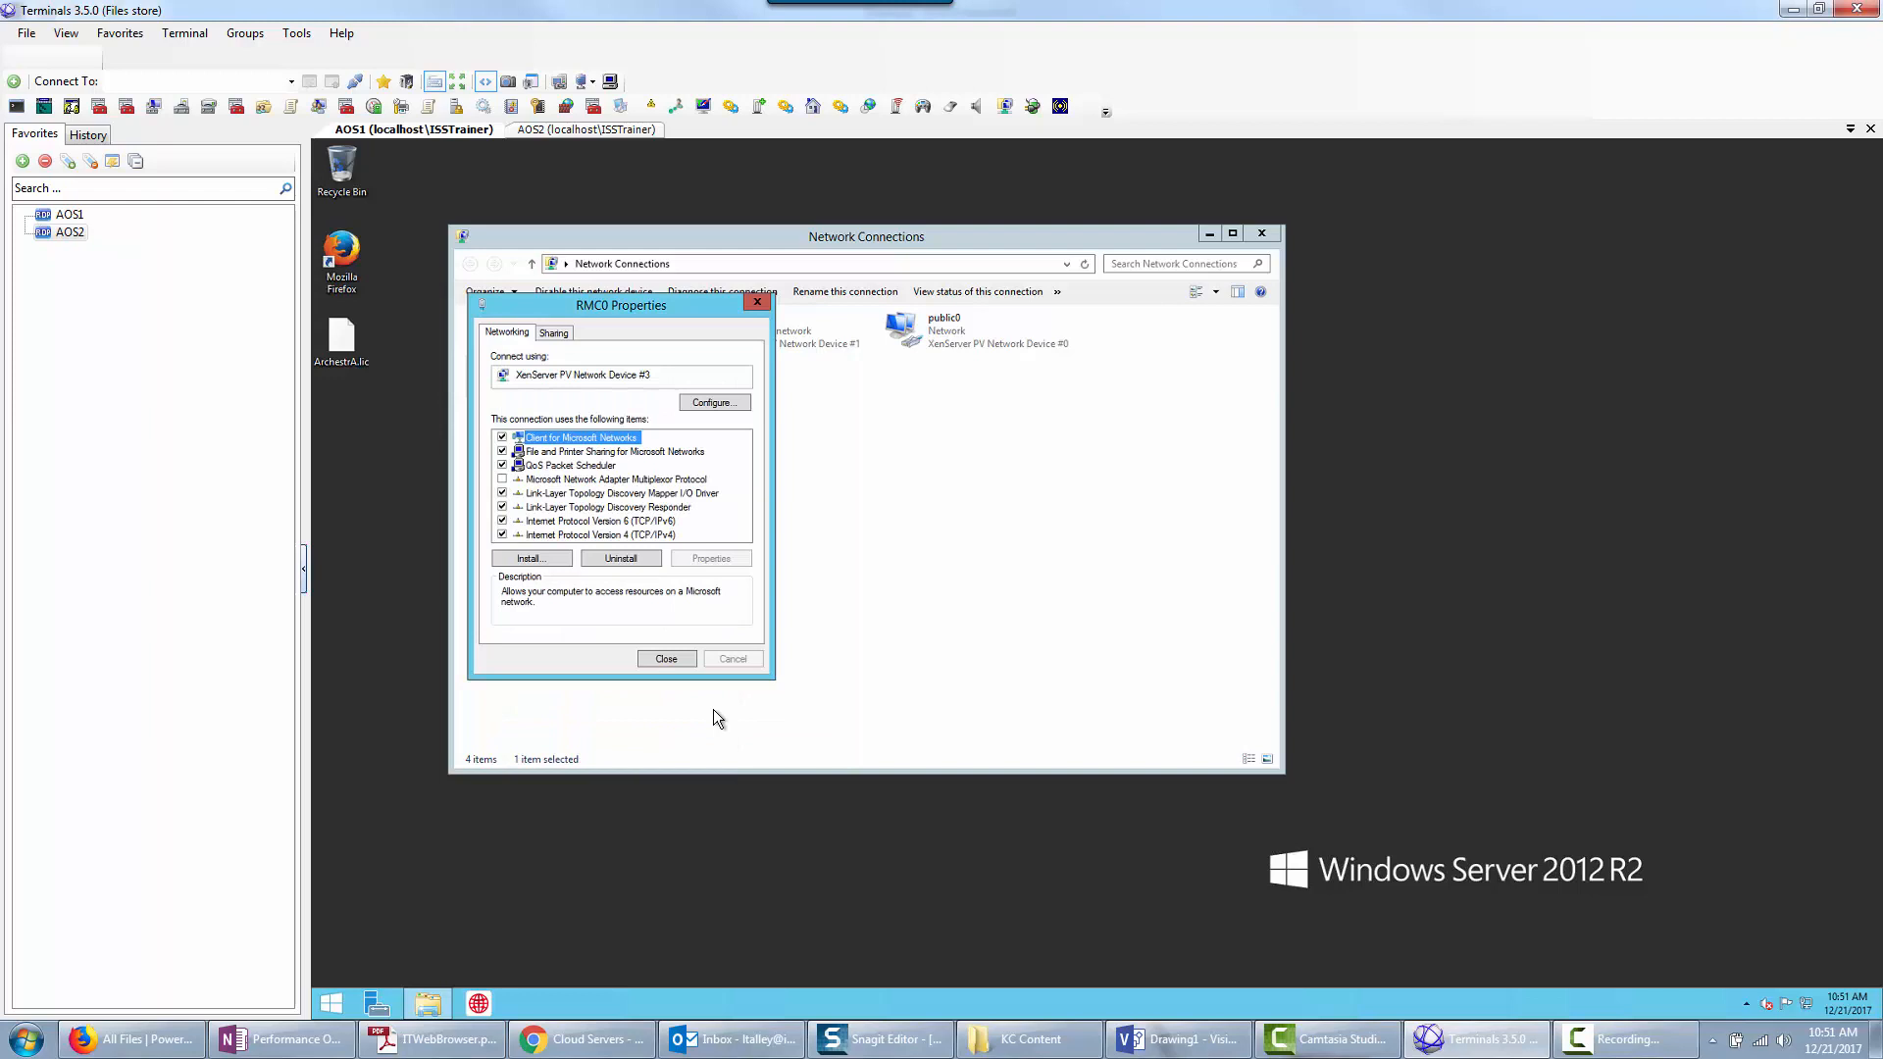
pyautogui.click(668, 659)
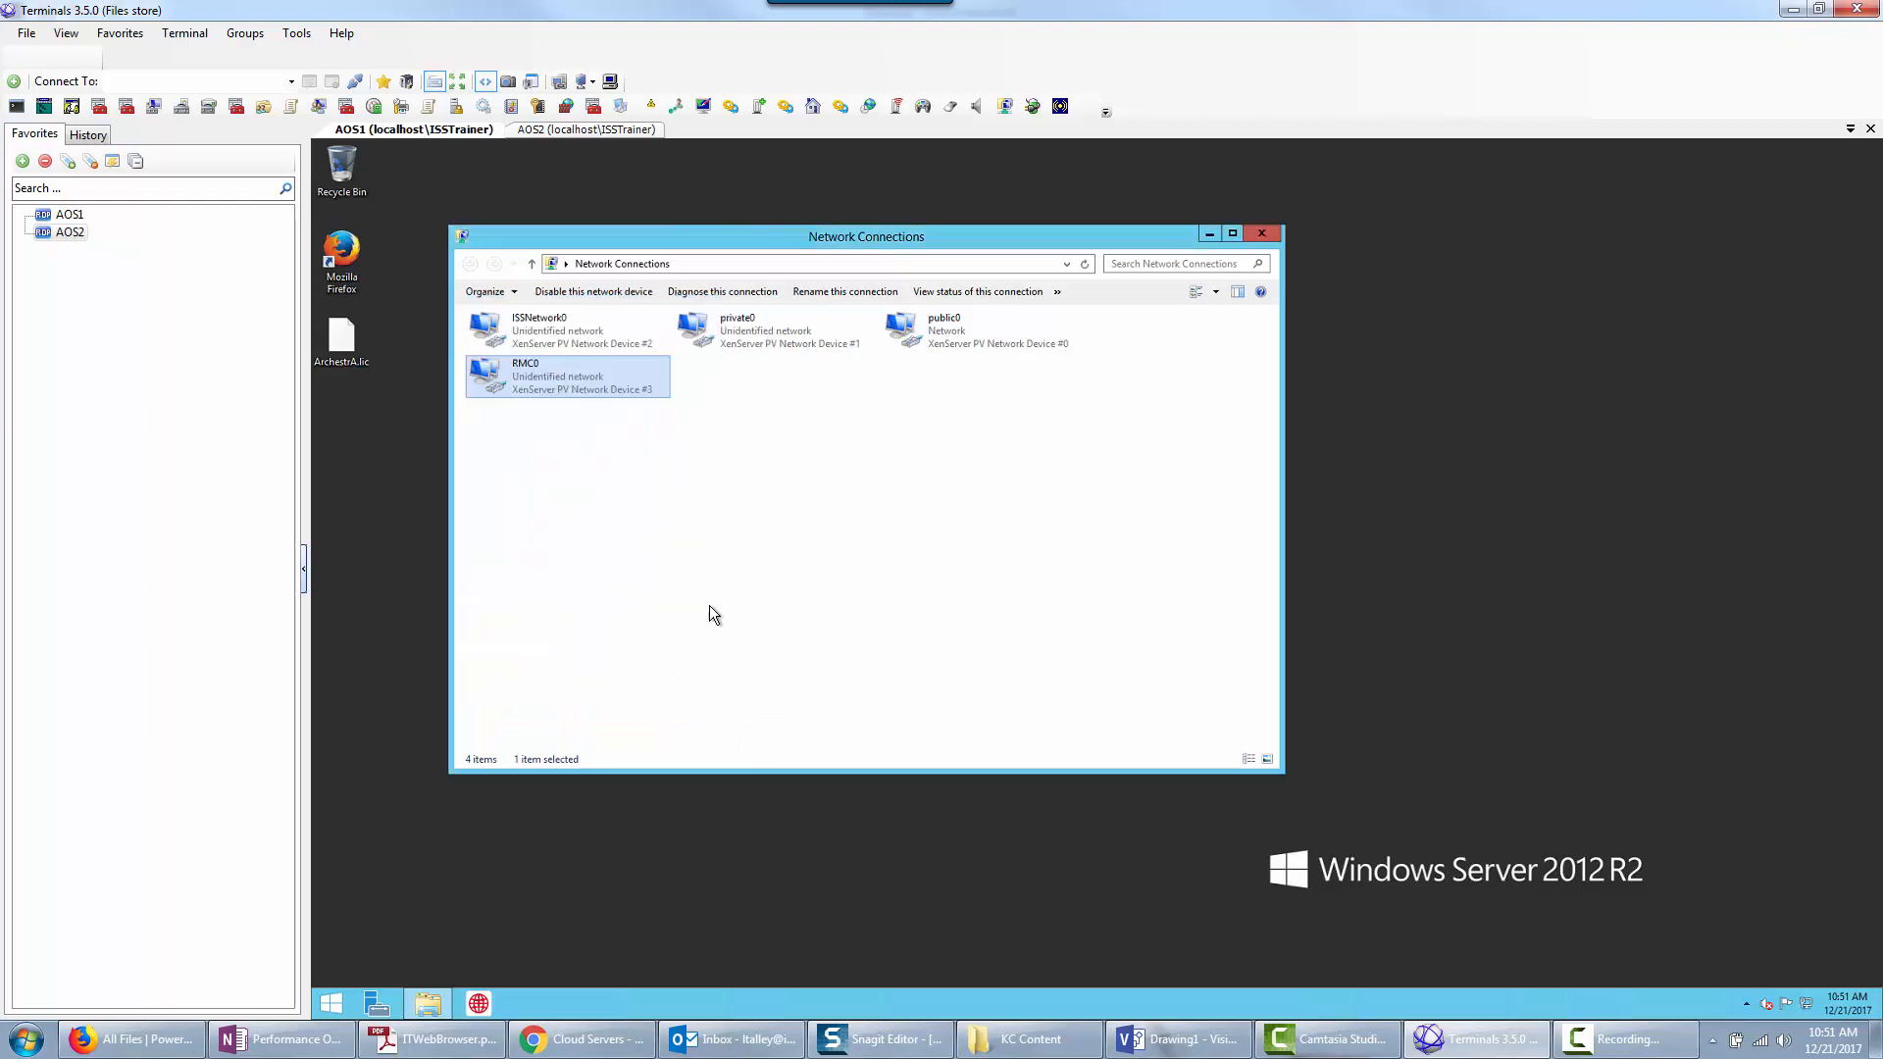
pyautogui.click(1264, 234)
# End the AOS1 remote session through the server's power options.
pyautogui.click(331, 1002)
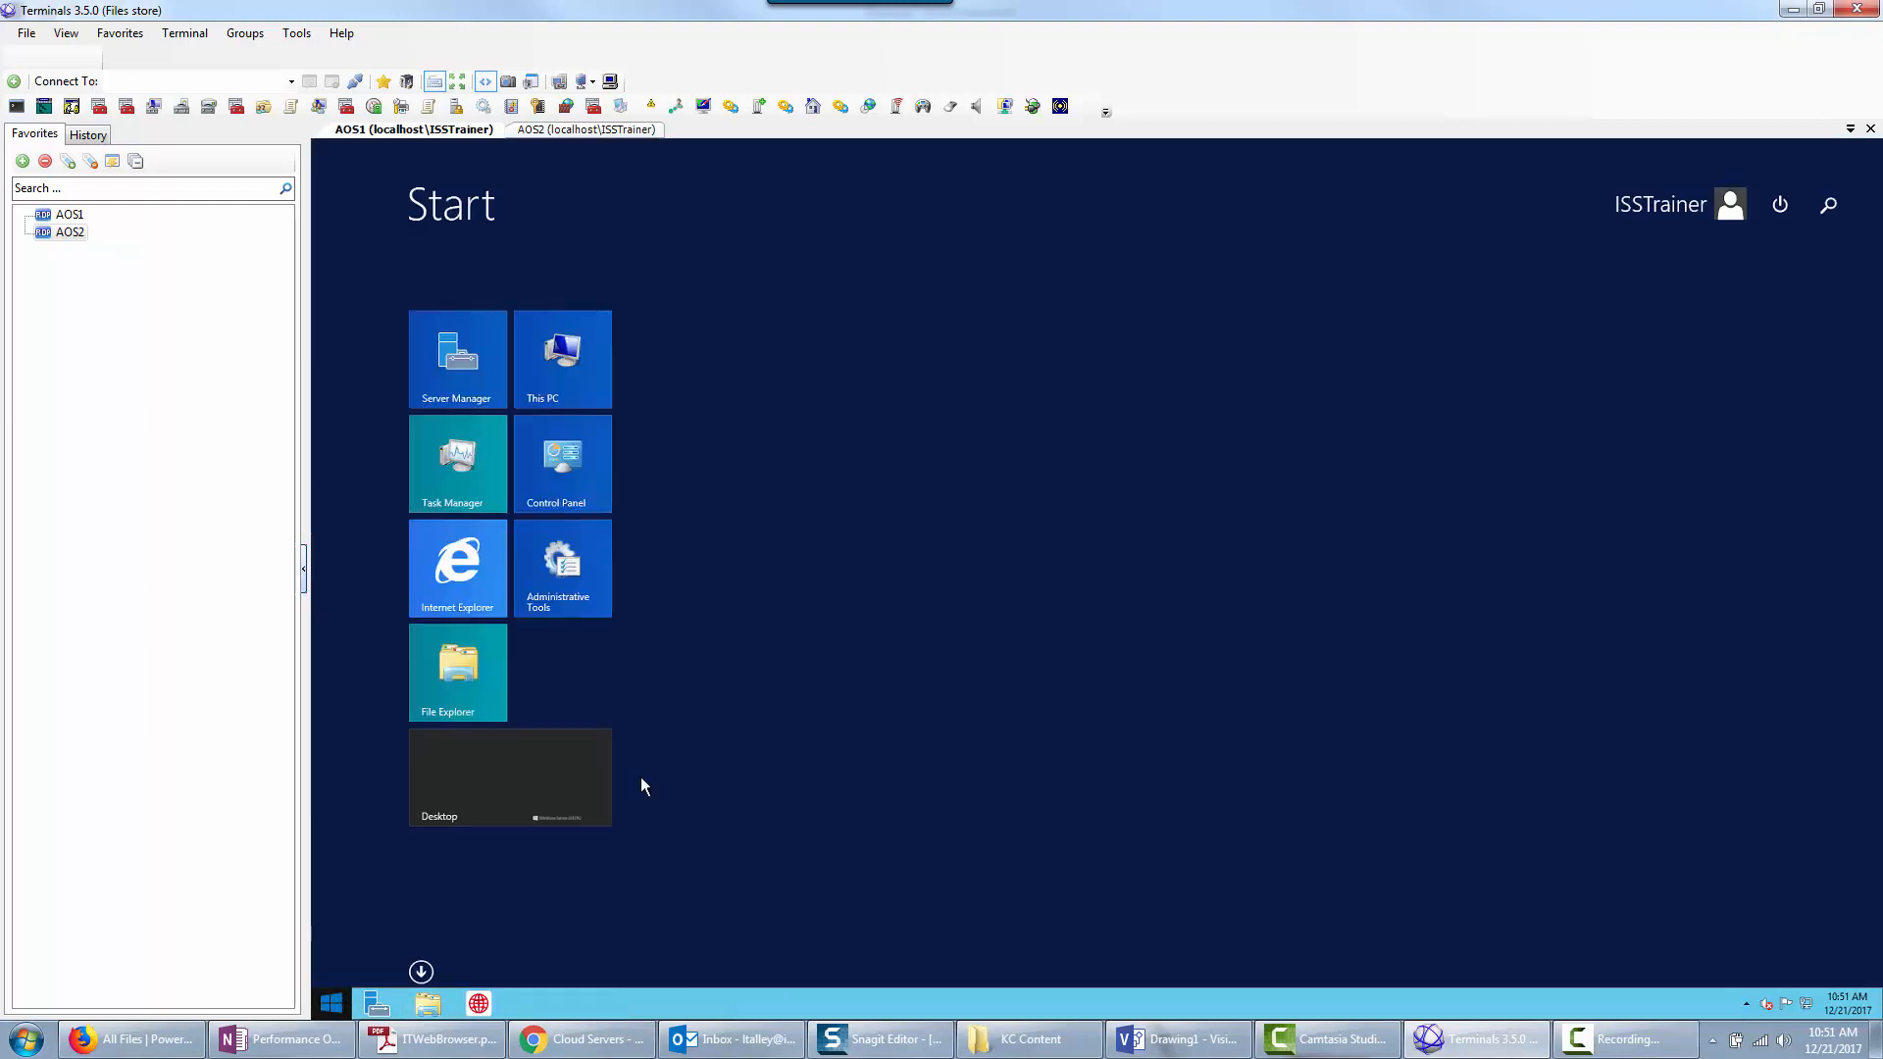
pyautogui.click(1777, 204)
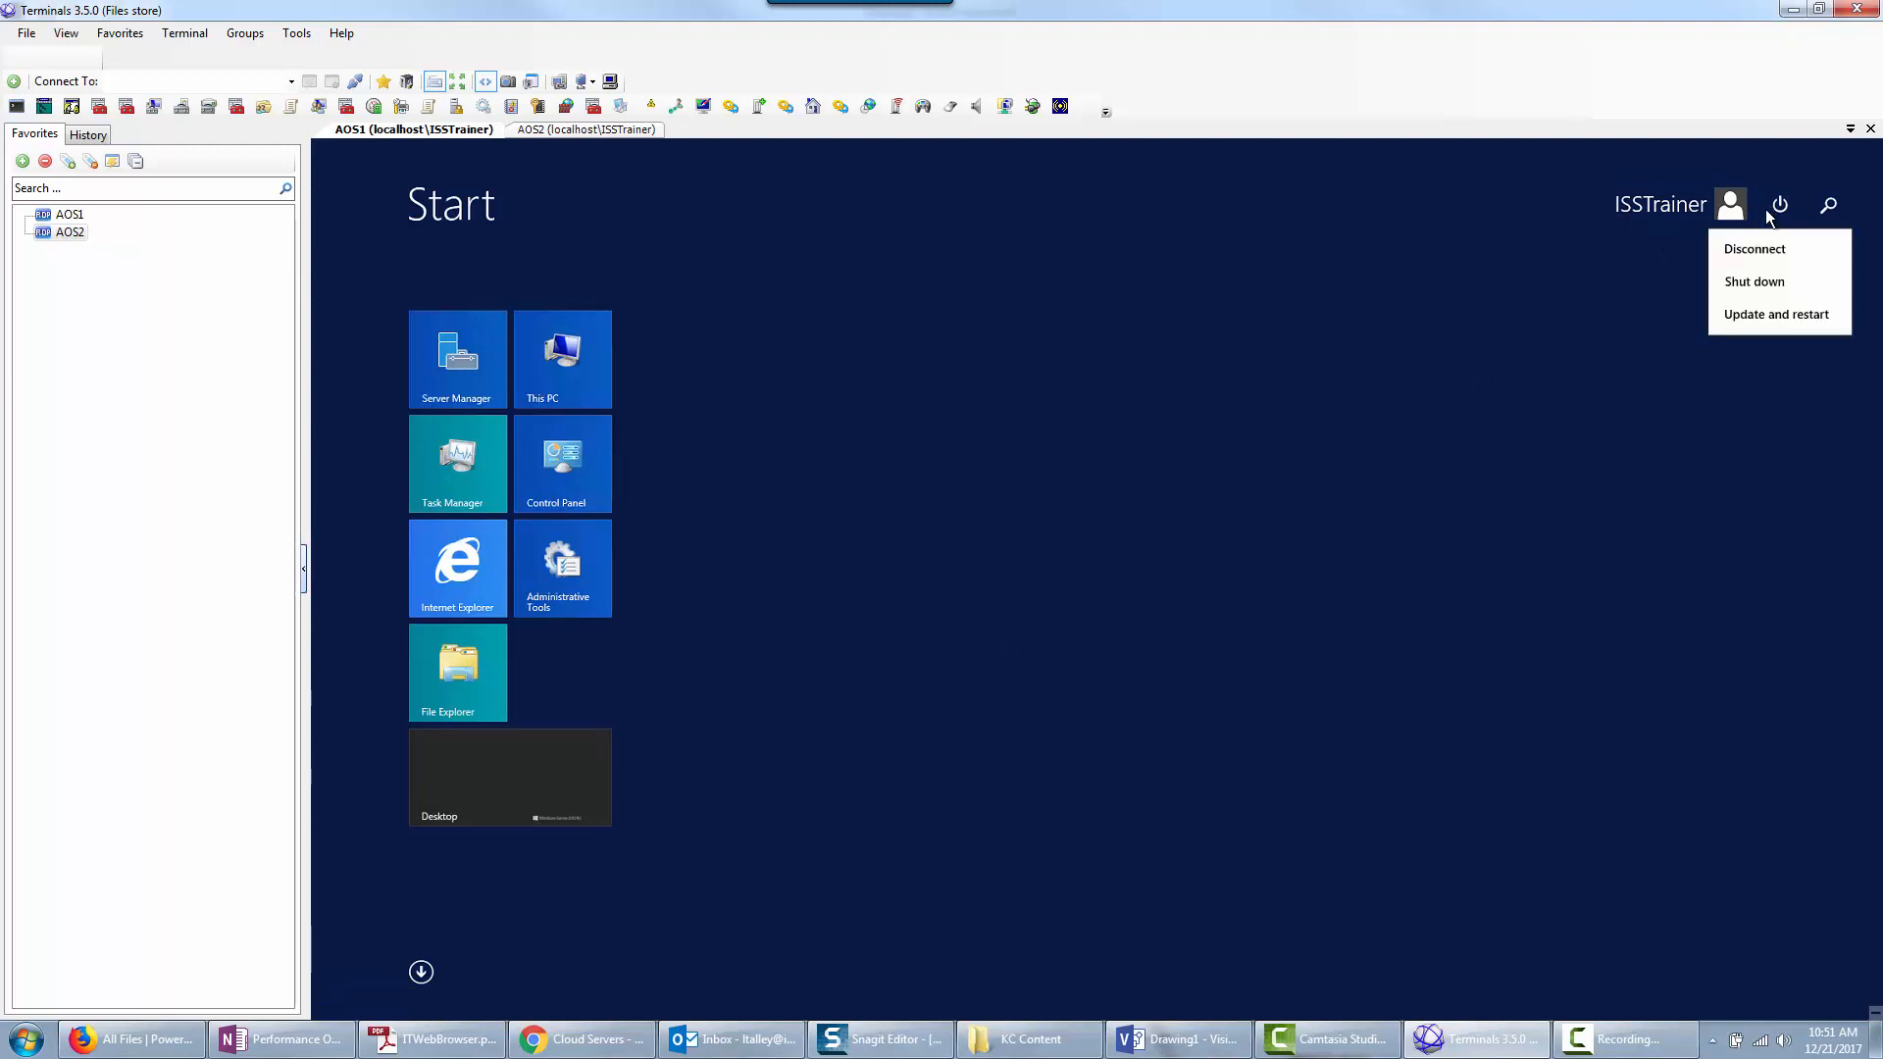
pyautogui.click(1757, 281)
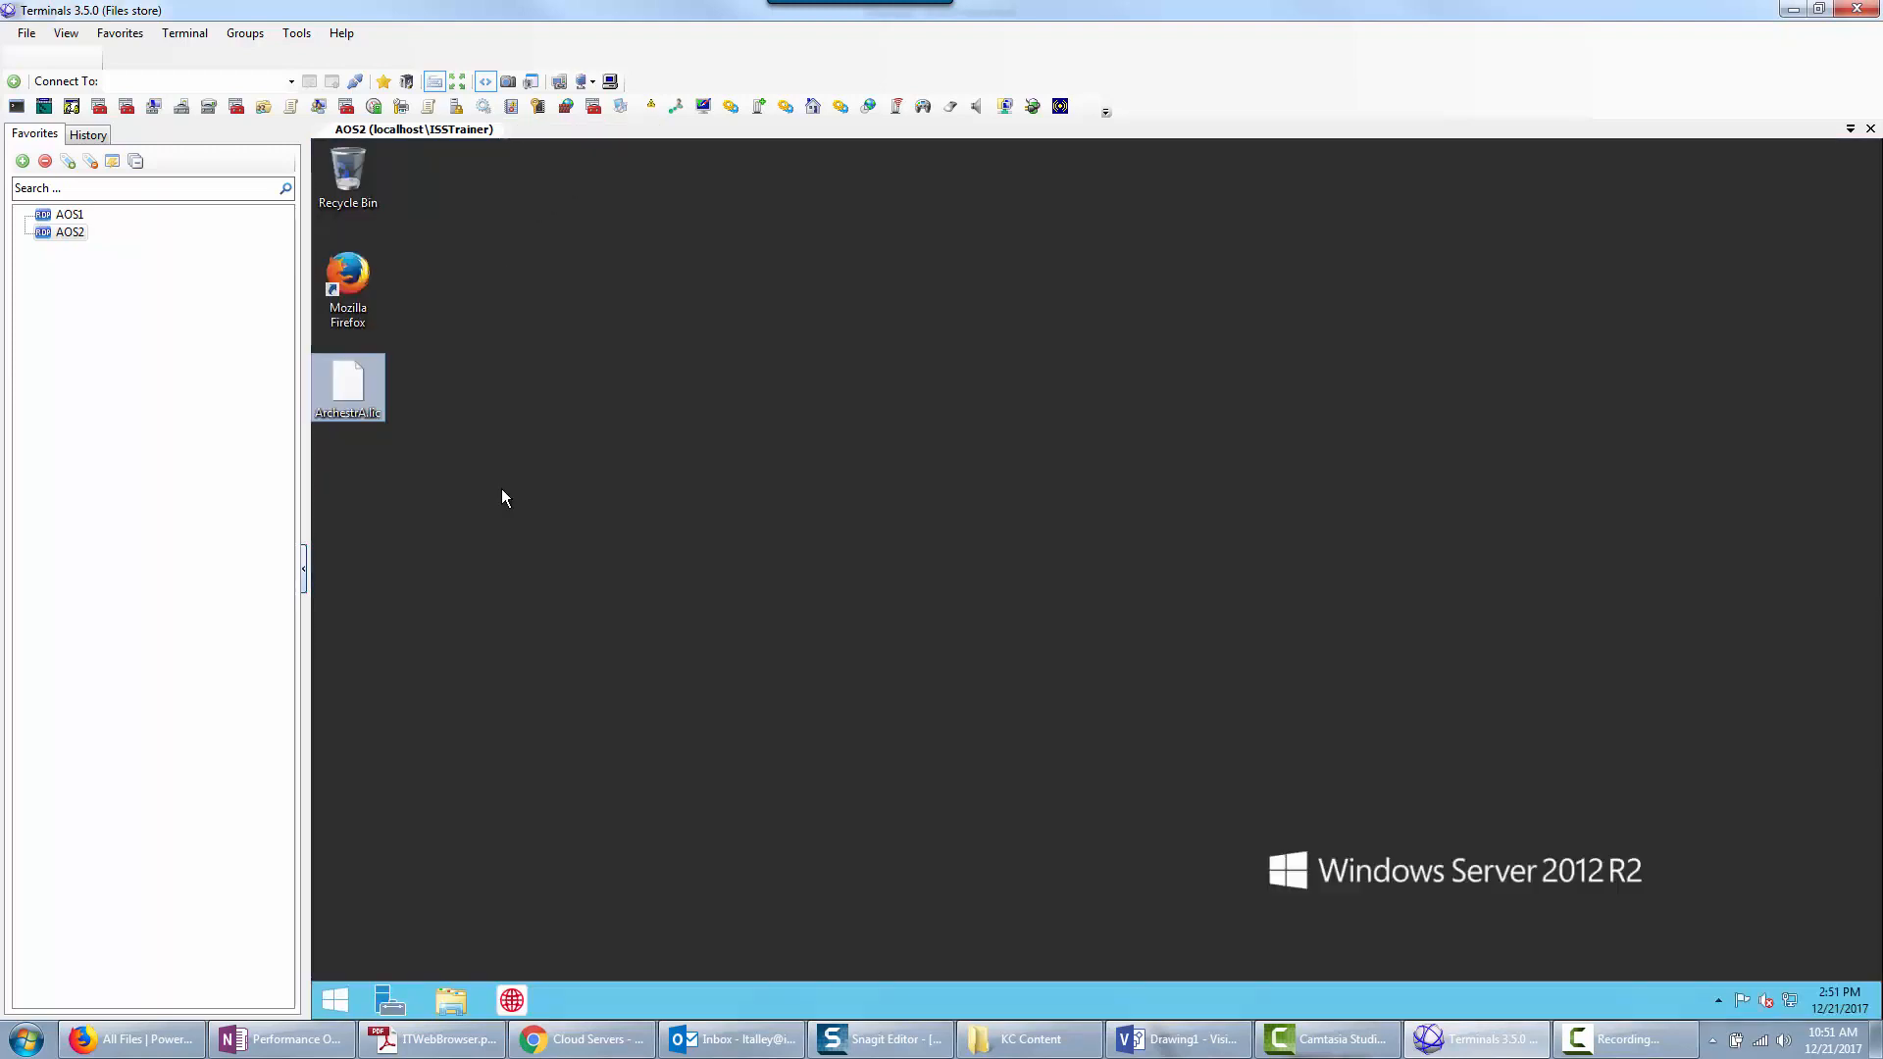
# On AOS2, open Network Connections and move ISSNetwork0 above RMC0 in the advanced connection order.
pyautogui.rightClick(333, 1002)
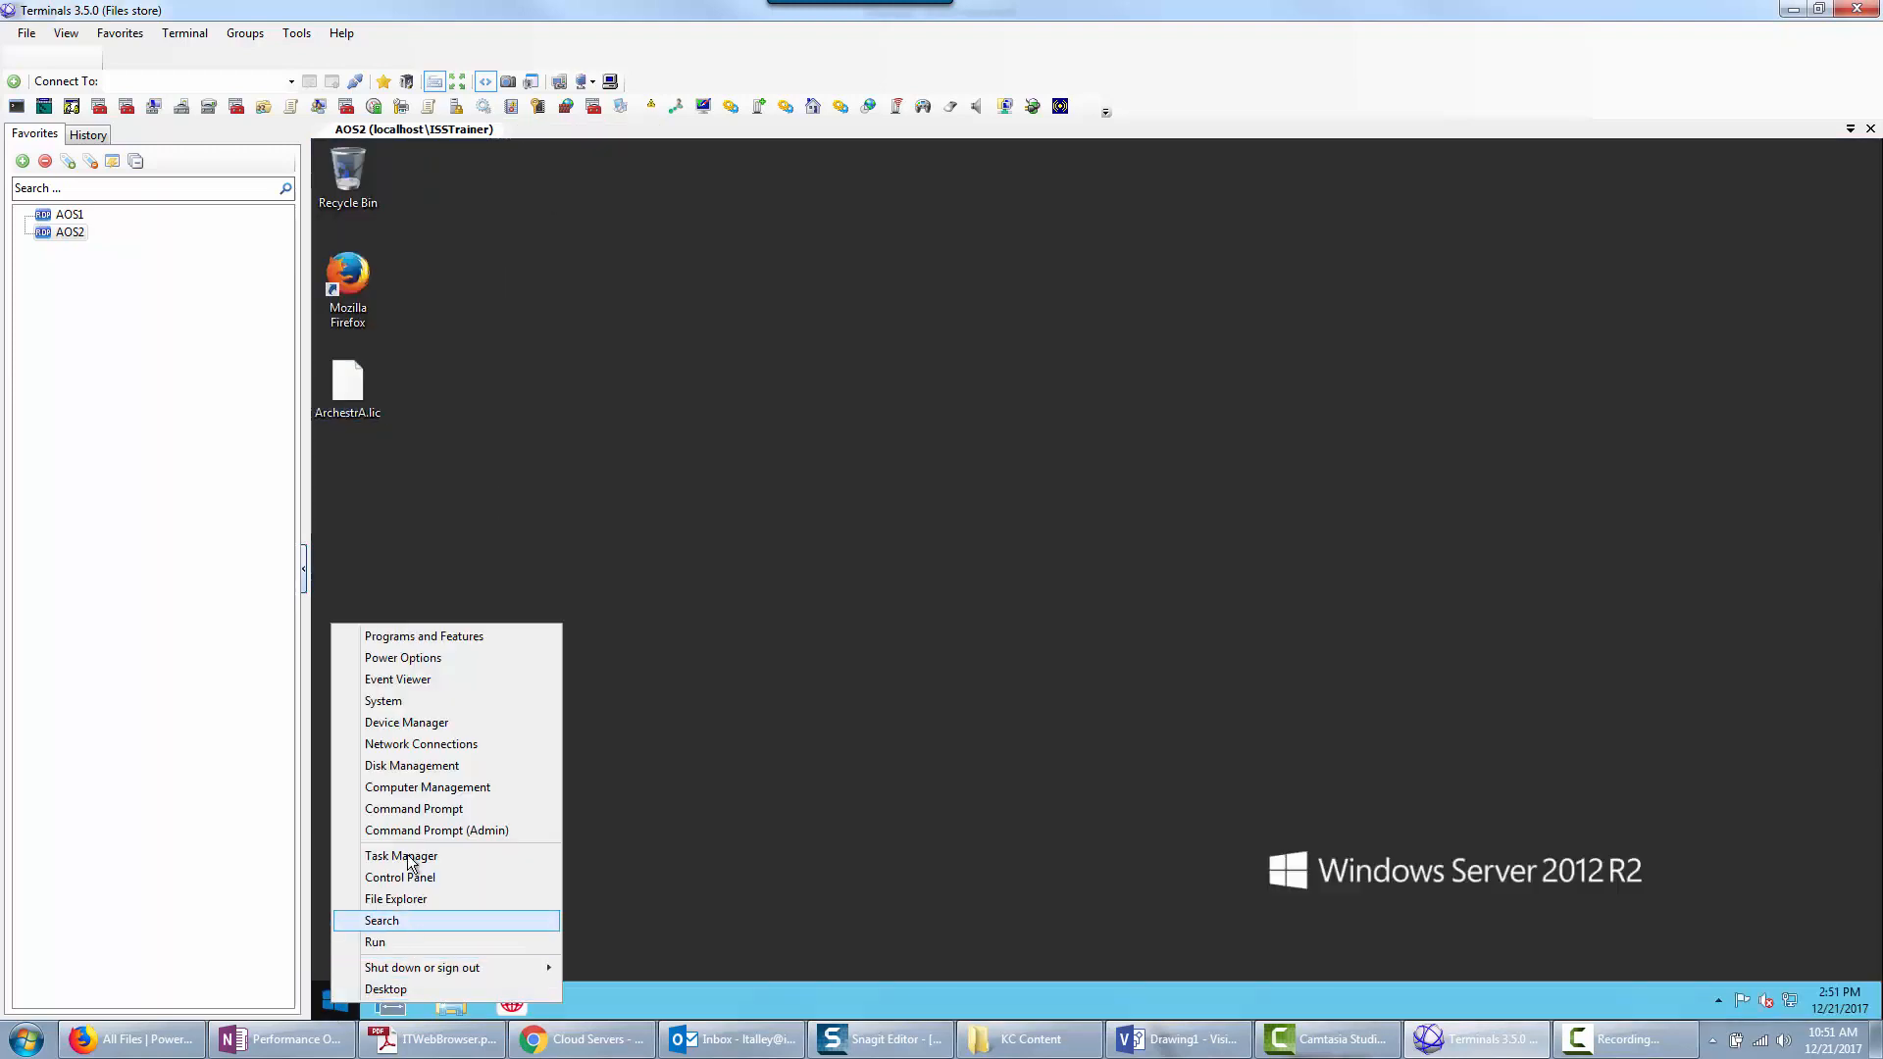
pyautogui.click(438, 751)
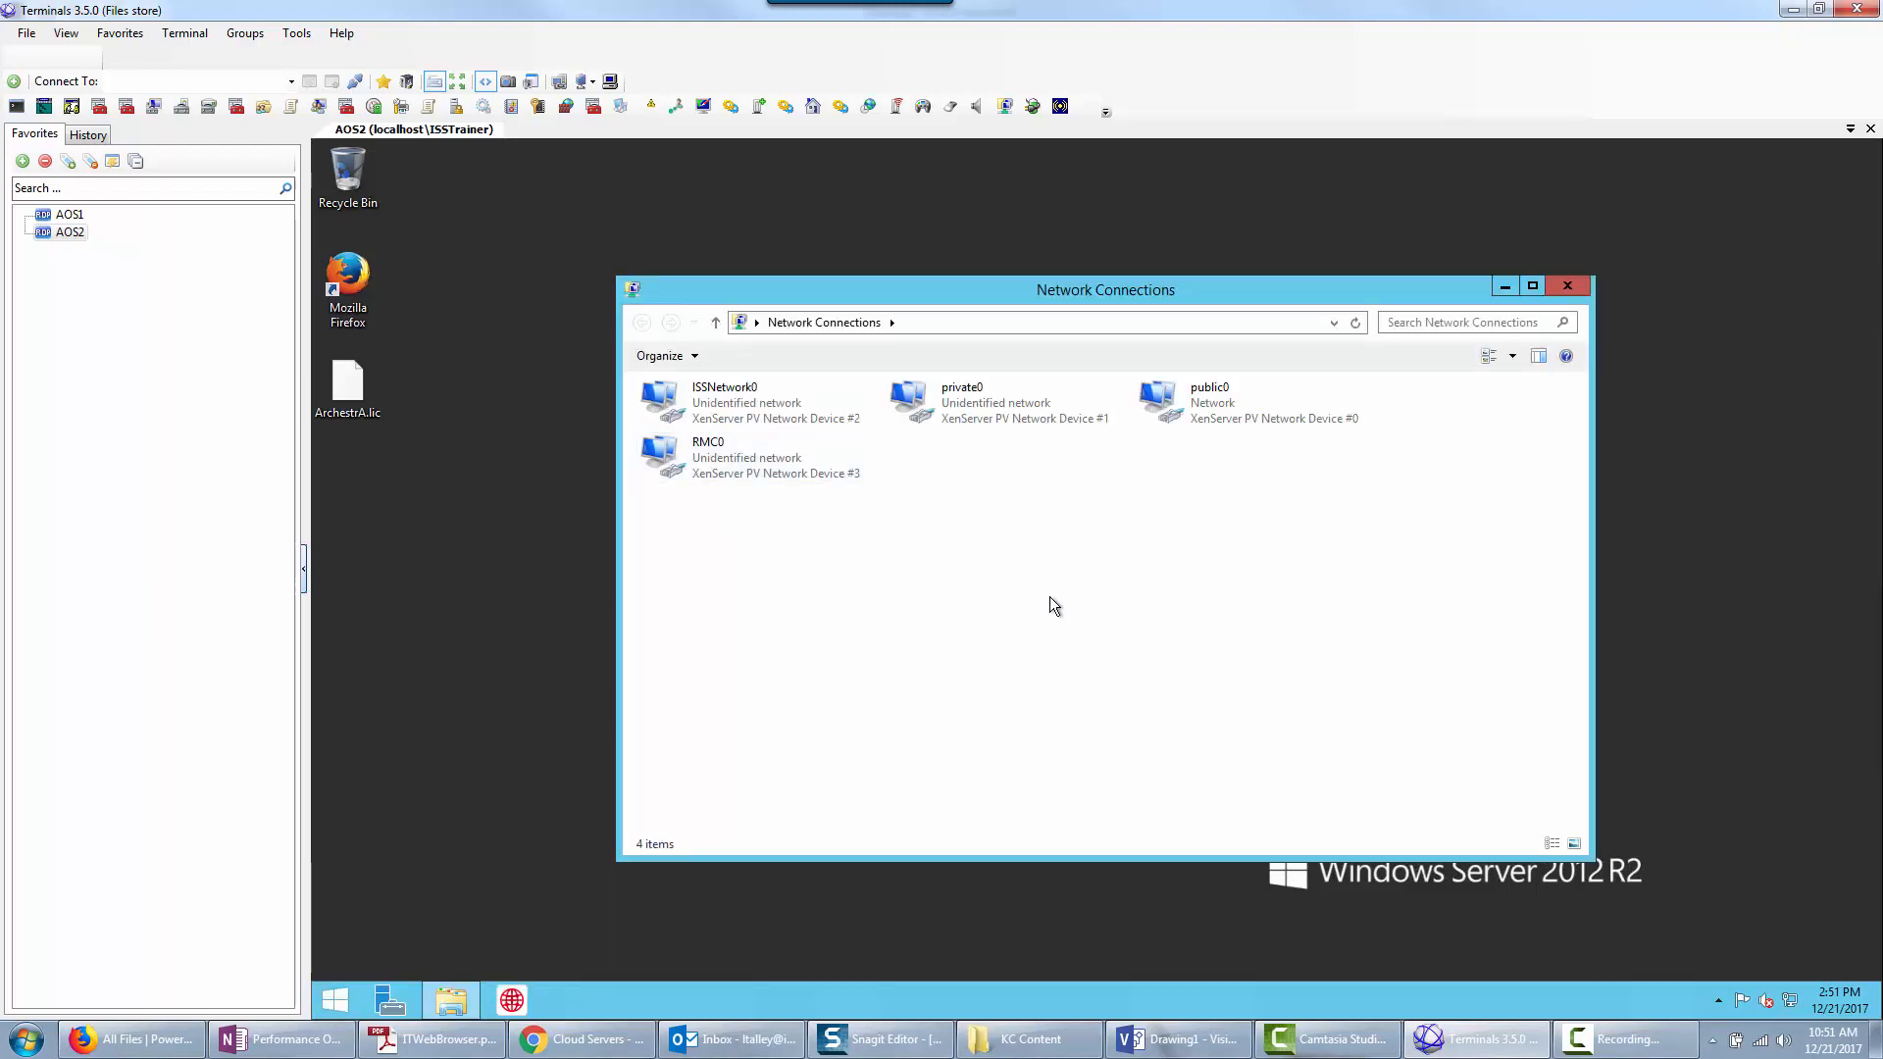
pyautogui.press('alt')
pyautogui.click(806, 353)
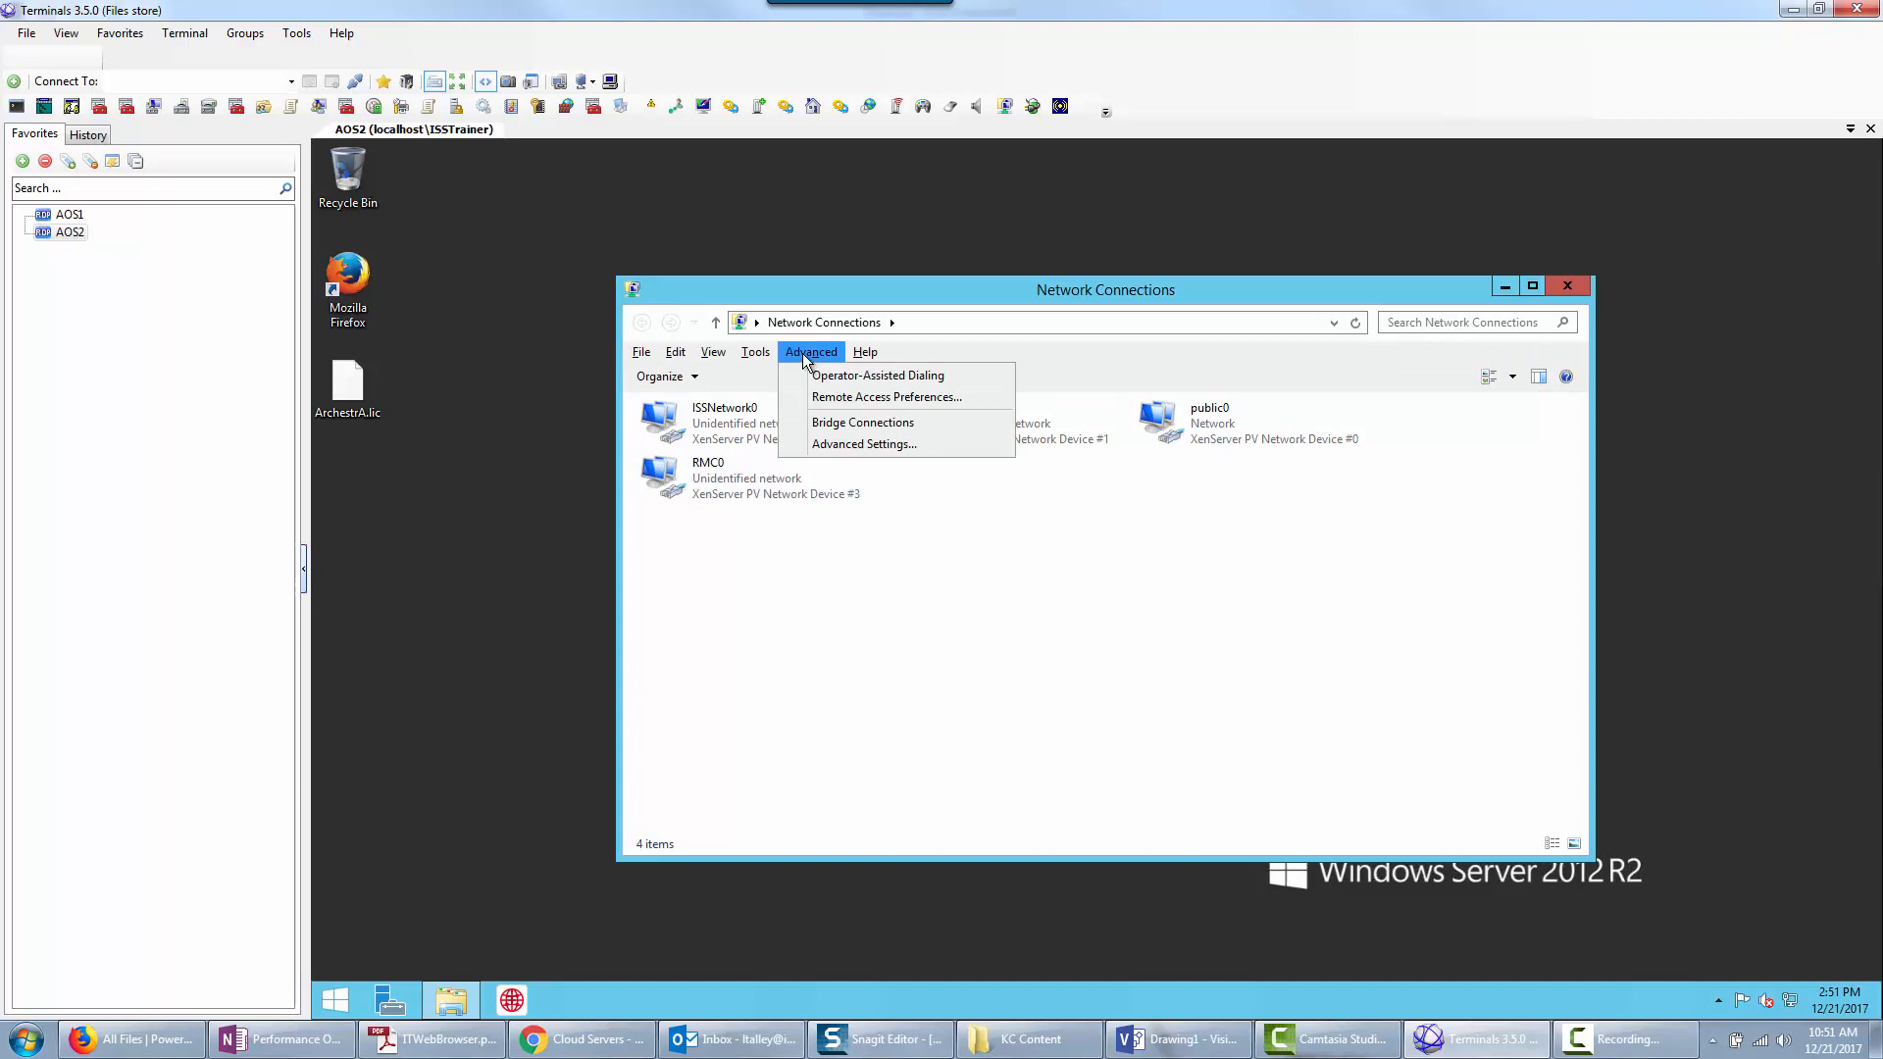
pyautogui.click(874, 441)
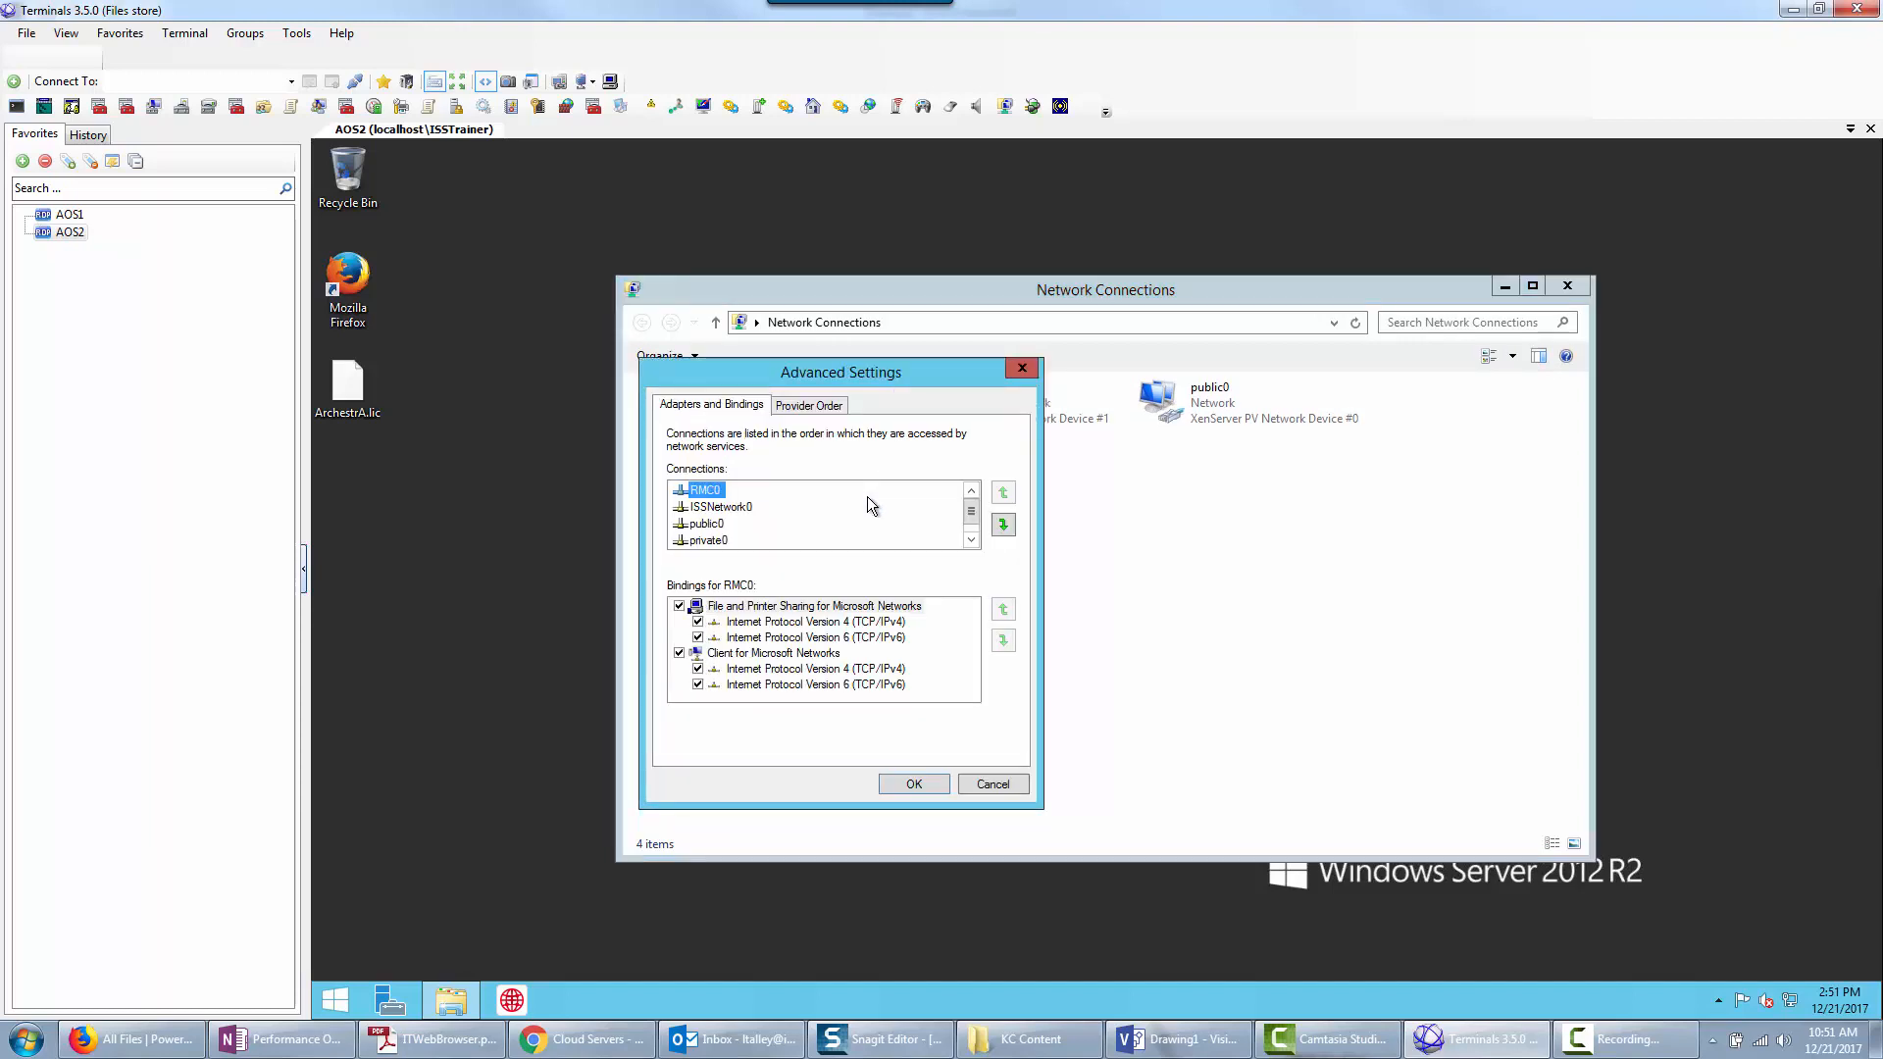
pyautogui.moveTo(920, 379); pyautogui.dragTo(1226, 439)
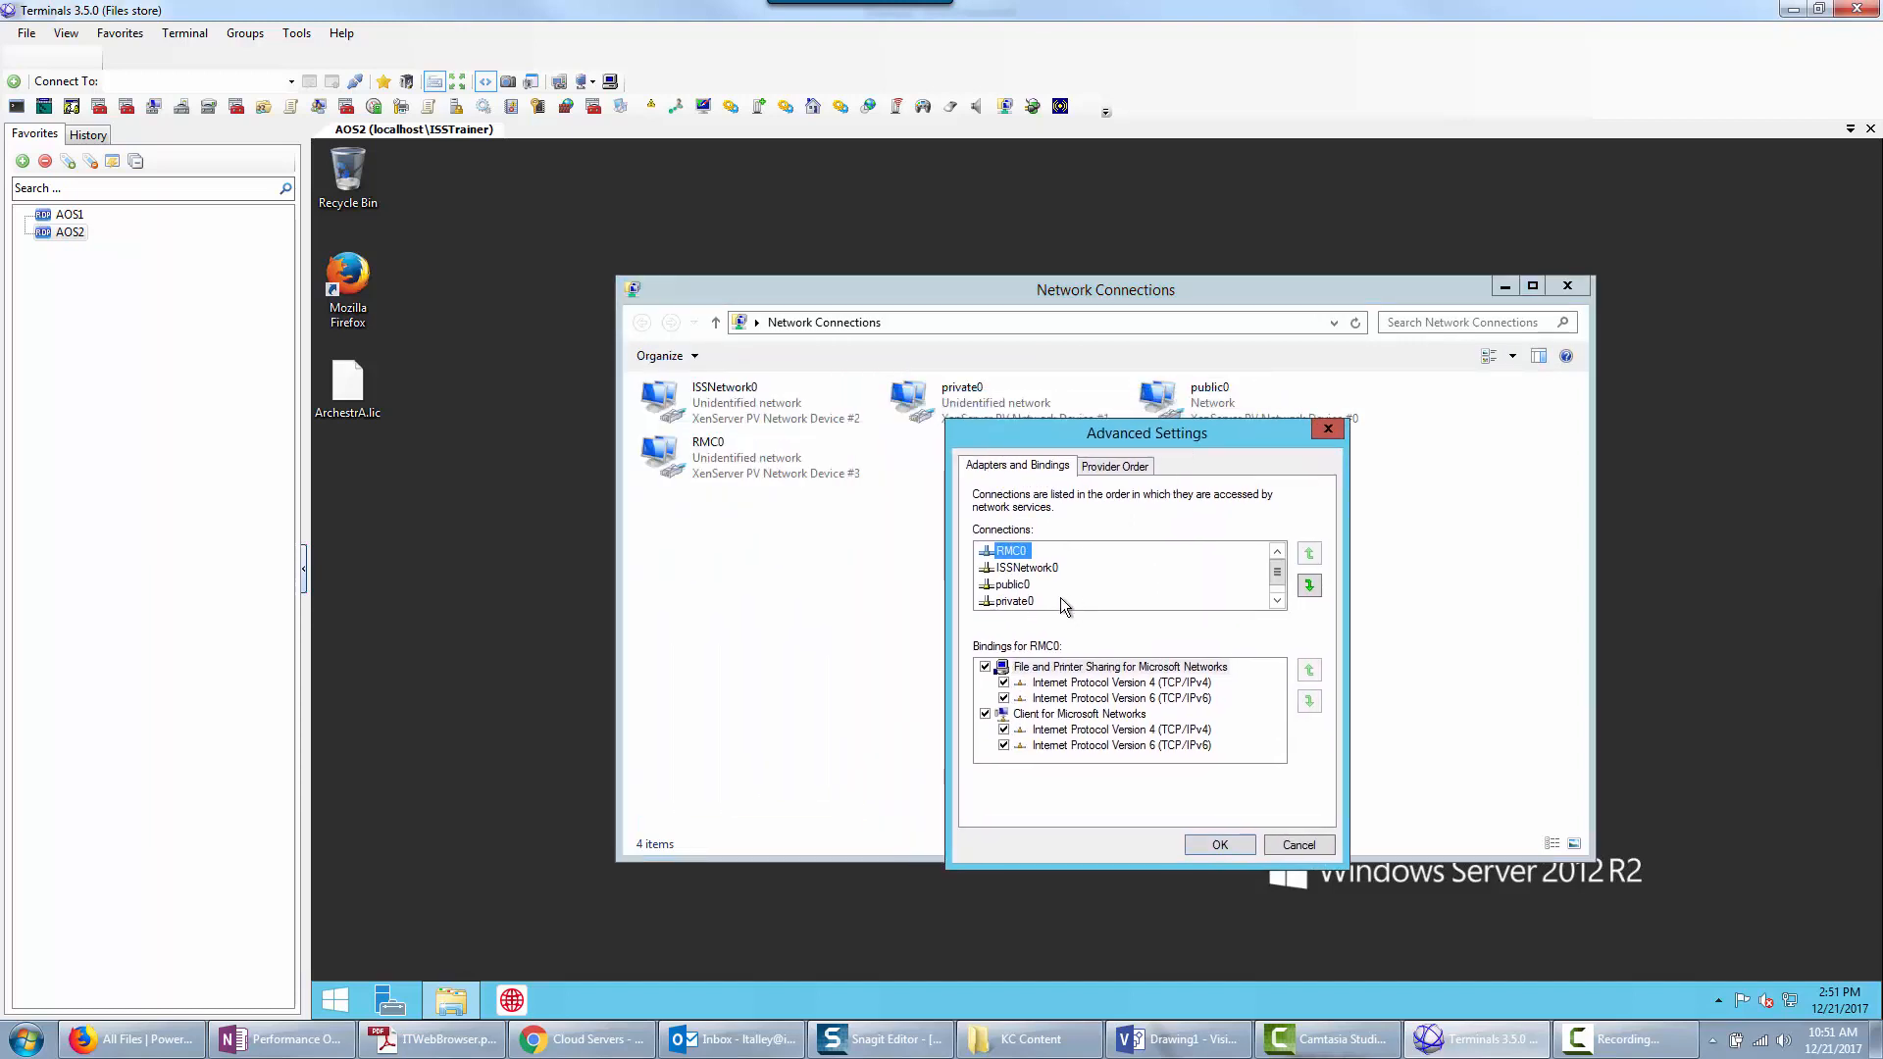
pyautogui.click(1027, 569)
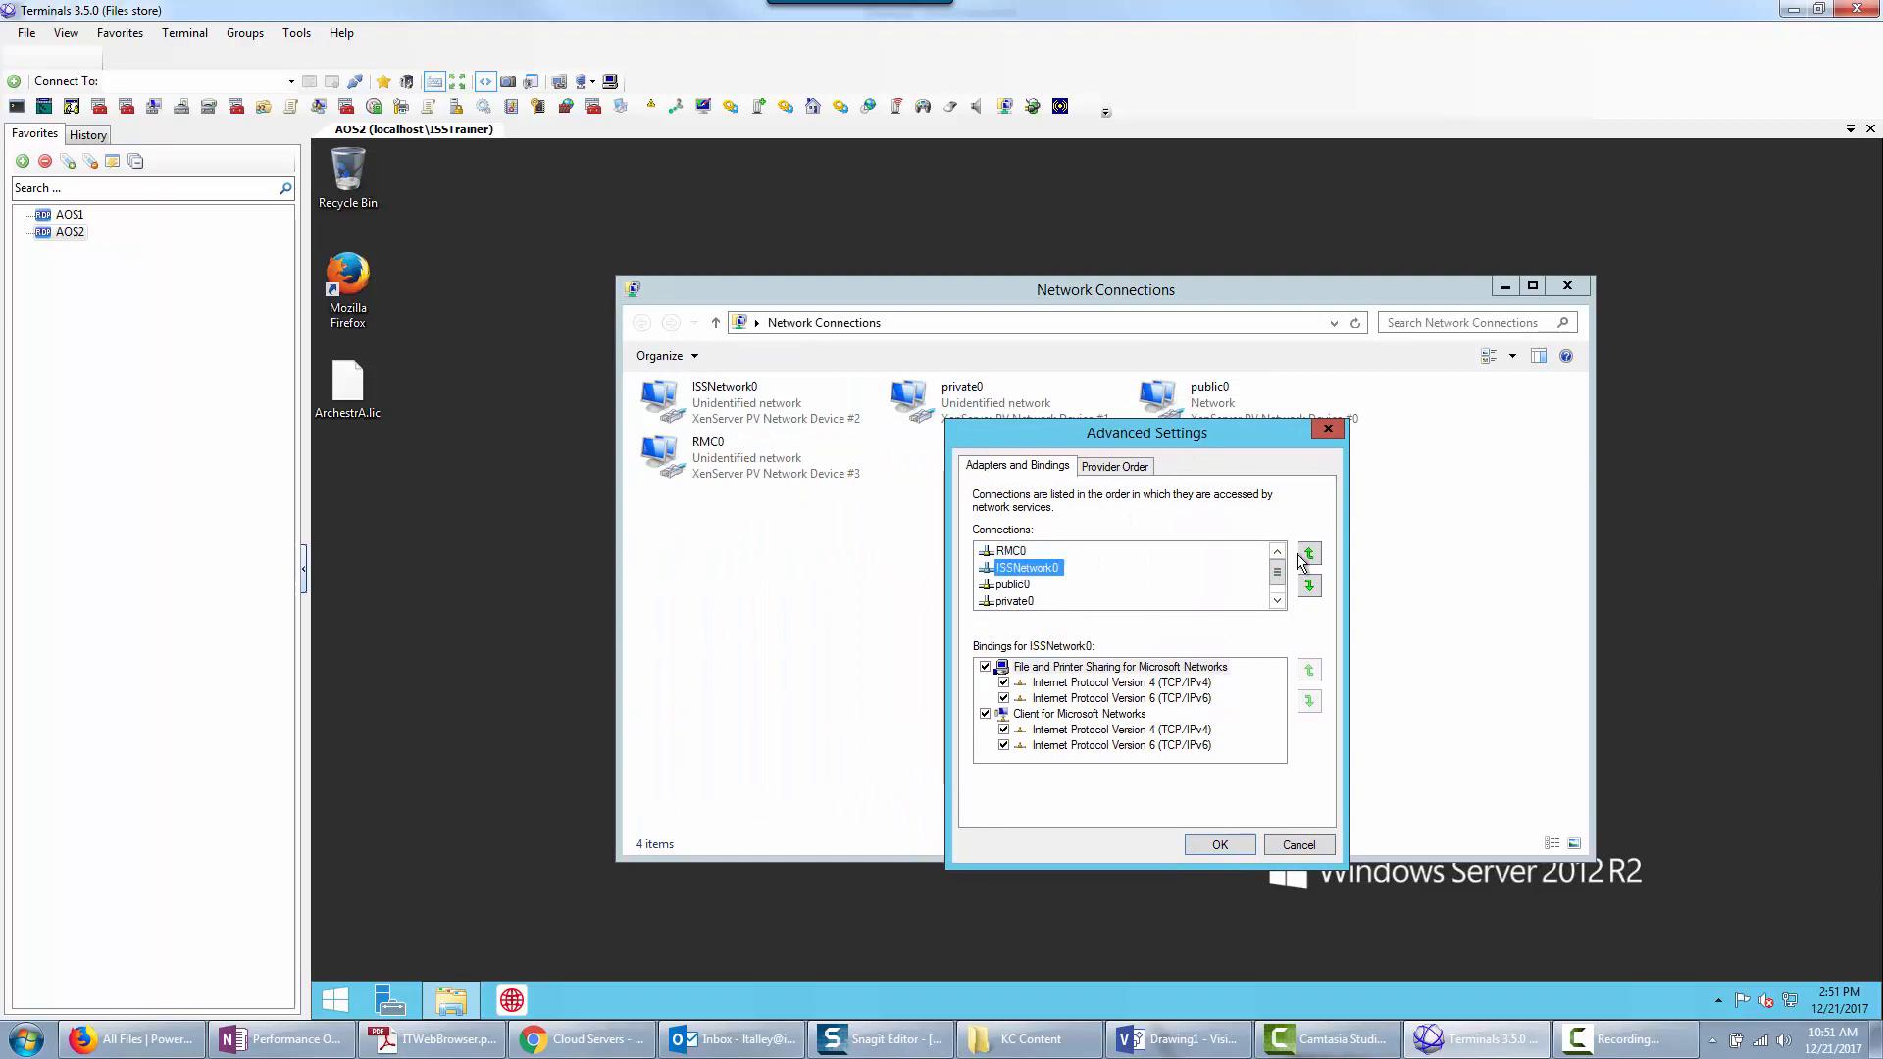
pyautogui.click(1304, 557)
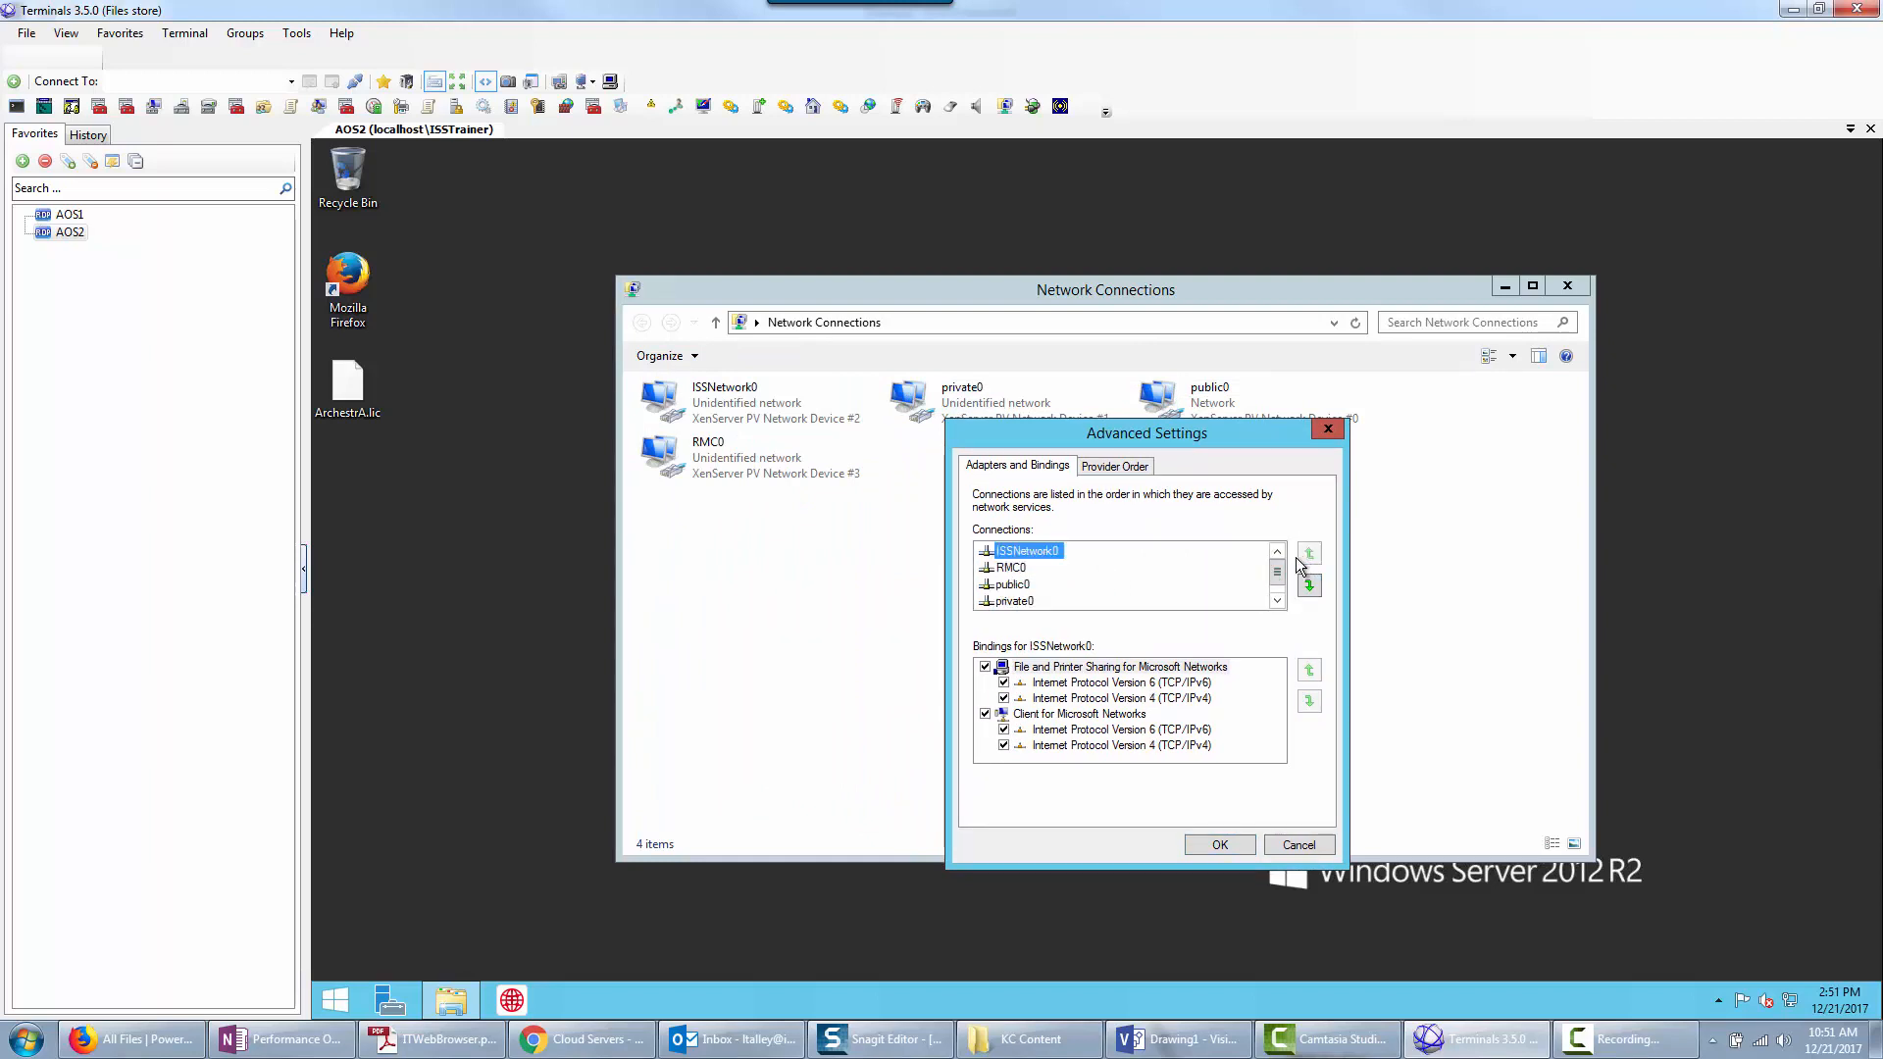
pyautogui.click(1216, 845)
# Turn off DNS registration of the RMC0 connection's addresses in its advanced IPv4 settings on AOS2, and close Network Connections.
pyautogui.click(749, 469)
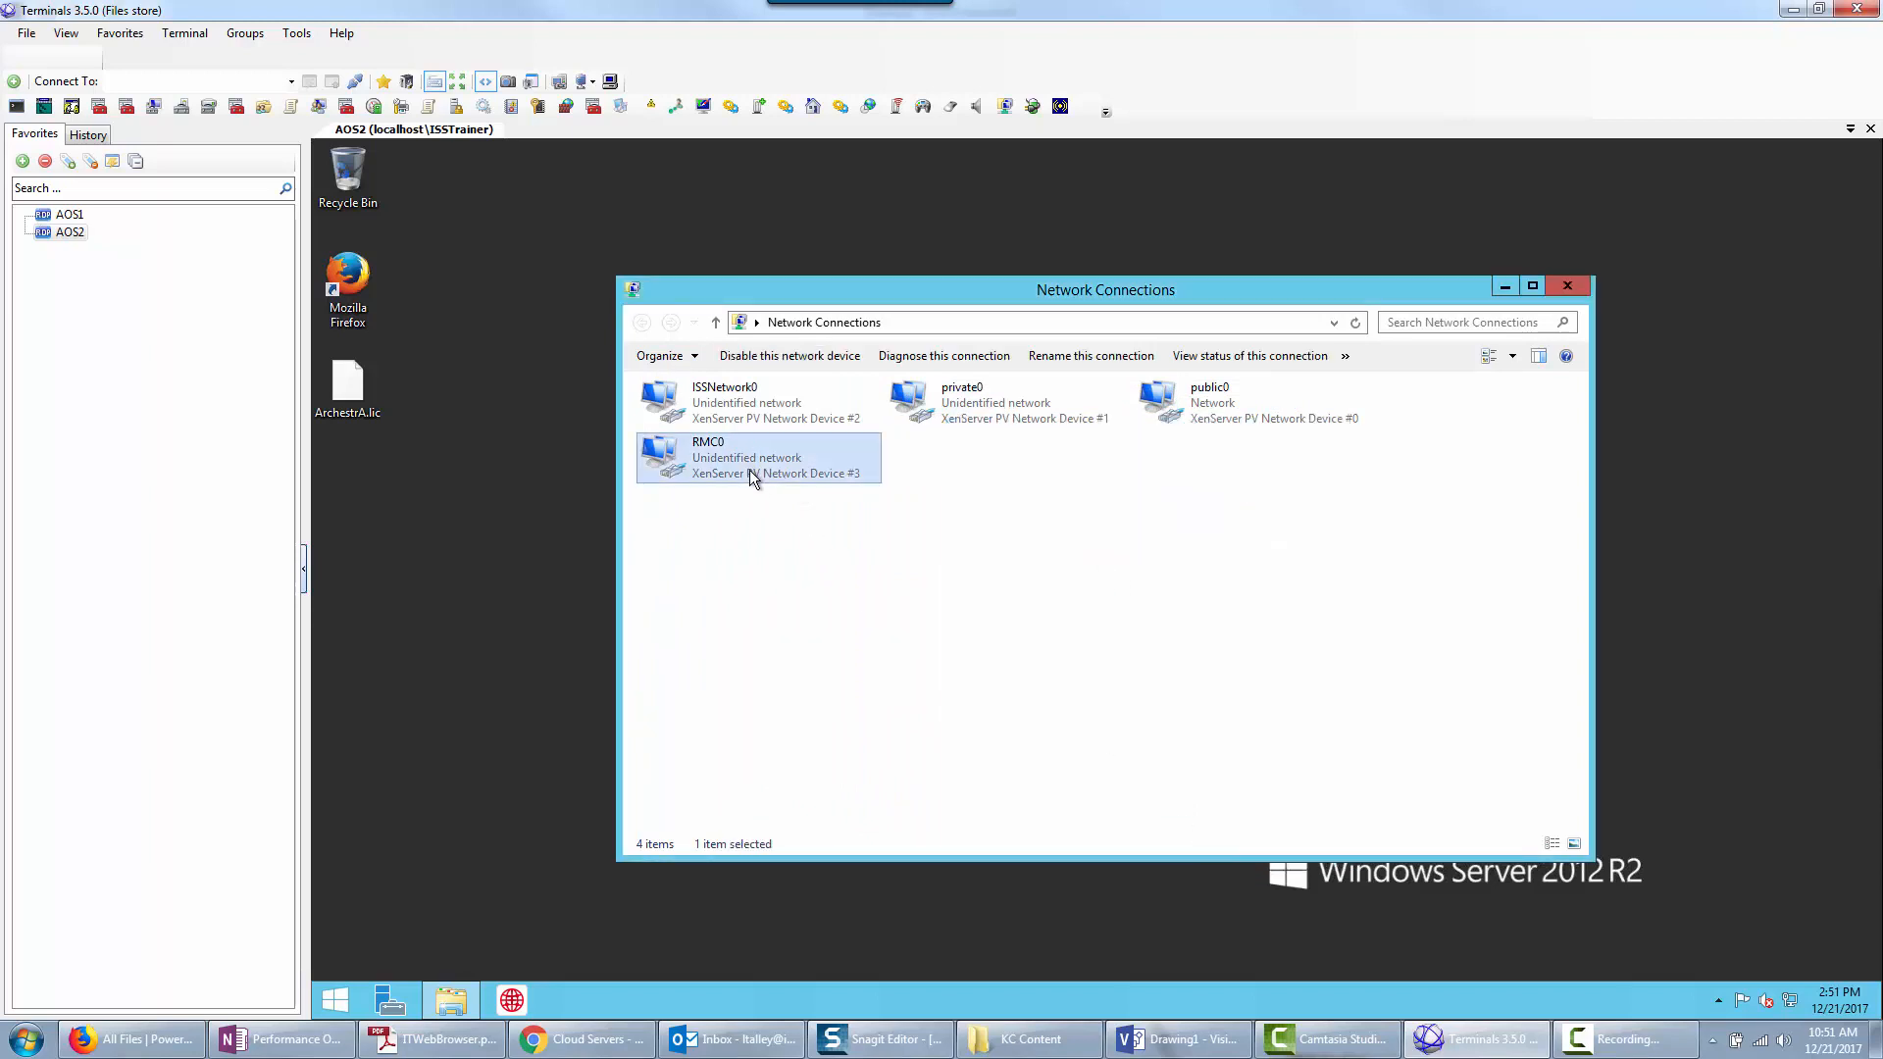
pyautogui.rightClick(750, 469)
pyautogui.click(814, 647)
pyautogui.click(815, 647)
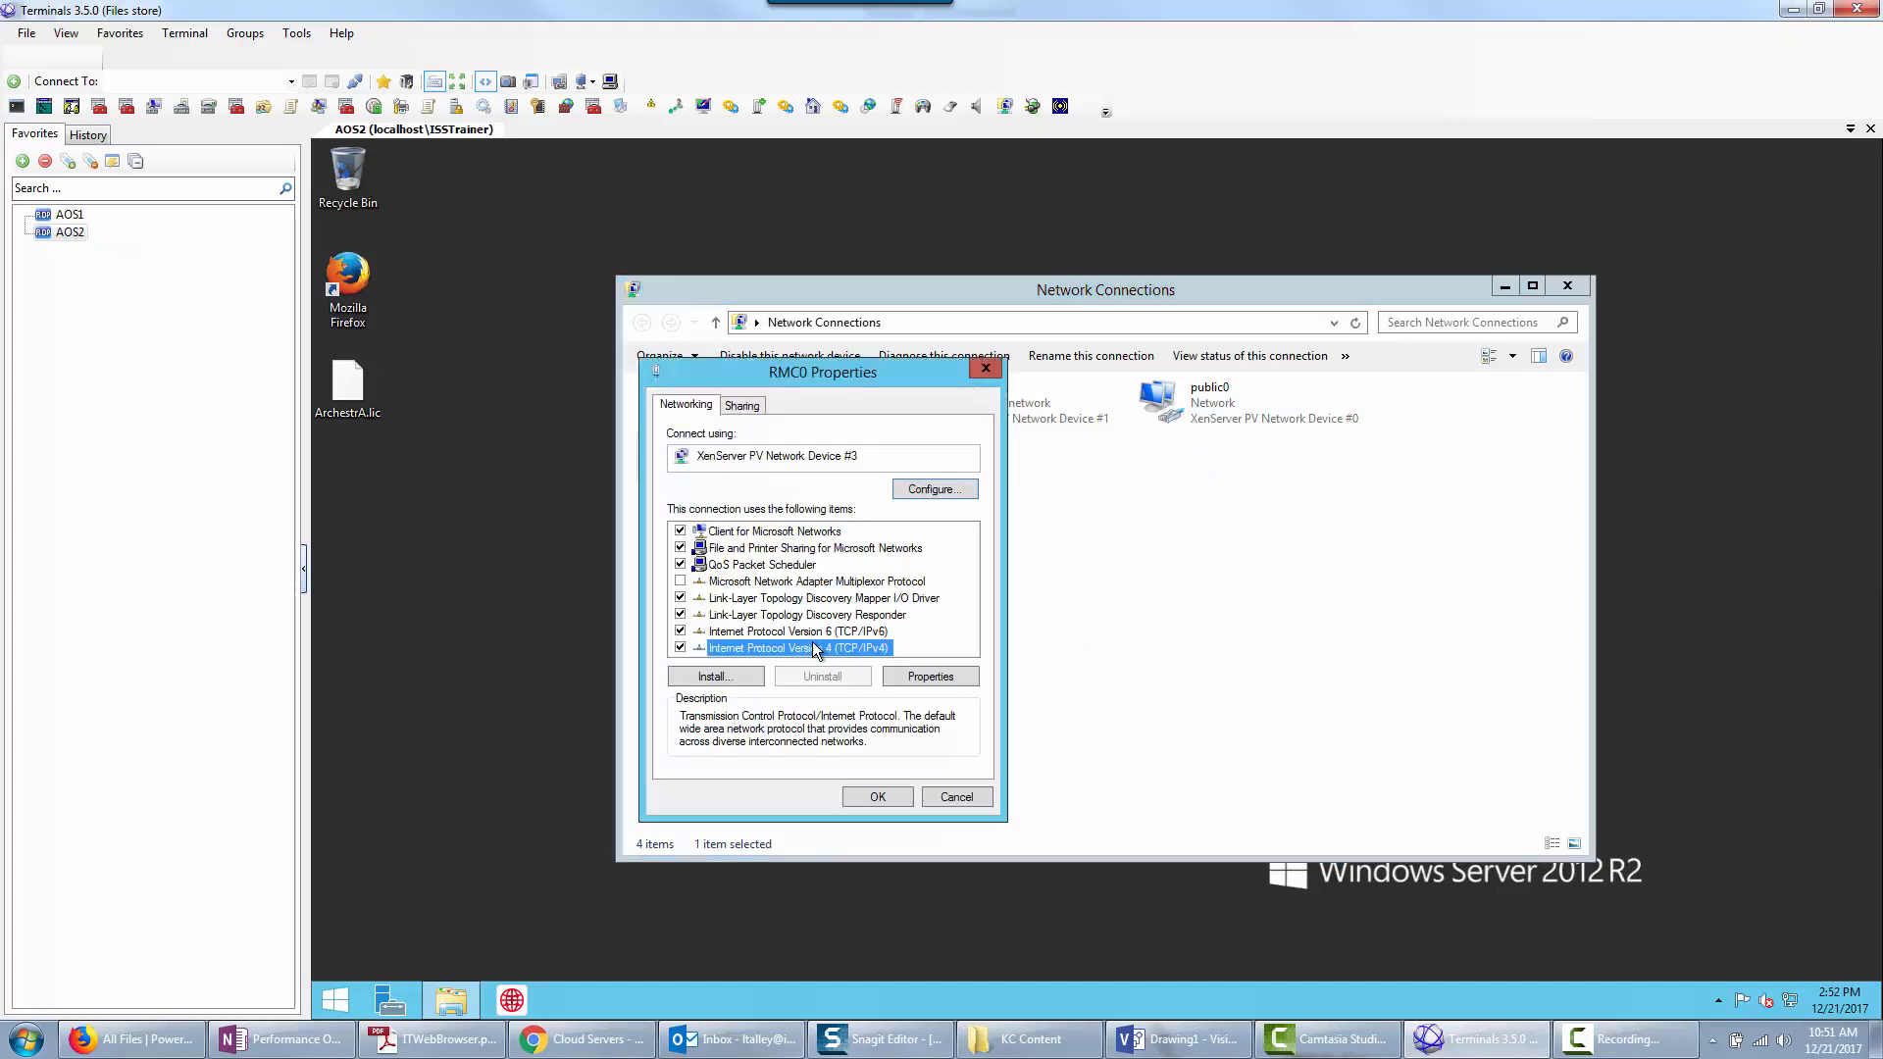
pyautogui.click(914, 677)
pyautogui.click(1001, 817)
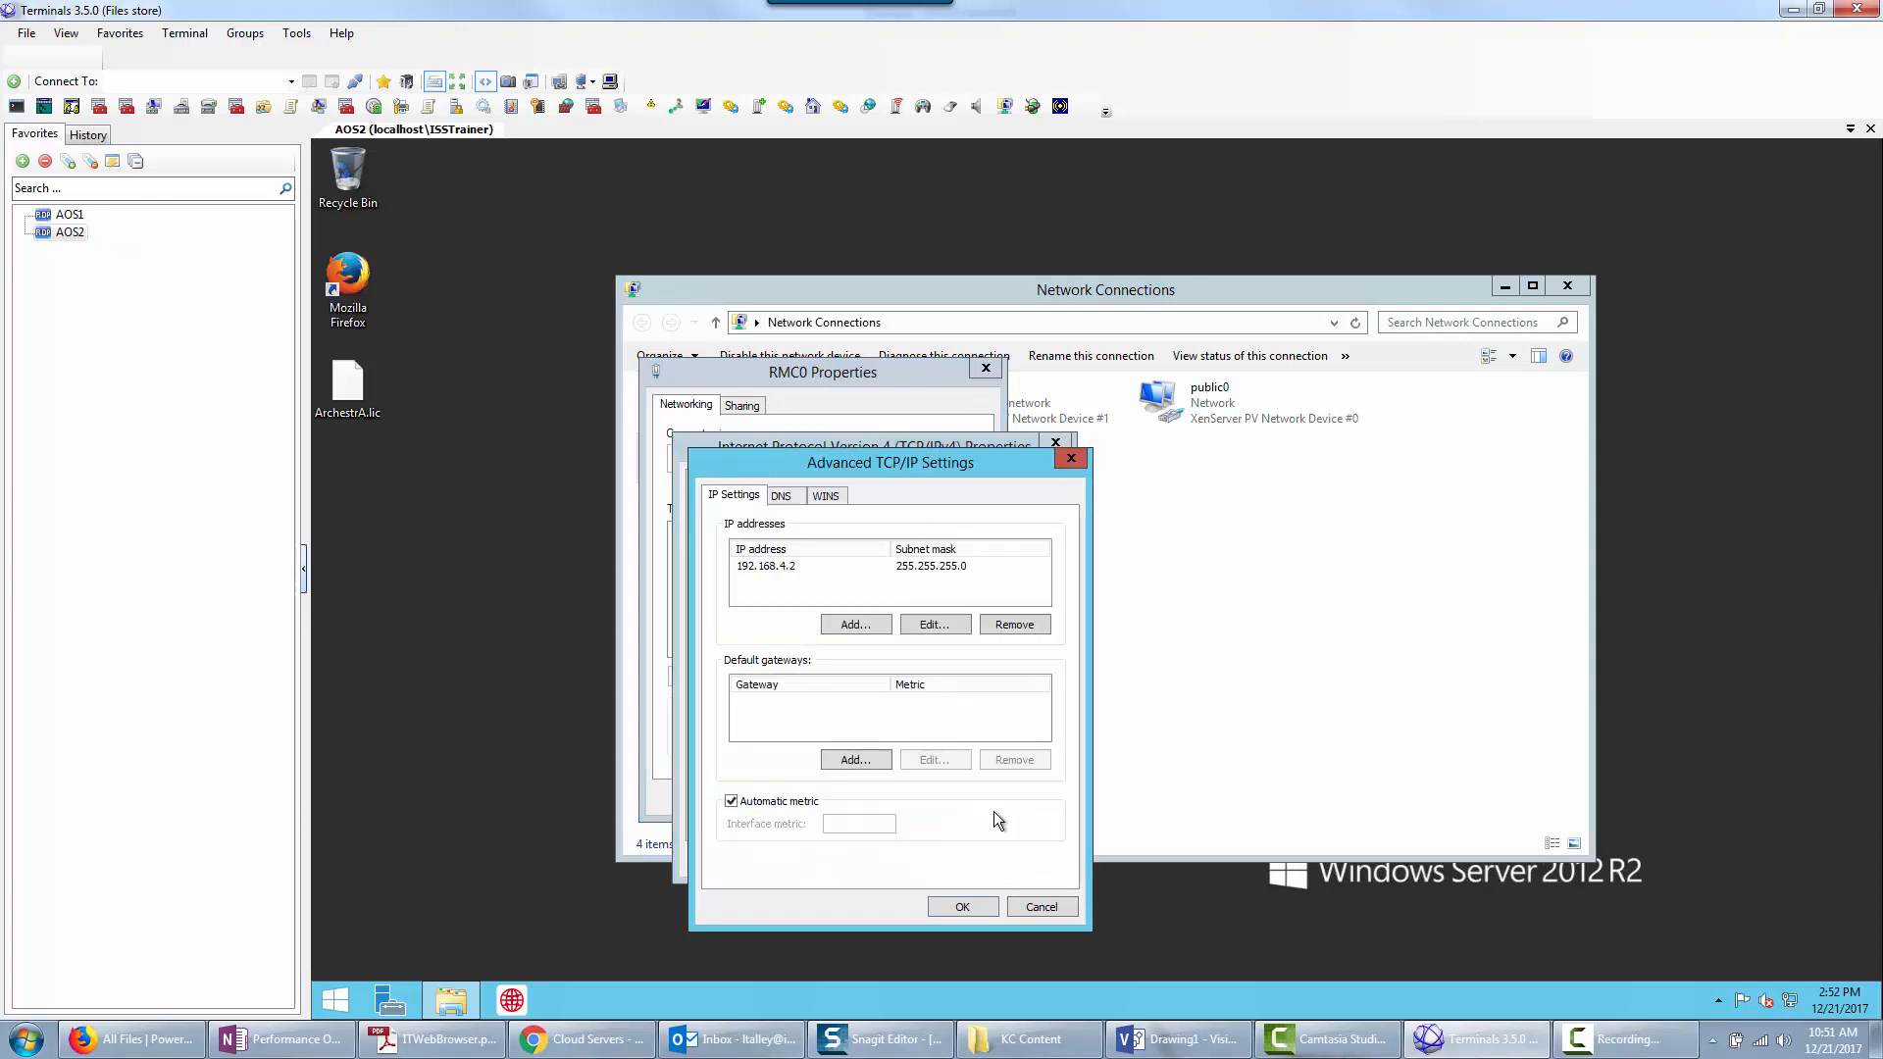
pyautogui.click(783, 497)
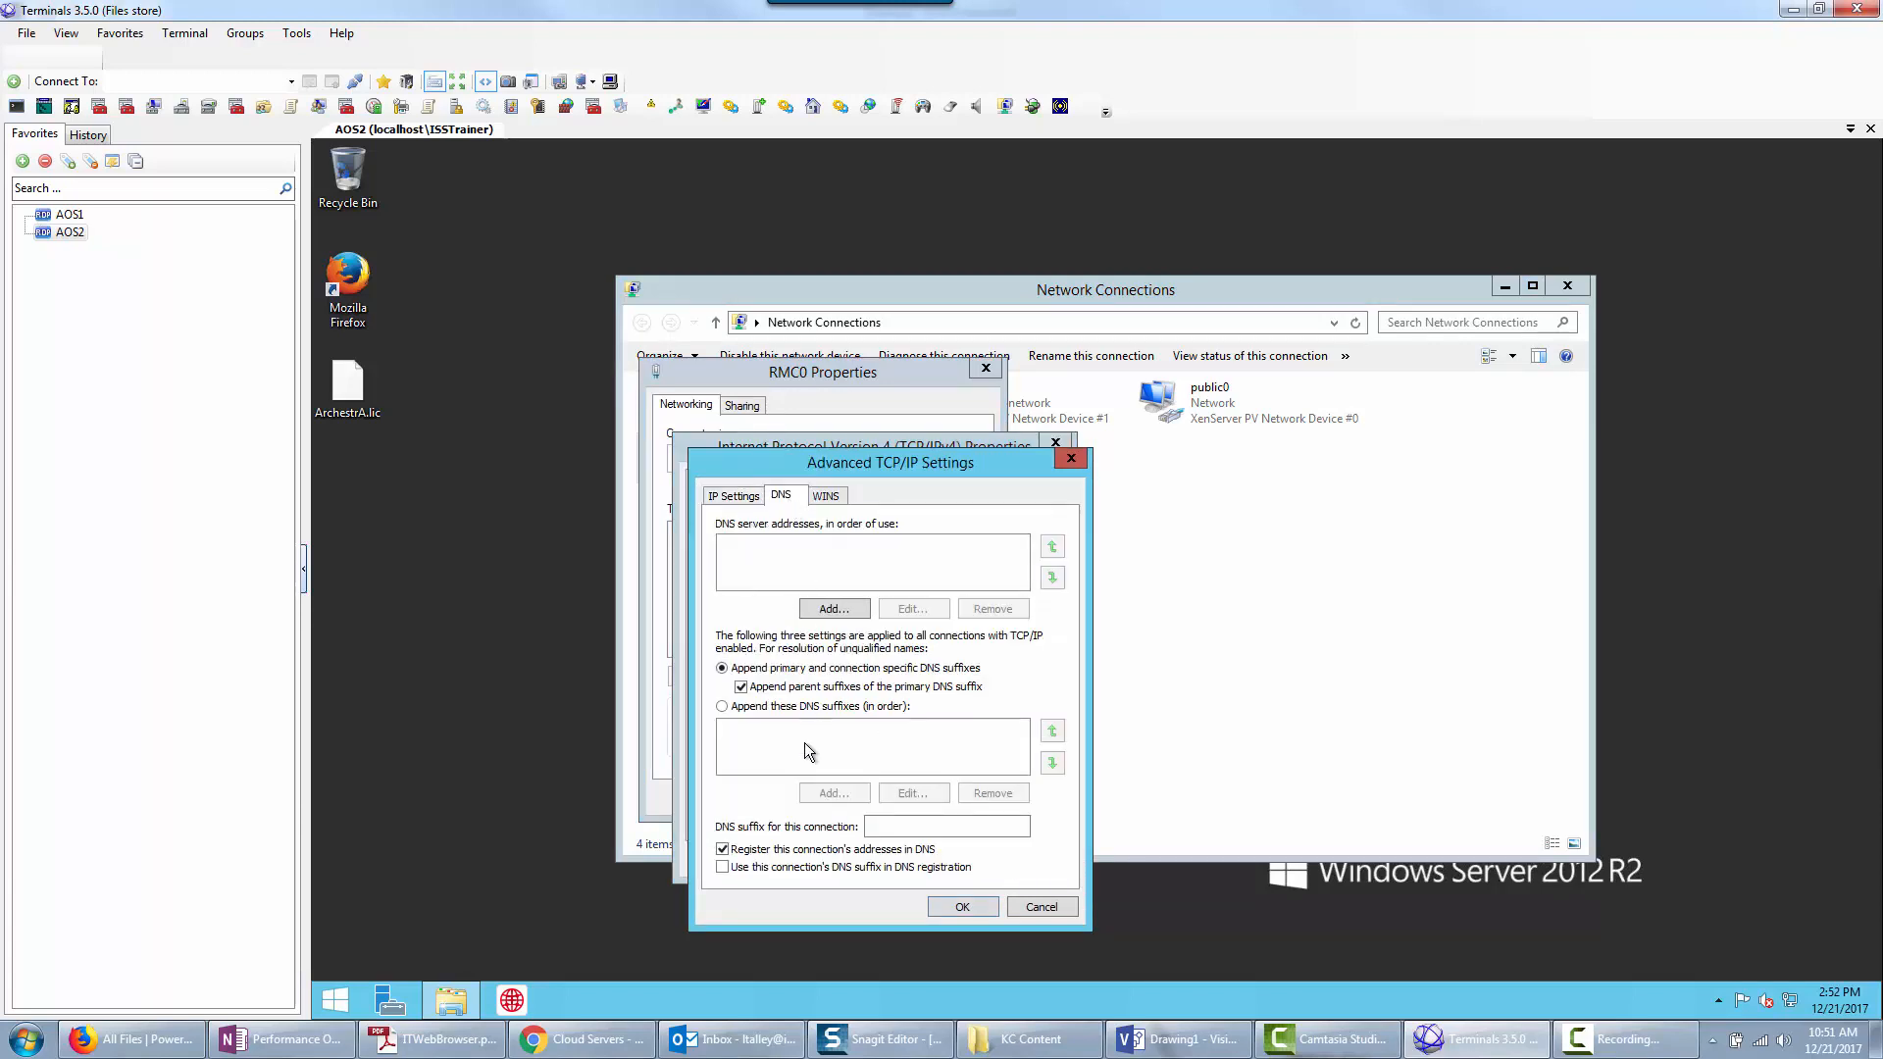
pyautogui.click(958, 907)
pyautogui.click(941, 860)
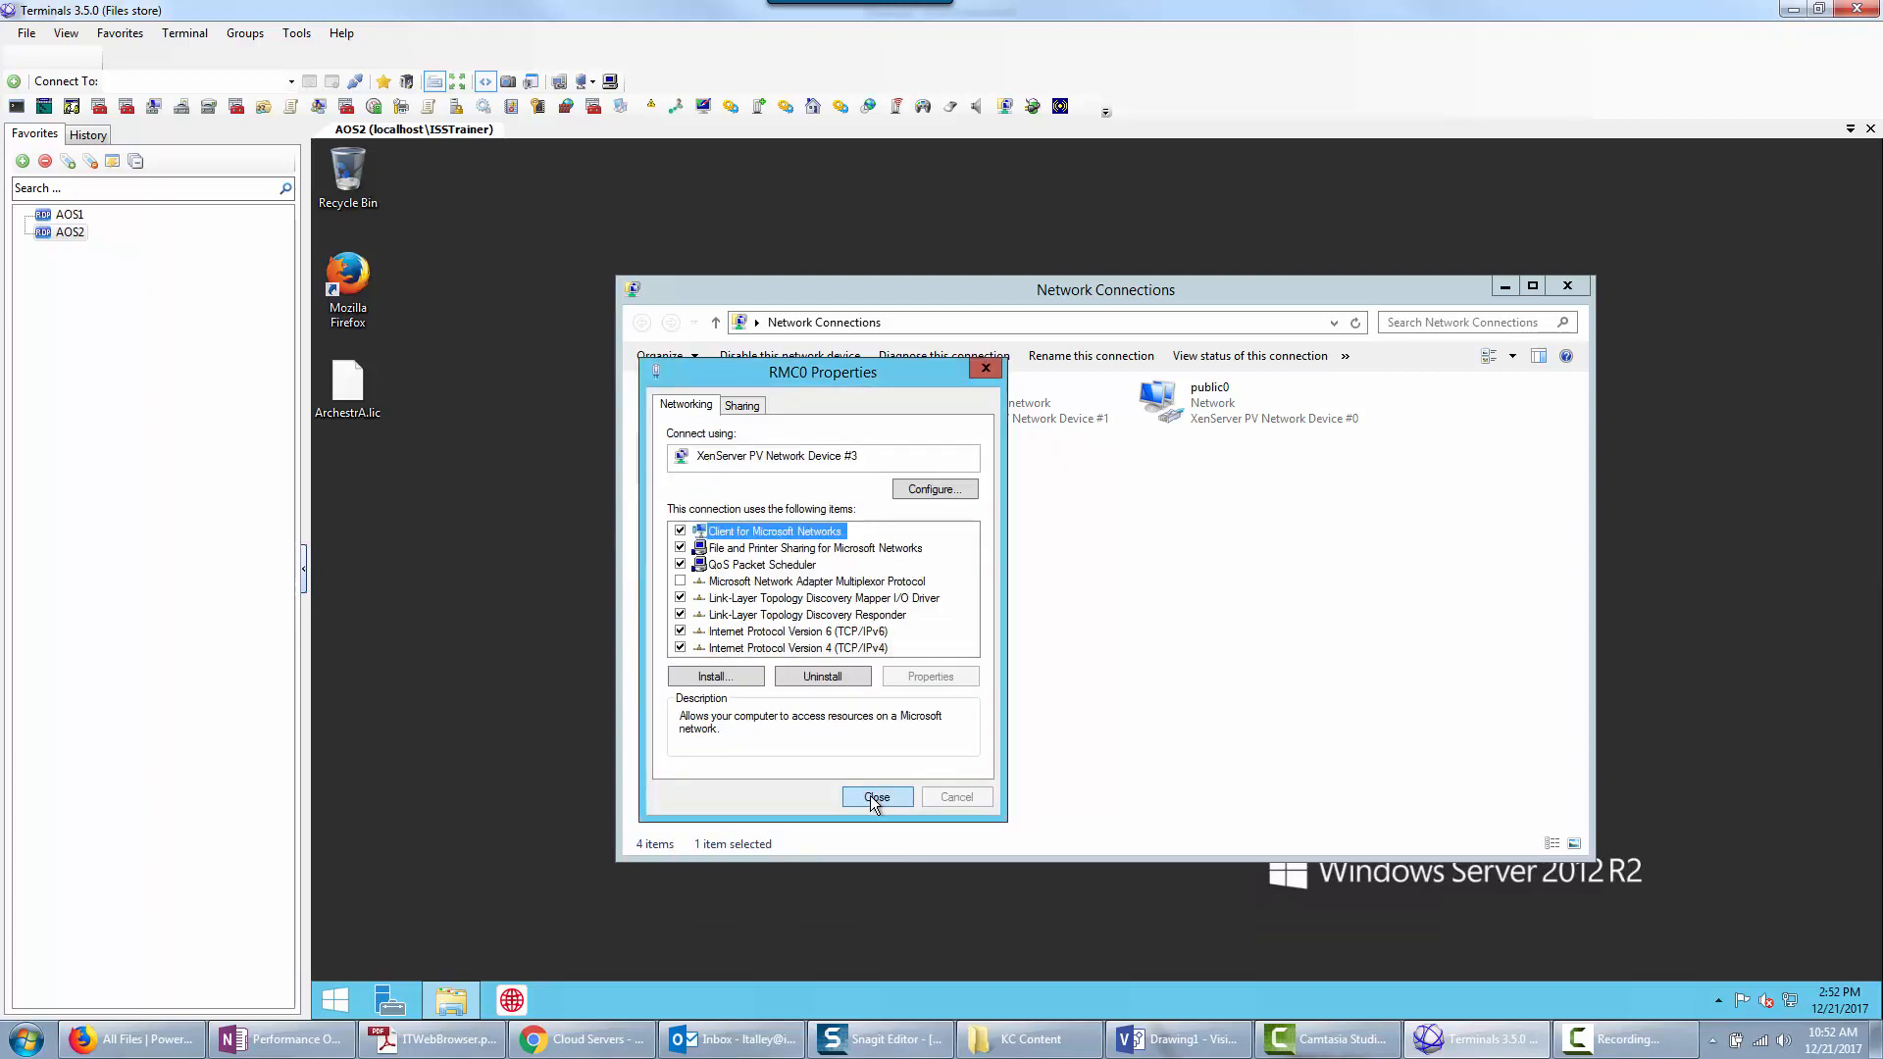
pyautogui.click(869, 797)
pyautogui.click(1567, 285)
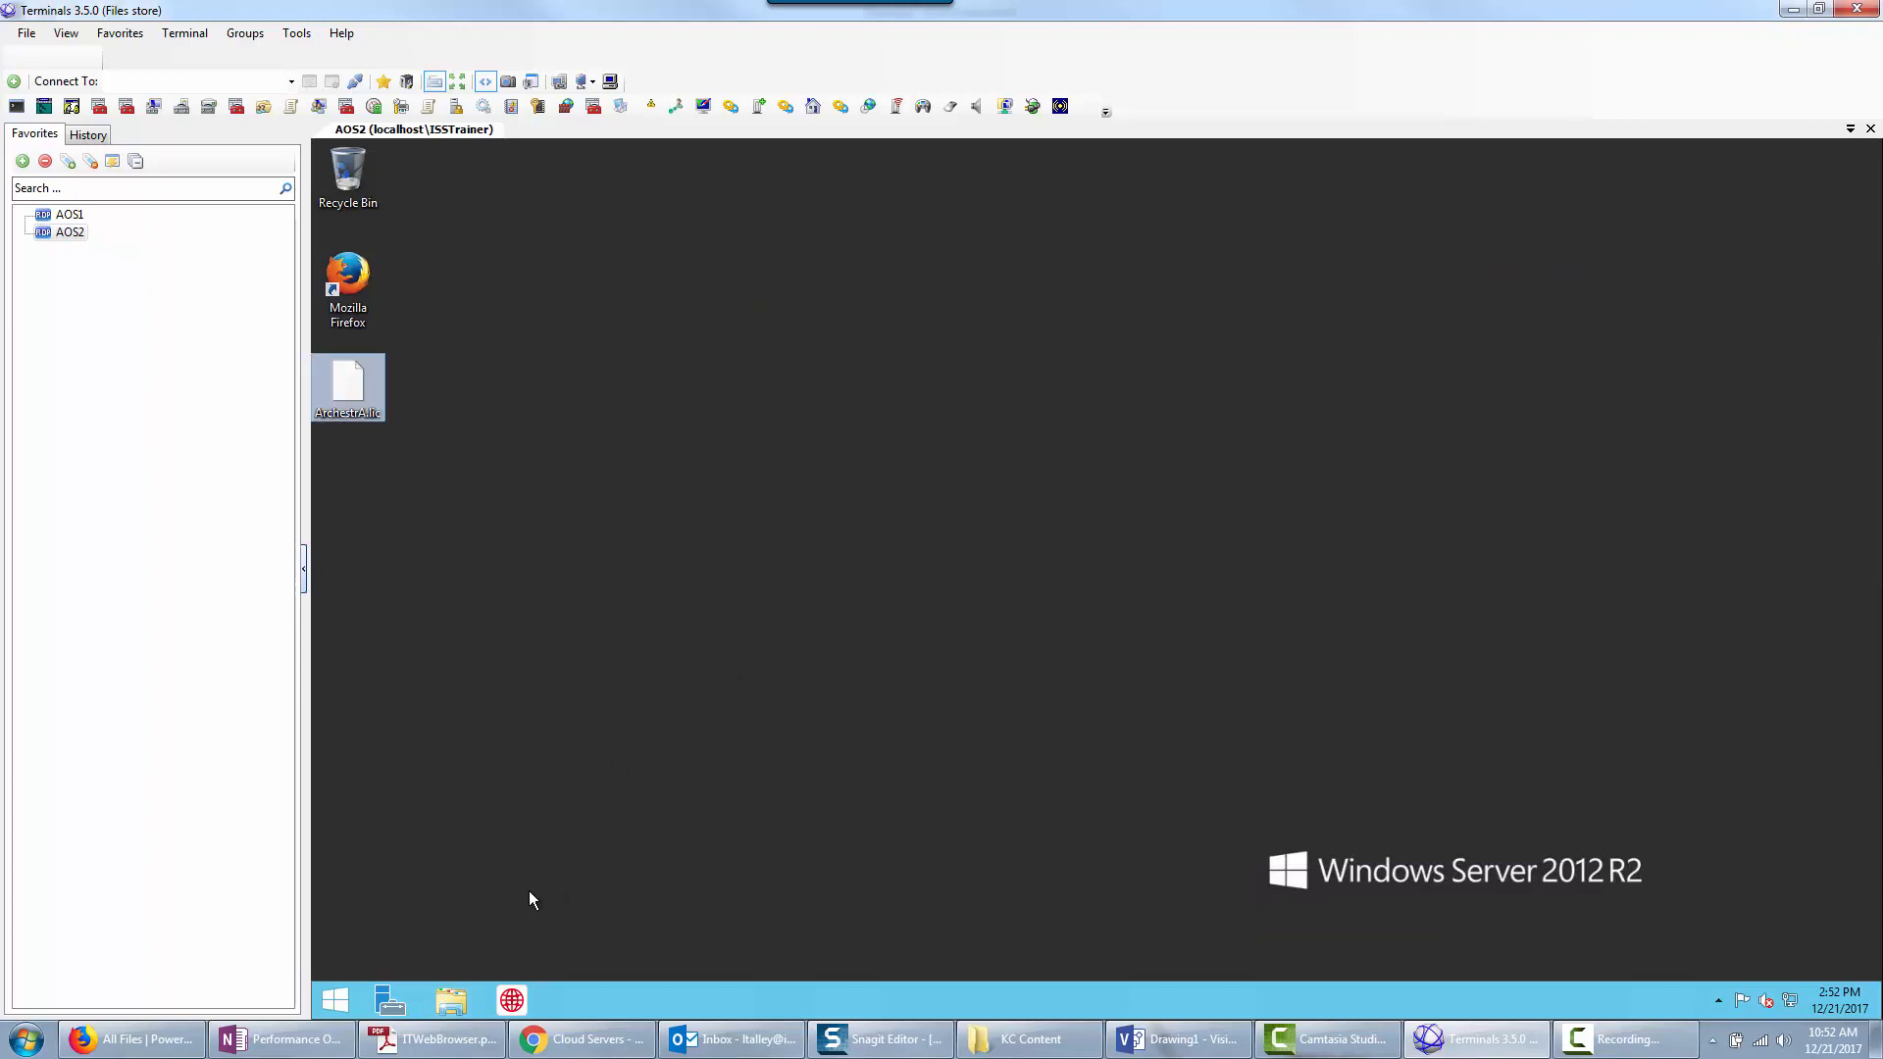
# Disconnect the AOS2 remote session through the server's power options.
pyautogui.click(335, 999)
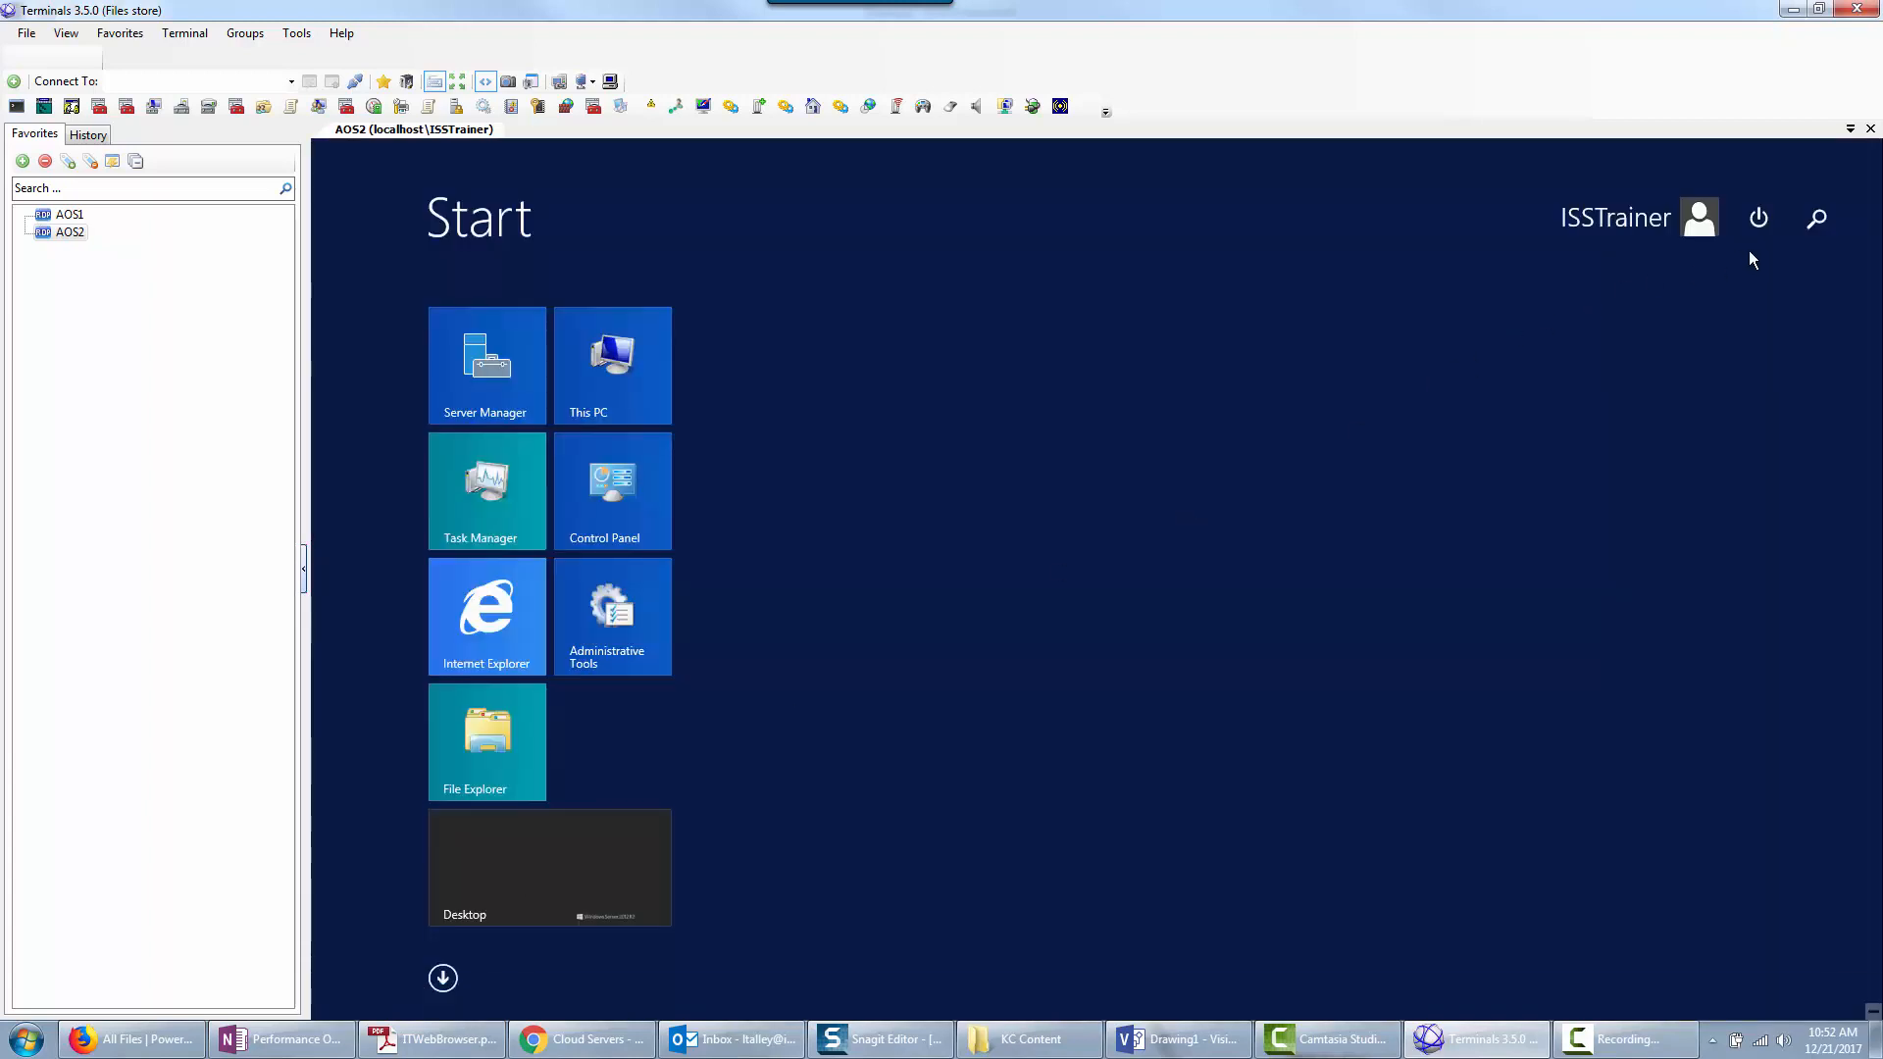
pyautogui.click(1756, 224)
pyautogui.click(1736, 271)
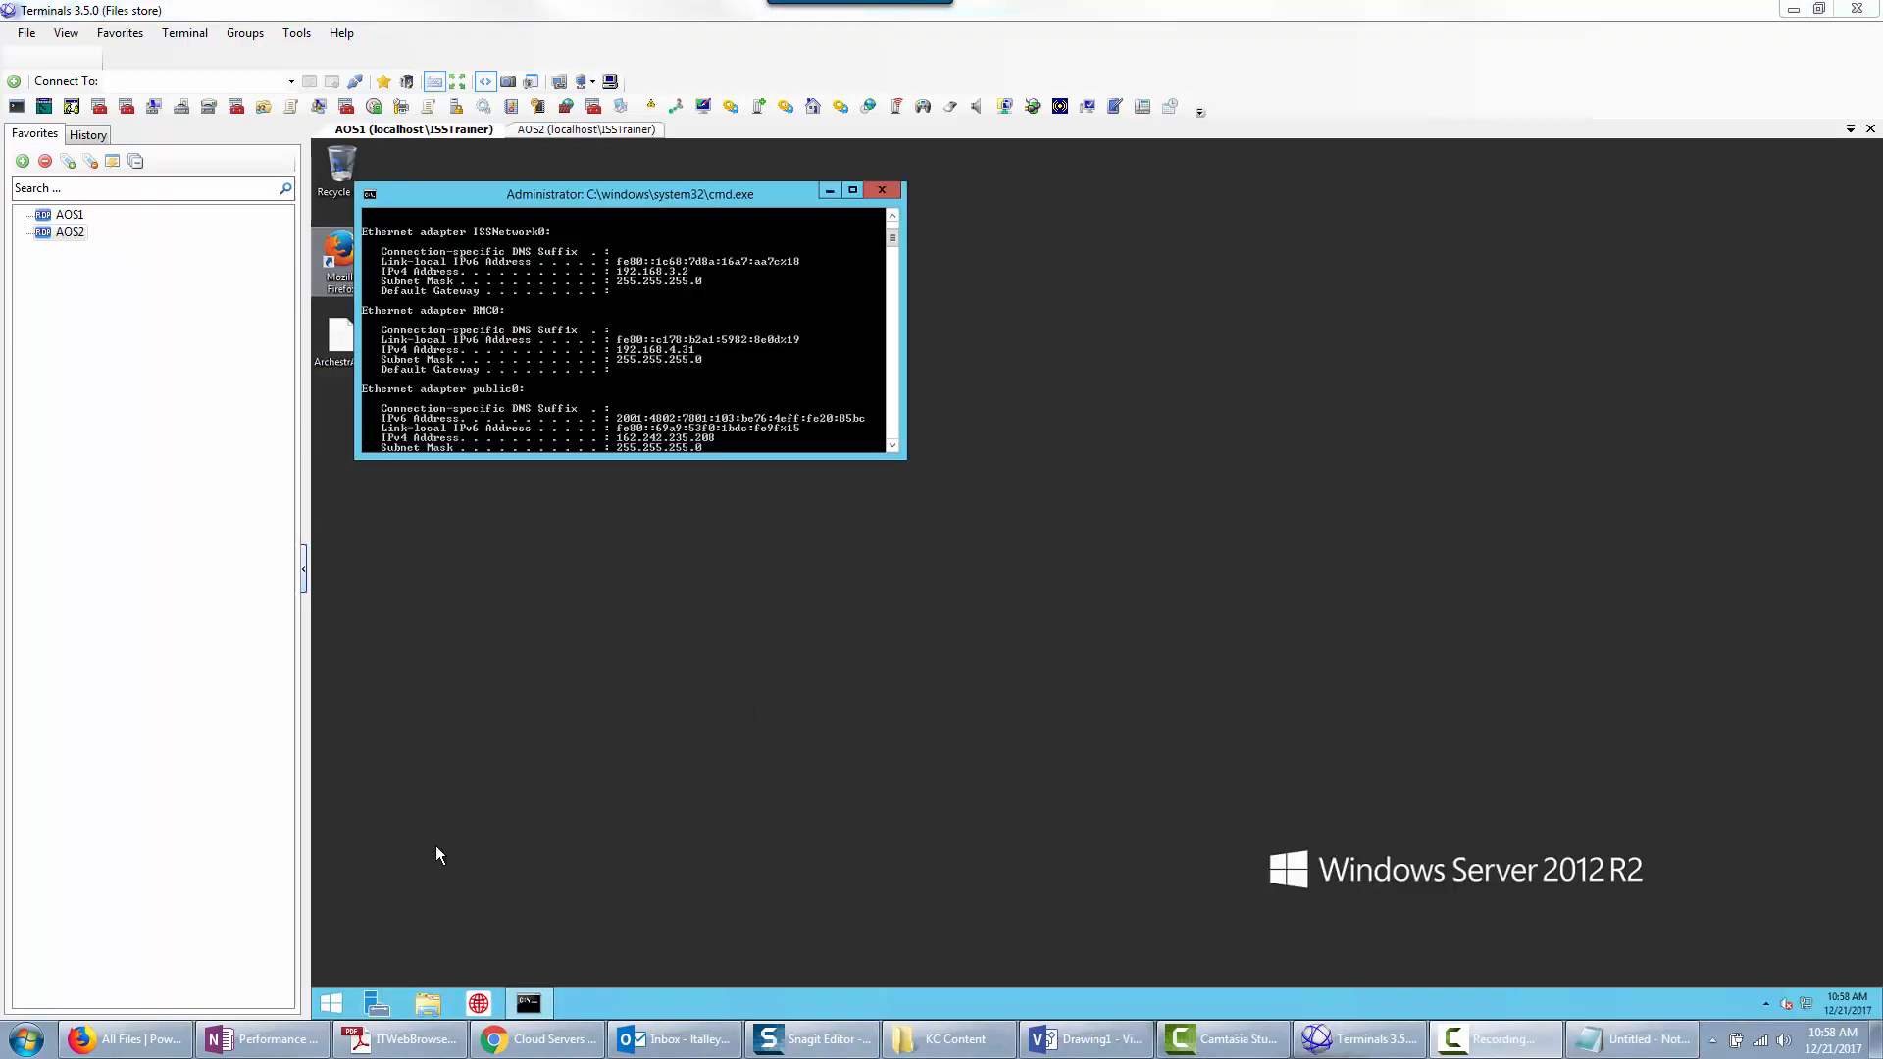
# On AOS1, find the ArchestrA IDE by searching for "ide", pin it to the Start screen and launch it.
pyautogui.click(335, 1003)
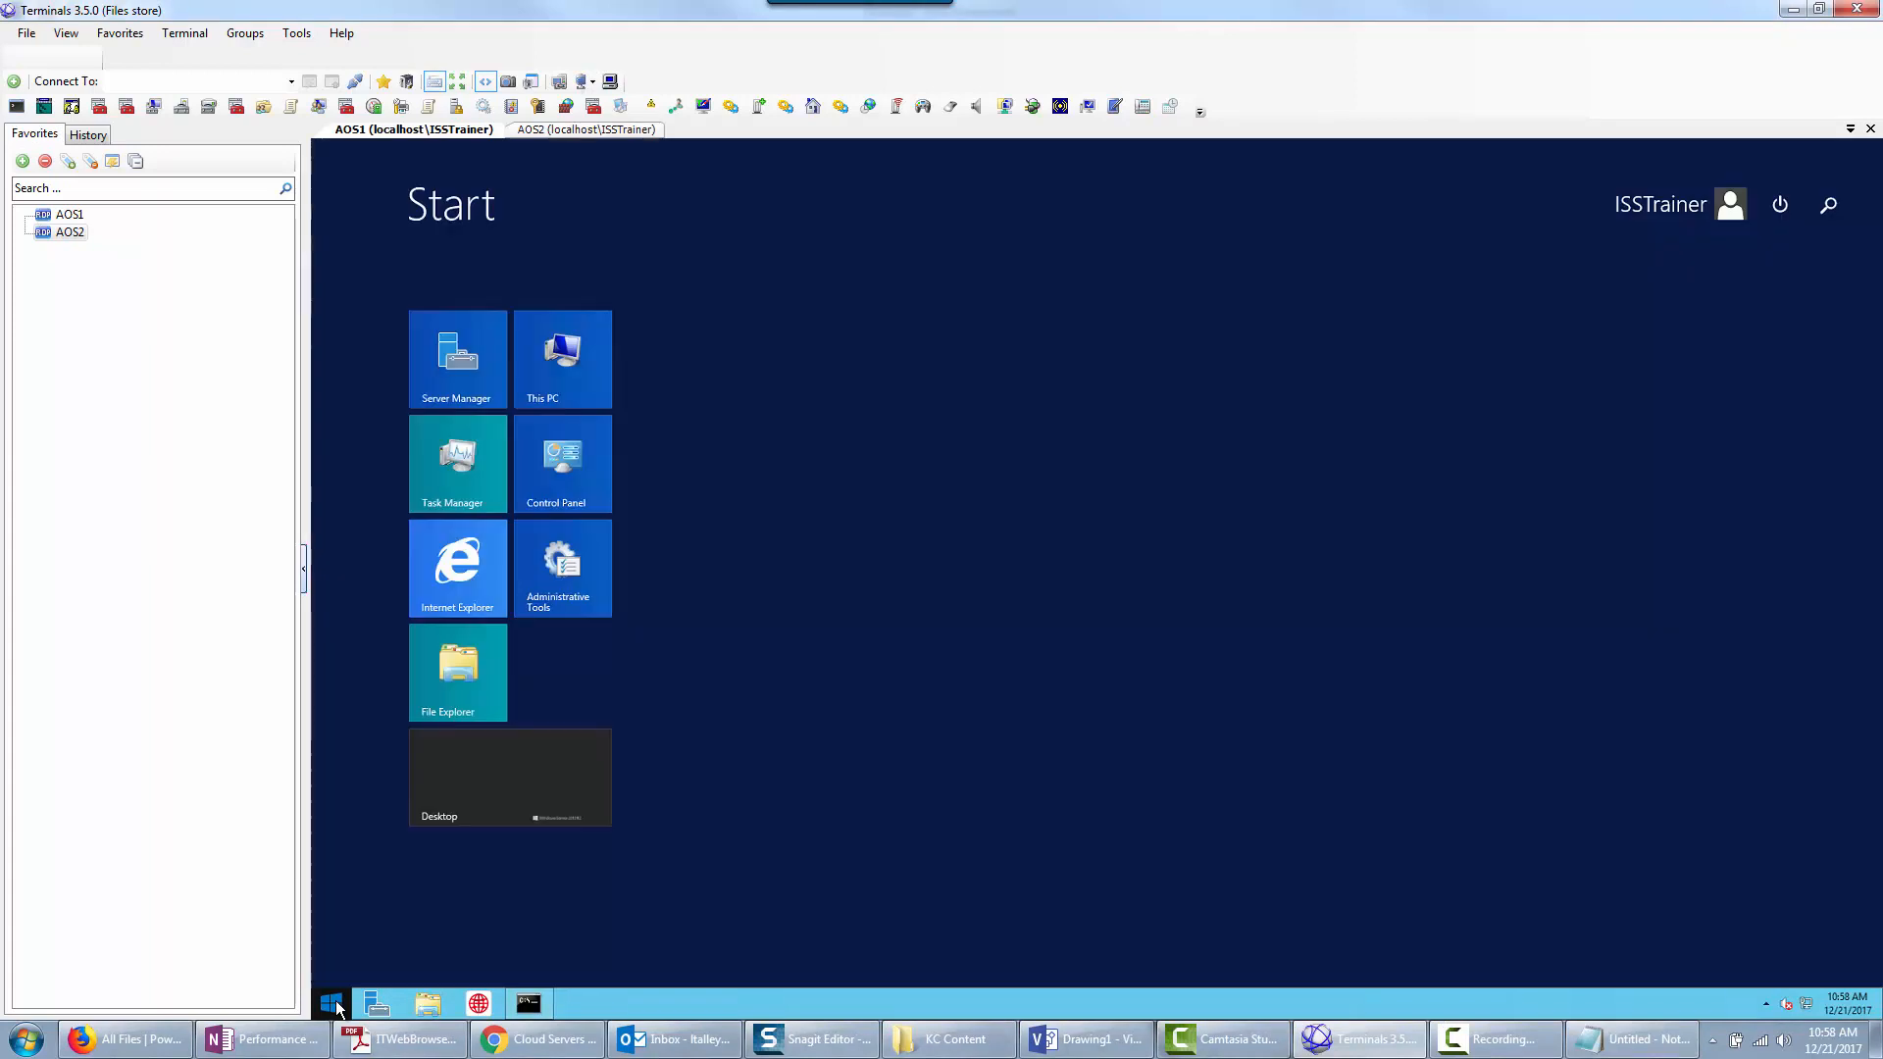
pyautogui.write('ide')
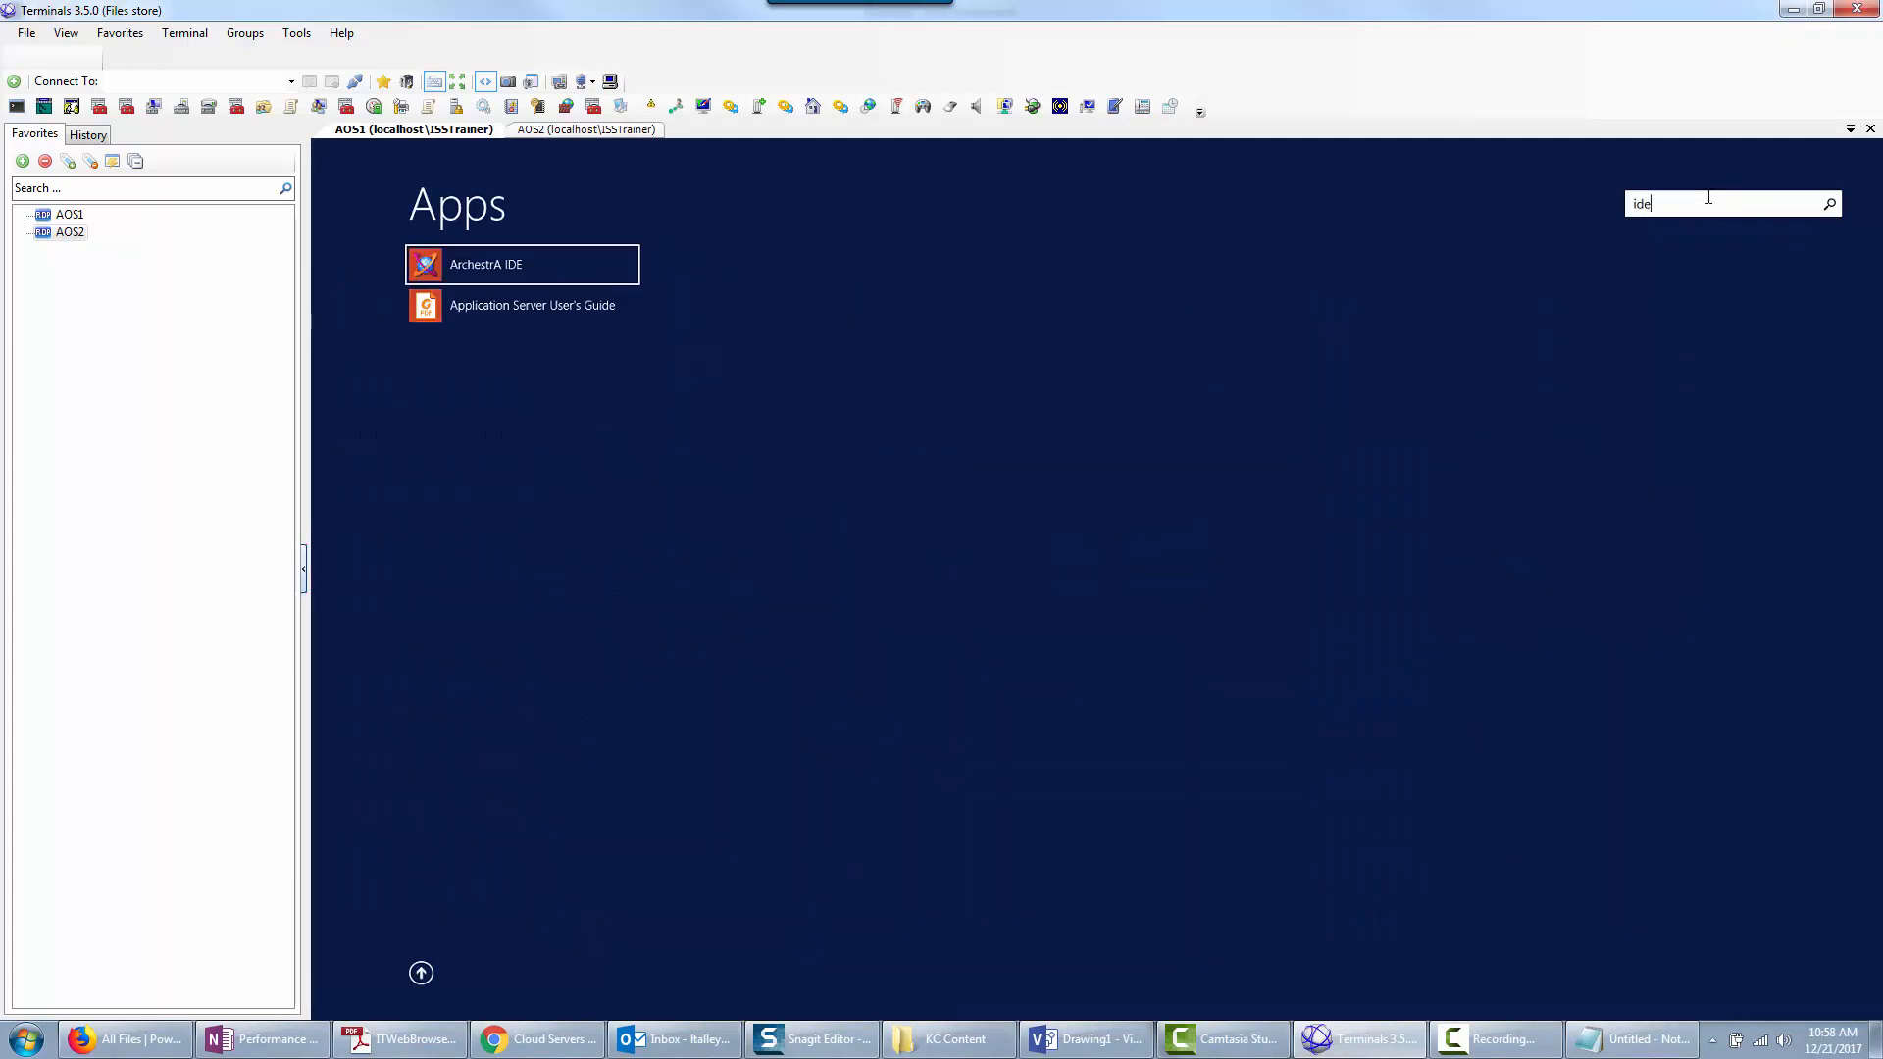
pyautogui.rightClick(468, 269)
pyautogui.click(498, 275)
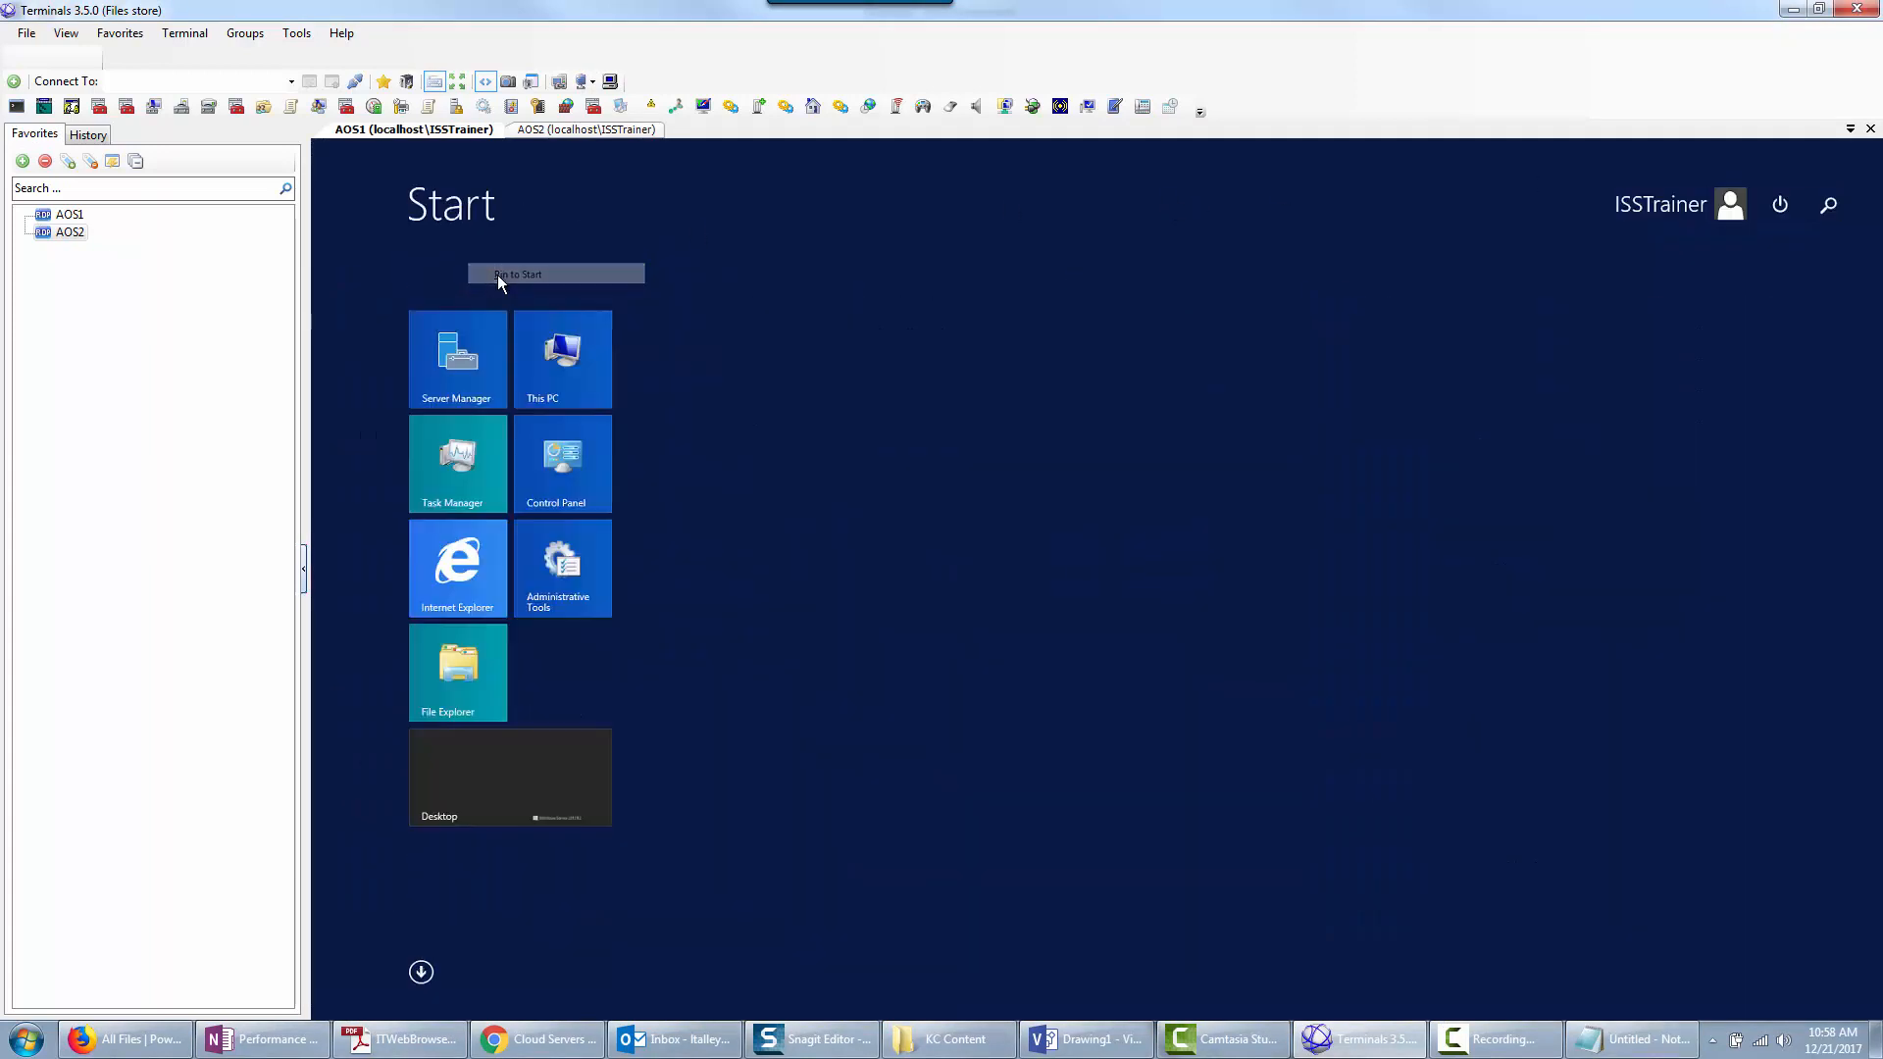
pyautogui.click(728, 359)
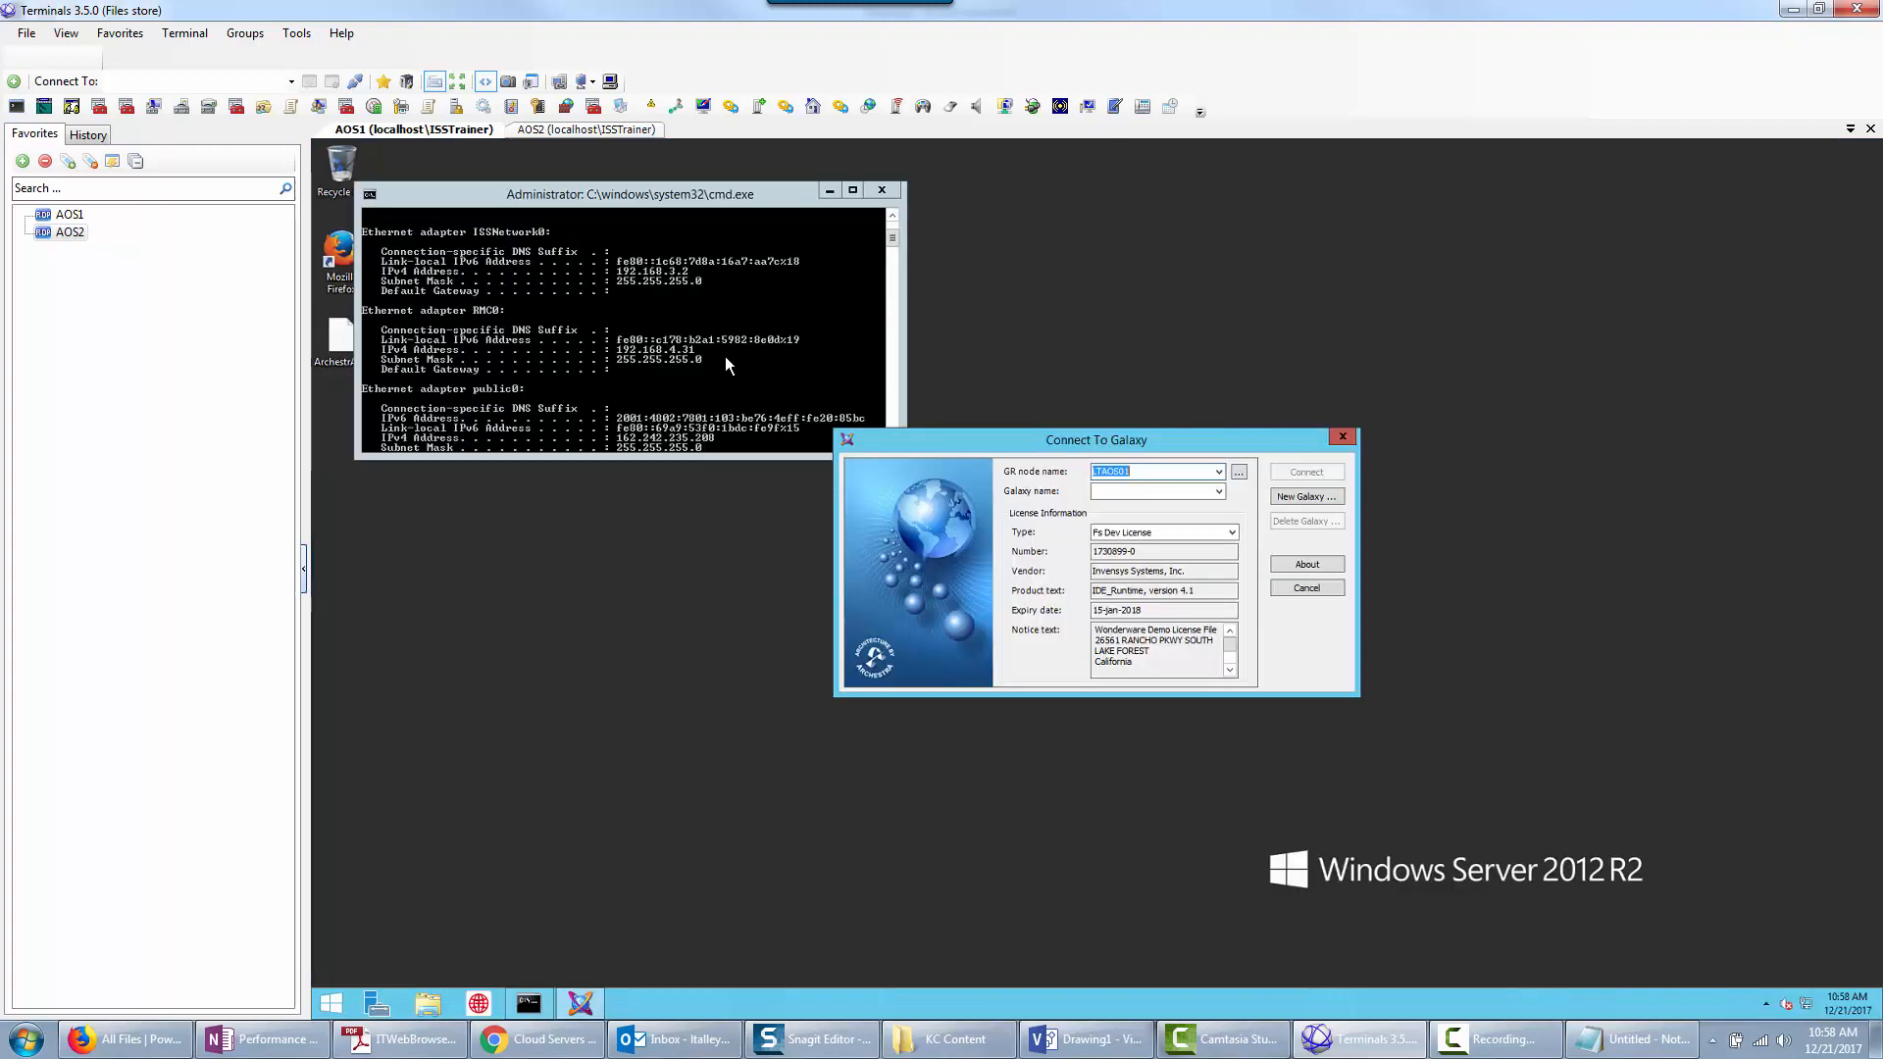
# Create a galaxy named RedundancyTest on node LTAOS01 from Base_Application_Server.cab and connect to it.
pyautogui.click(1302, 496)
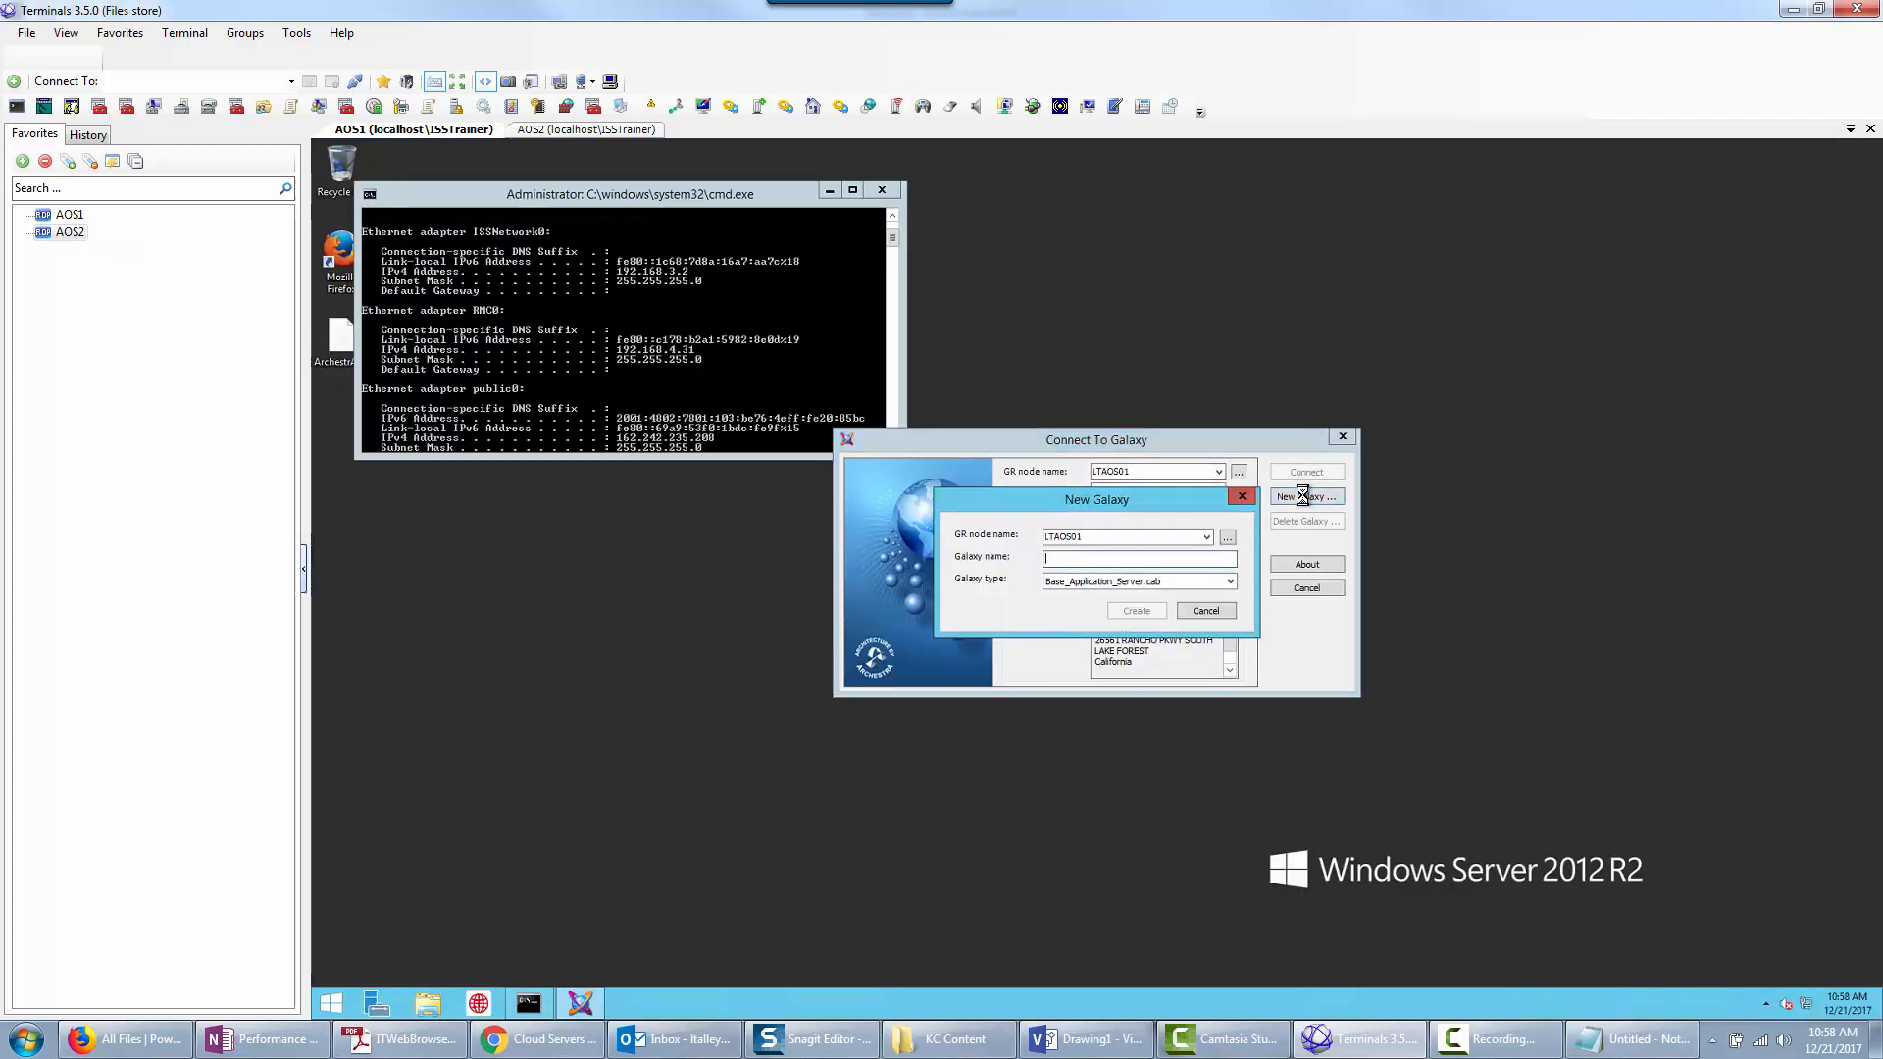
pyautogui.write('RedundancyTest')
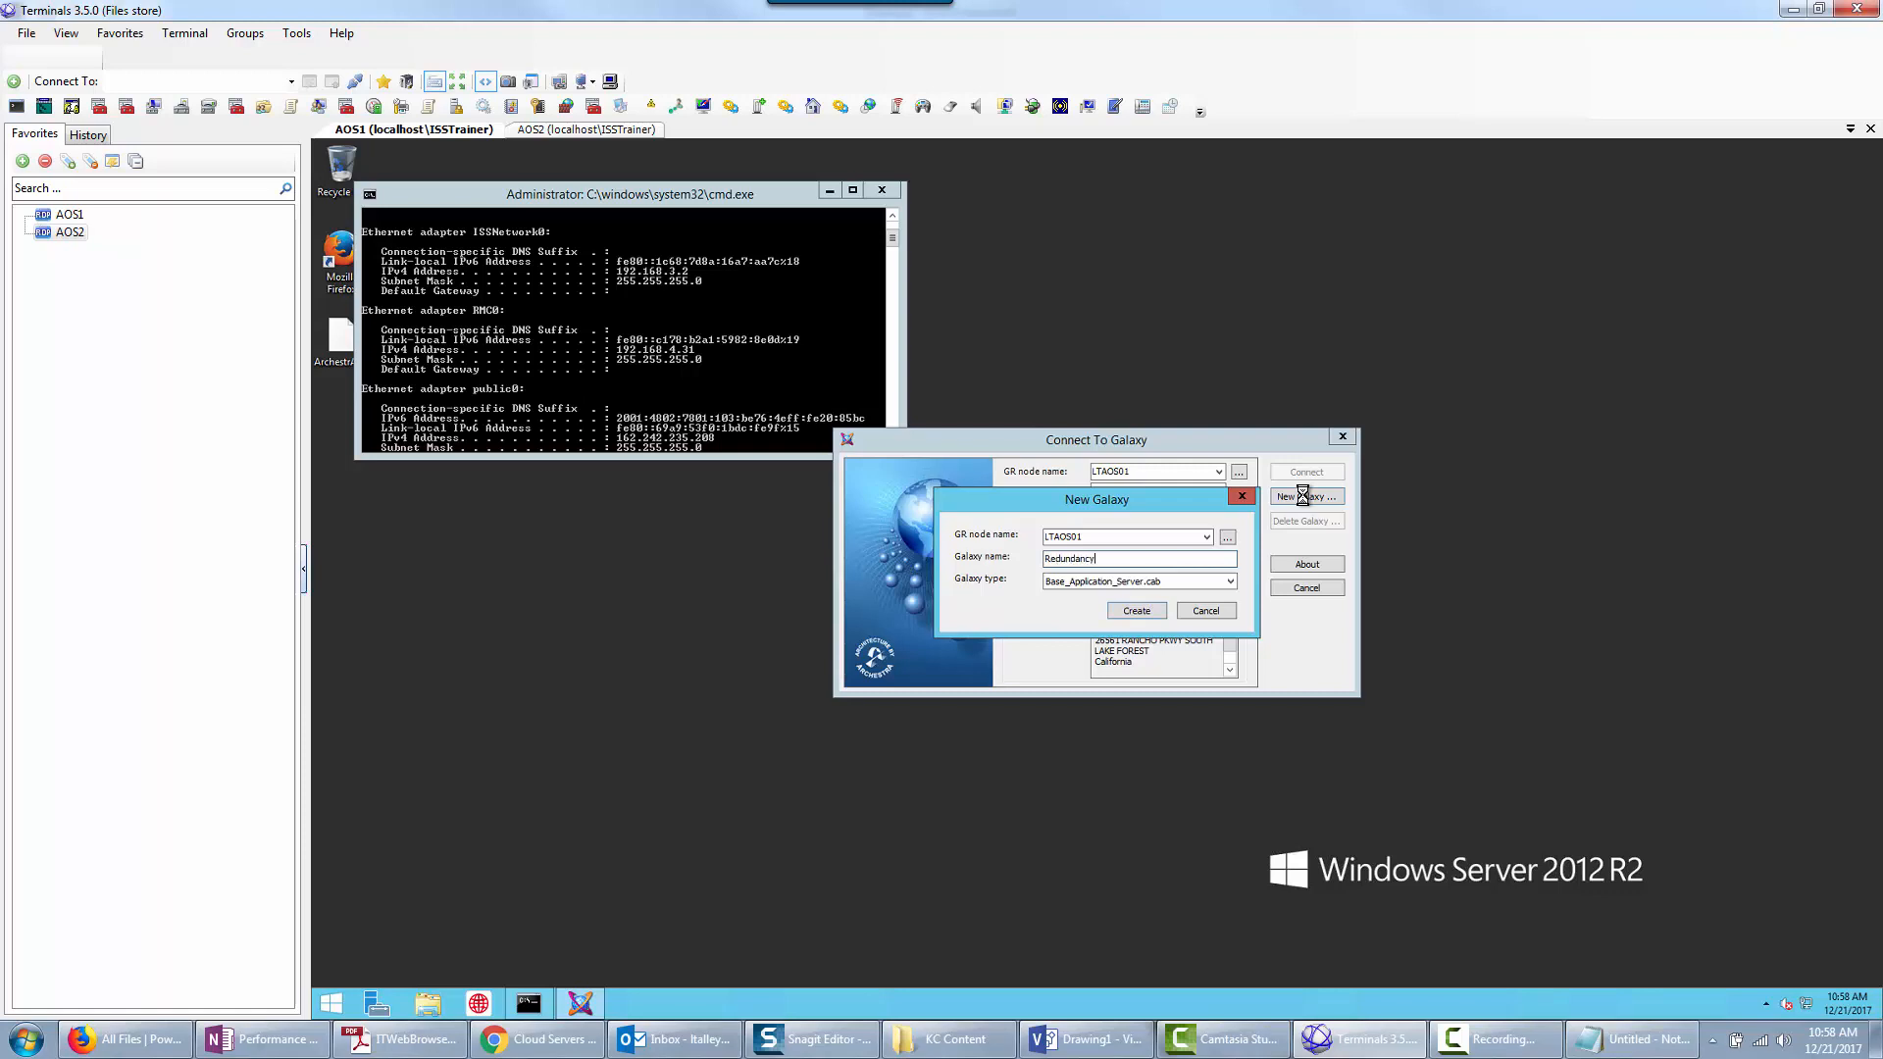
pyautogui.click(1124, 614)
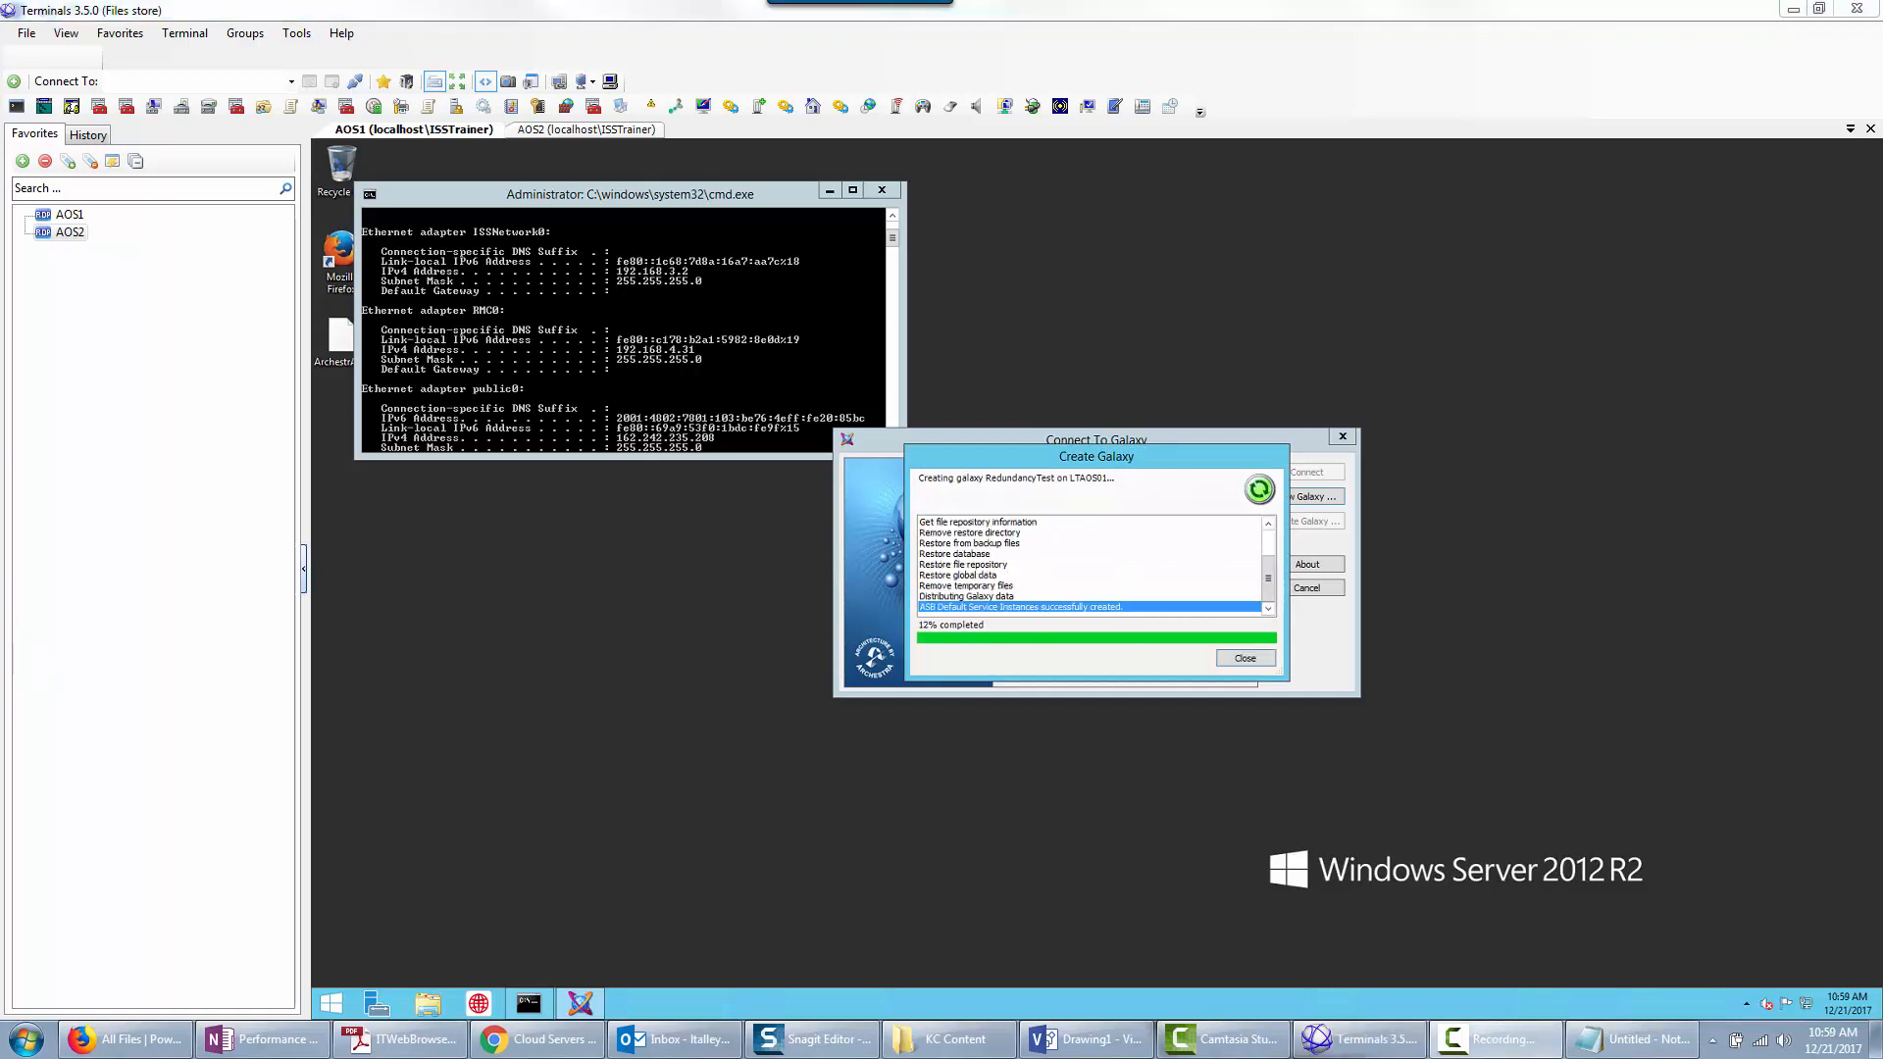
pyautogui.click(1245, 658)
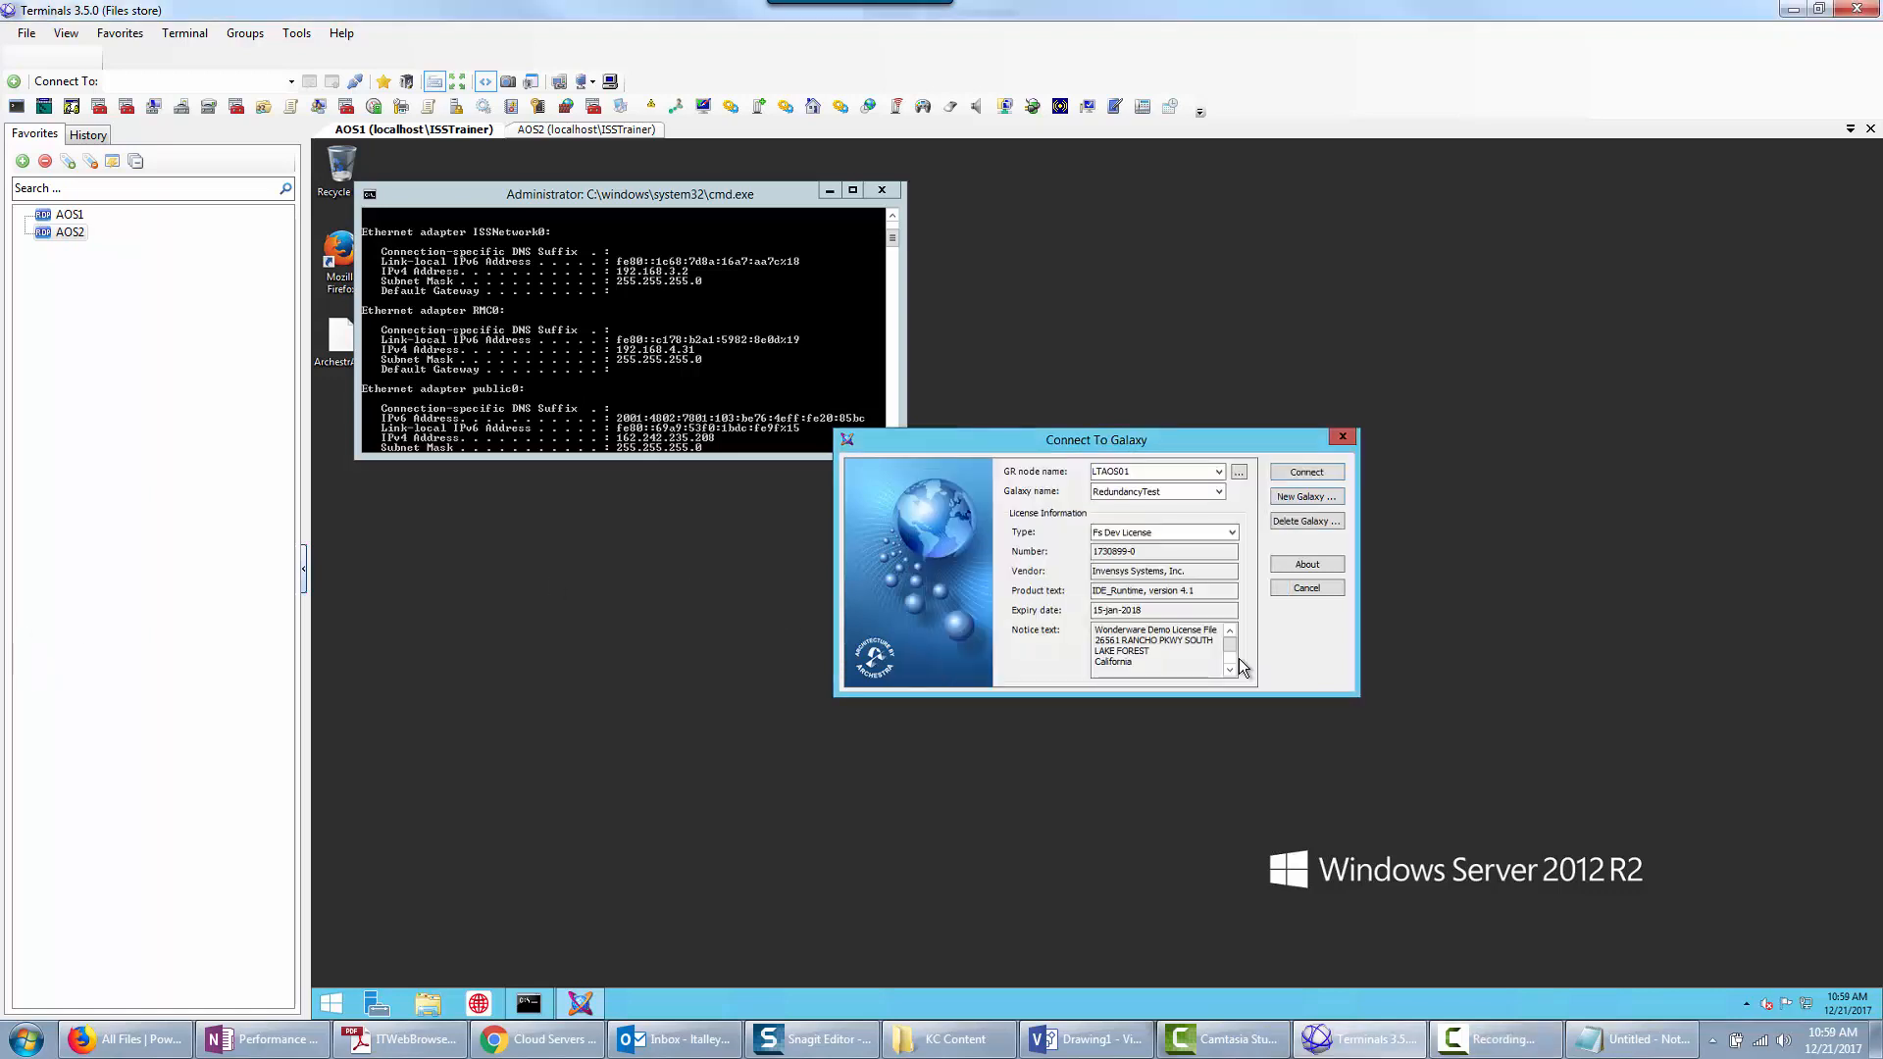
pyautogui.click(1286, 473)
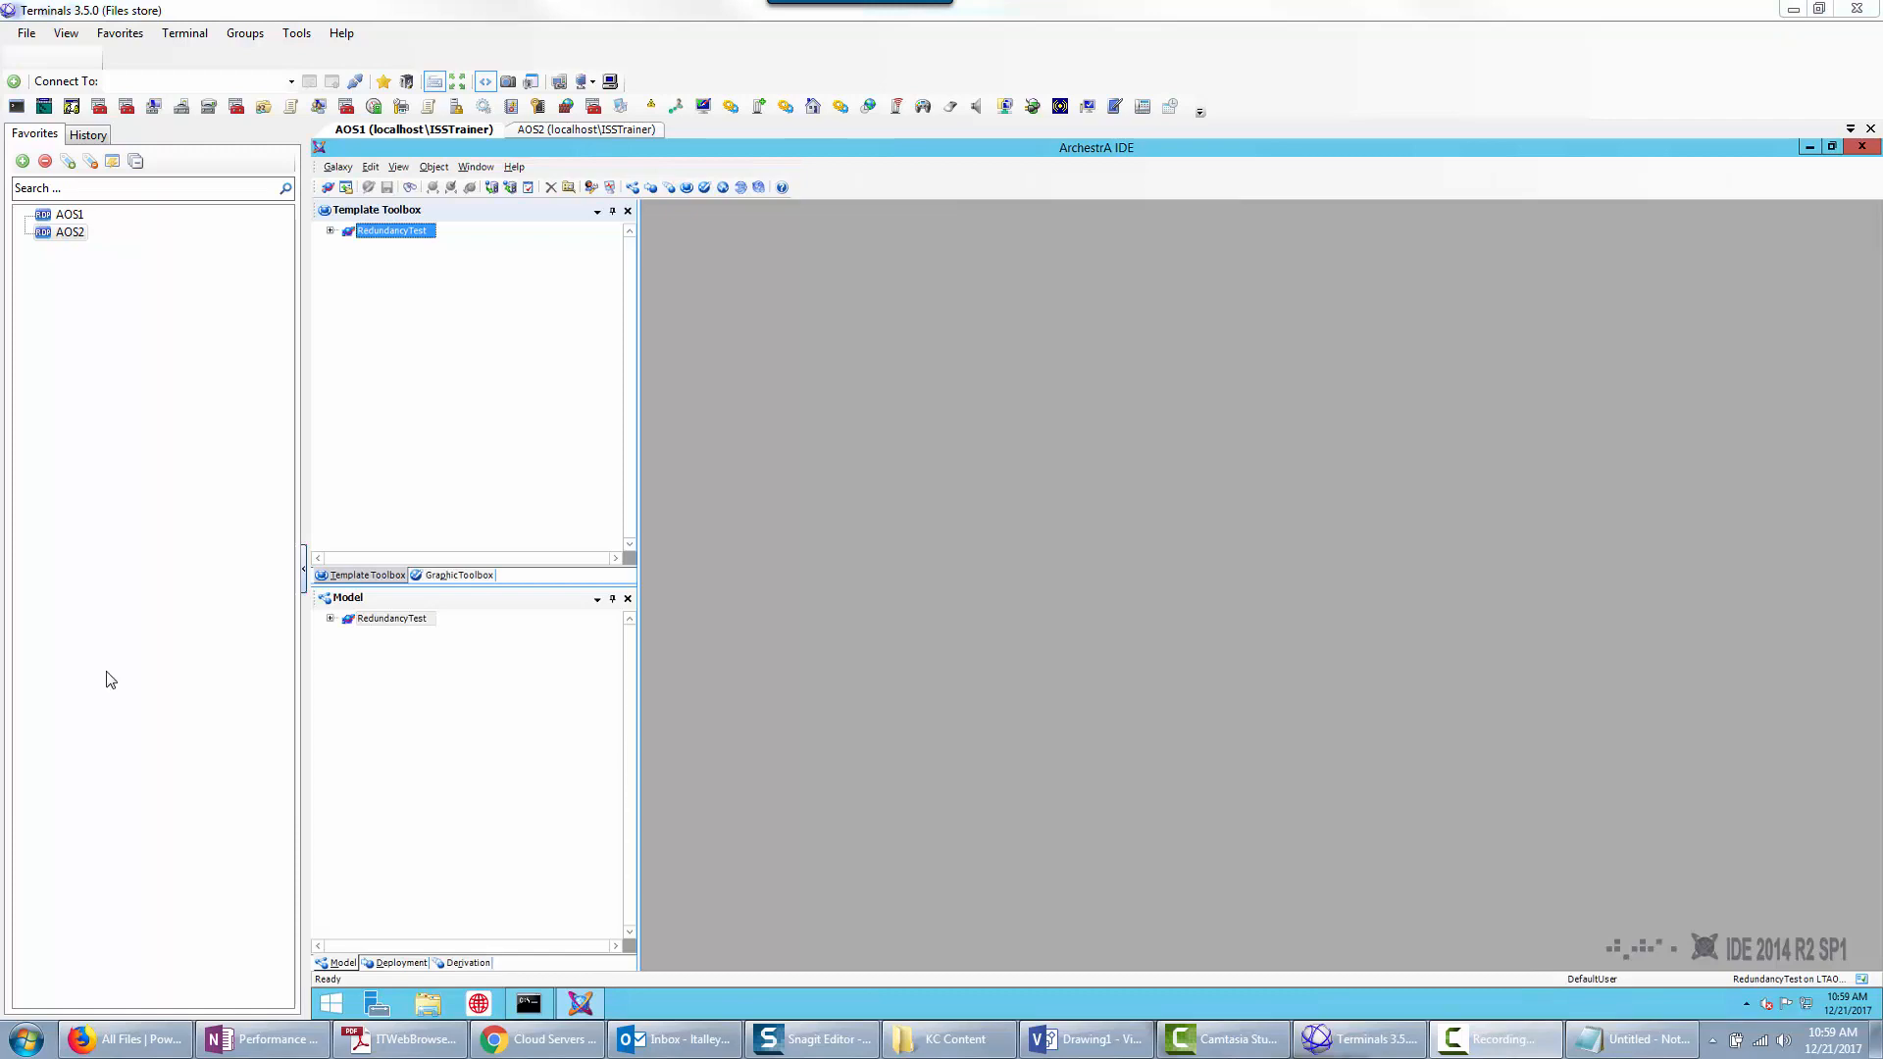
# Create two instances of the $WinPlatform template from the System toolset.
pyautogui.click(331, 231)
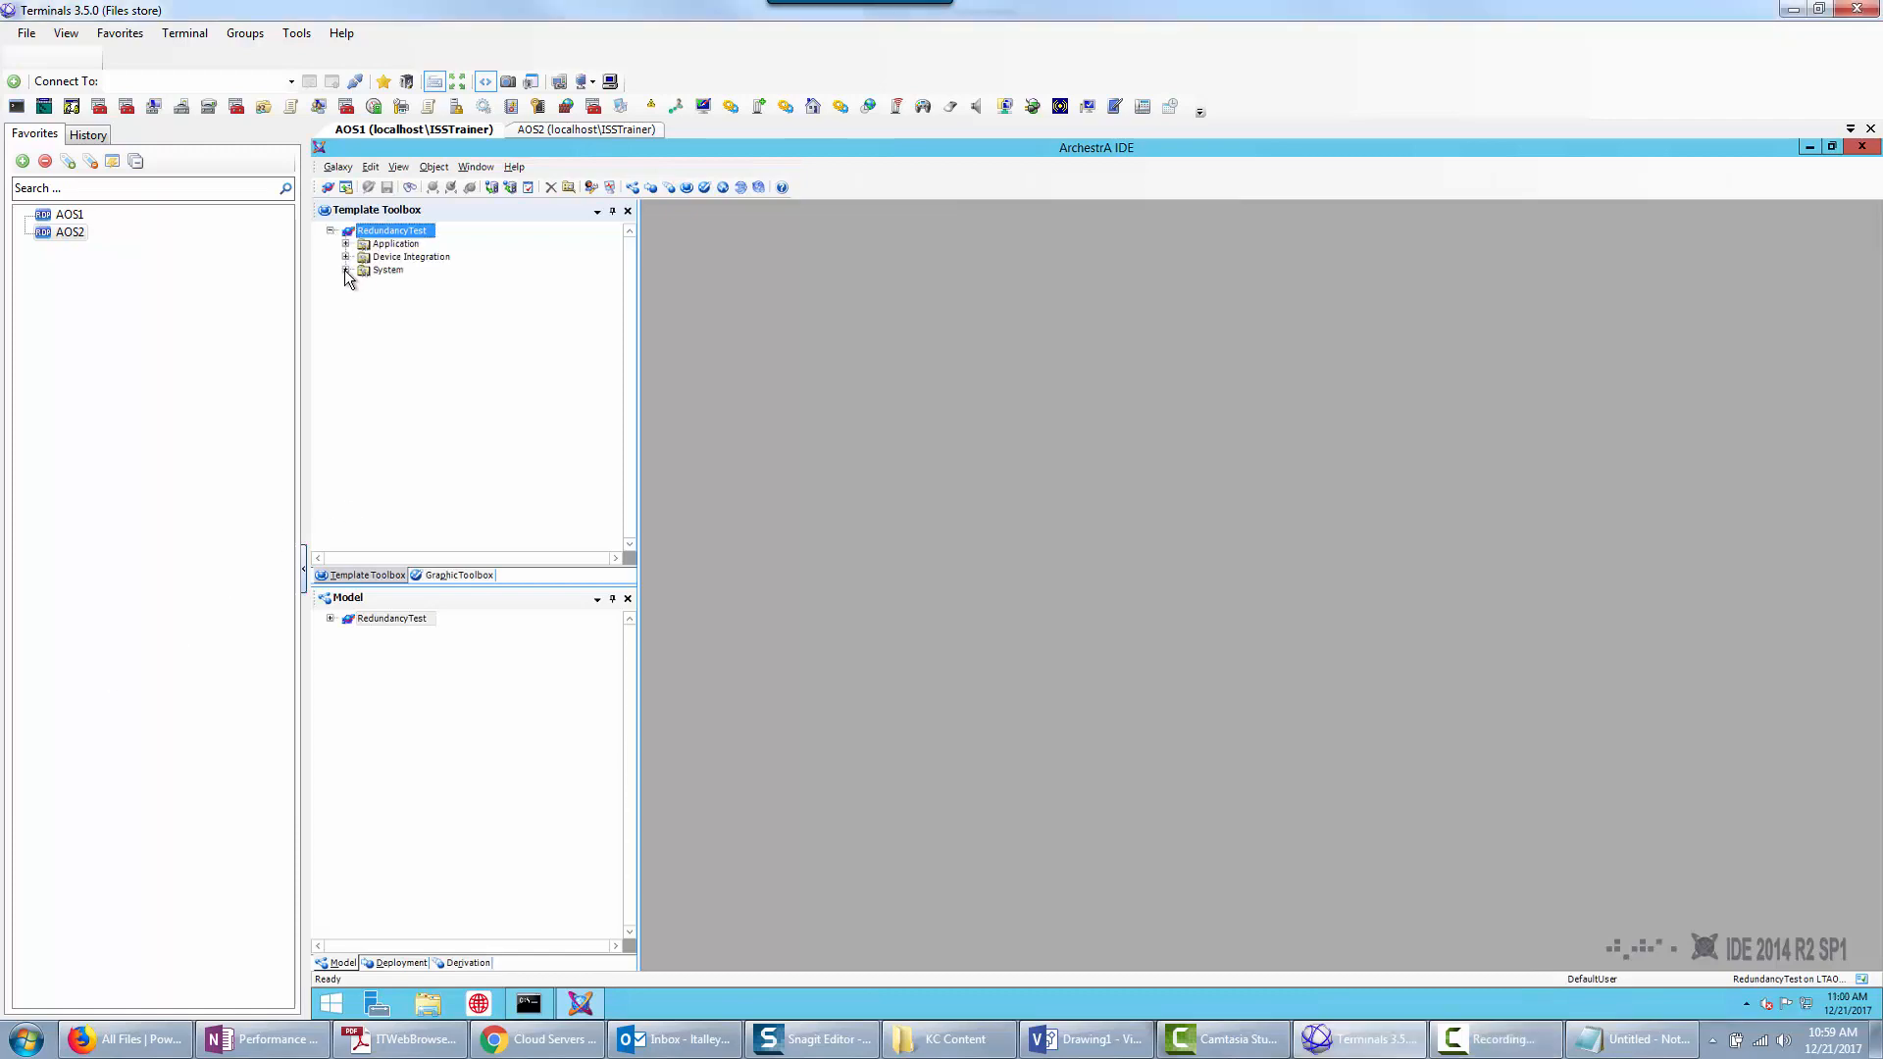
pyautogui.click(345, 270)
pyautogui.click(397, 324)
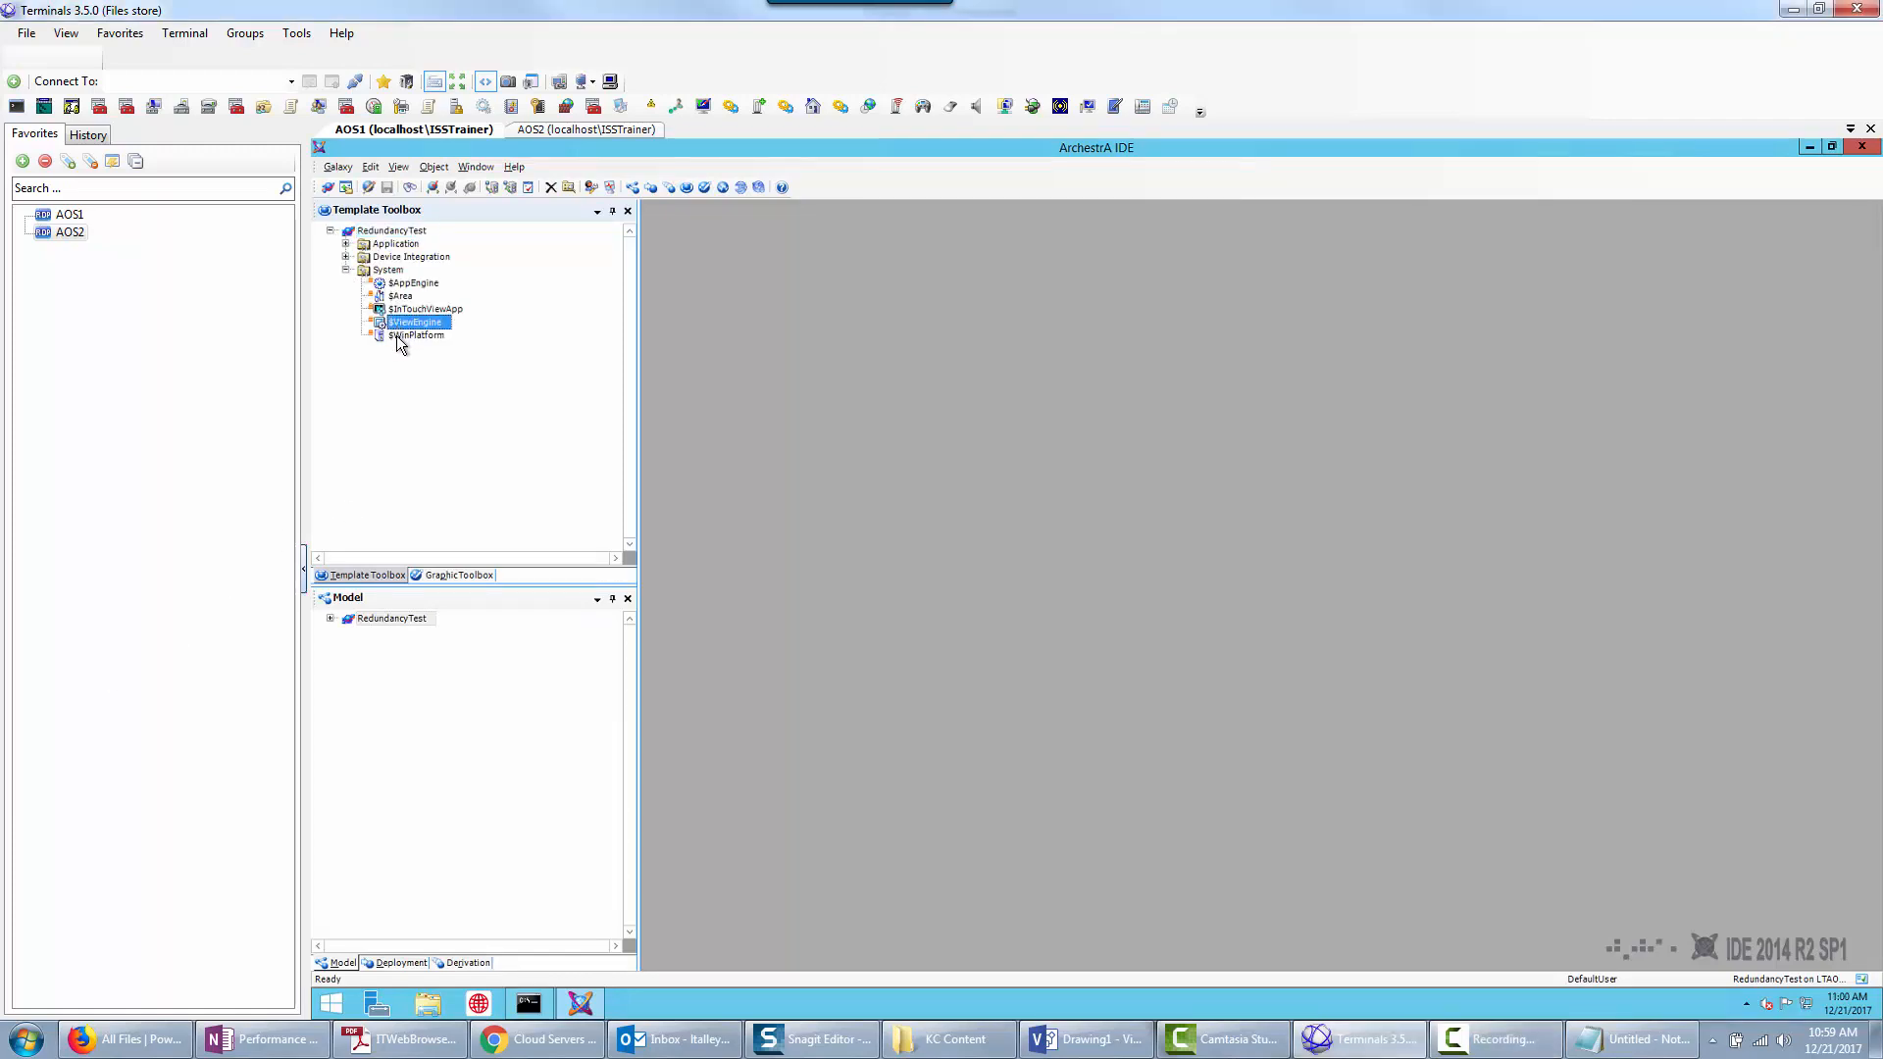
pyautogui.rightClick(397, 335)
pyautogui.moveTo(487, 488)
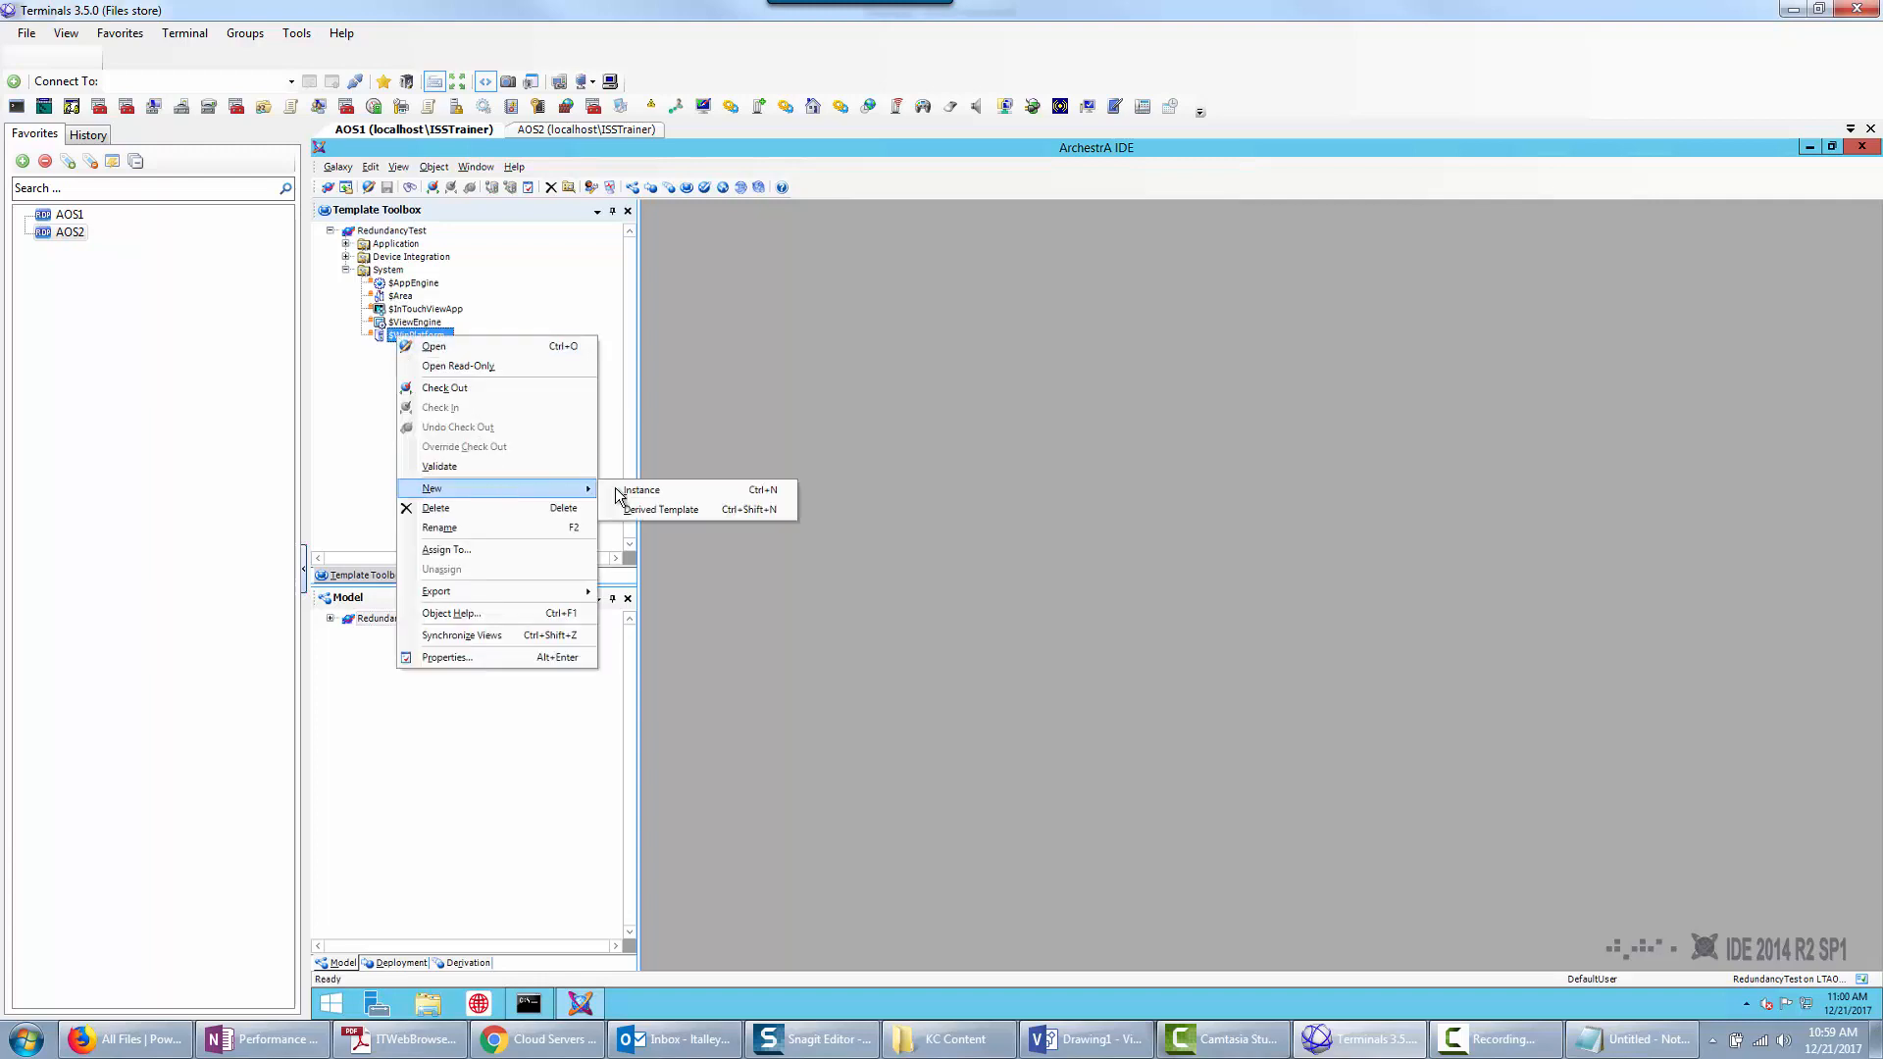
pyautogui.click(644, 492)
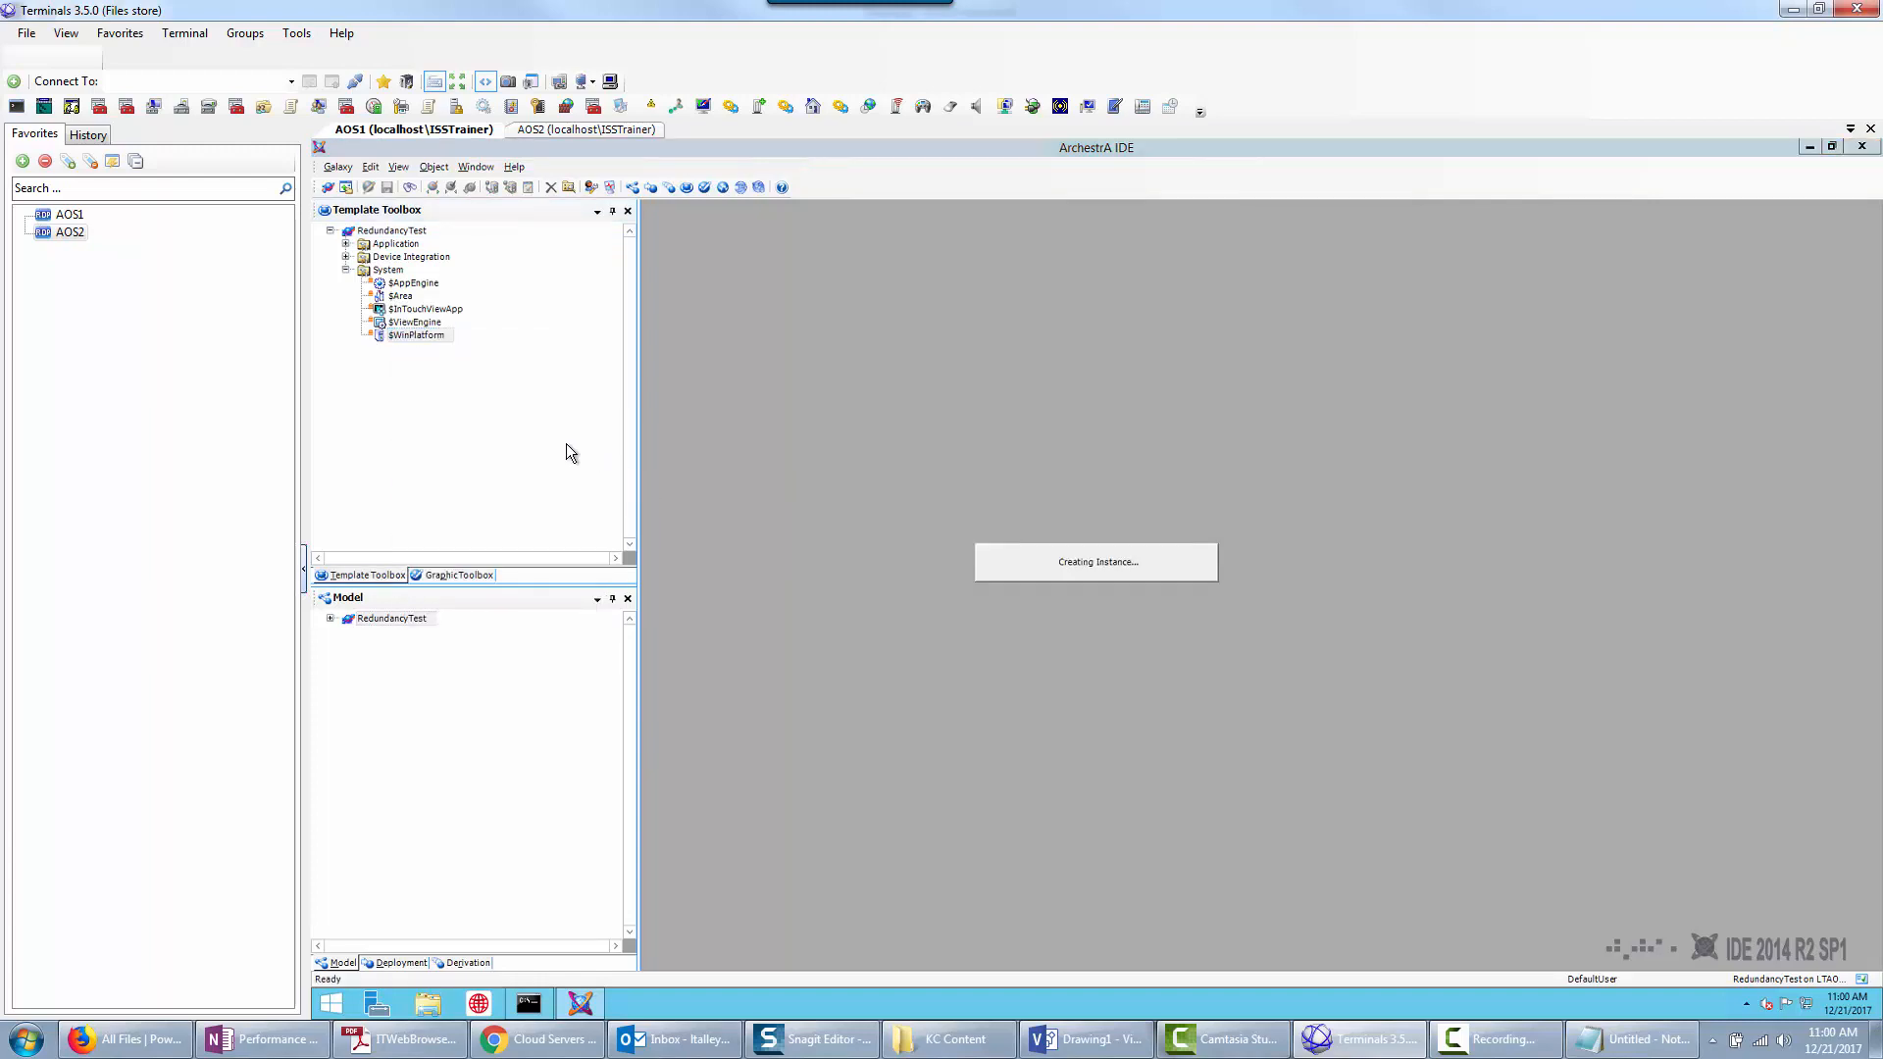
pyautogui.click(412, 336)
pyautogui.rightClick(412, 336)
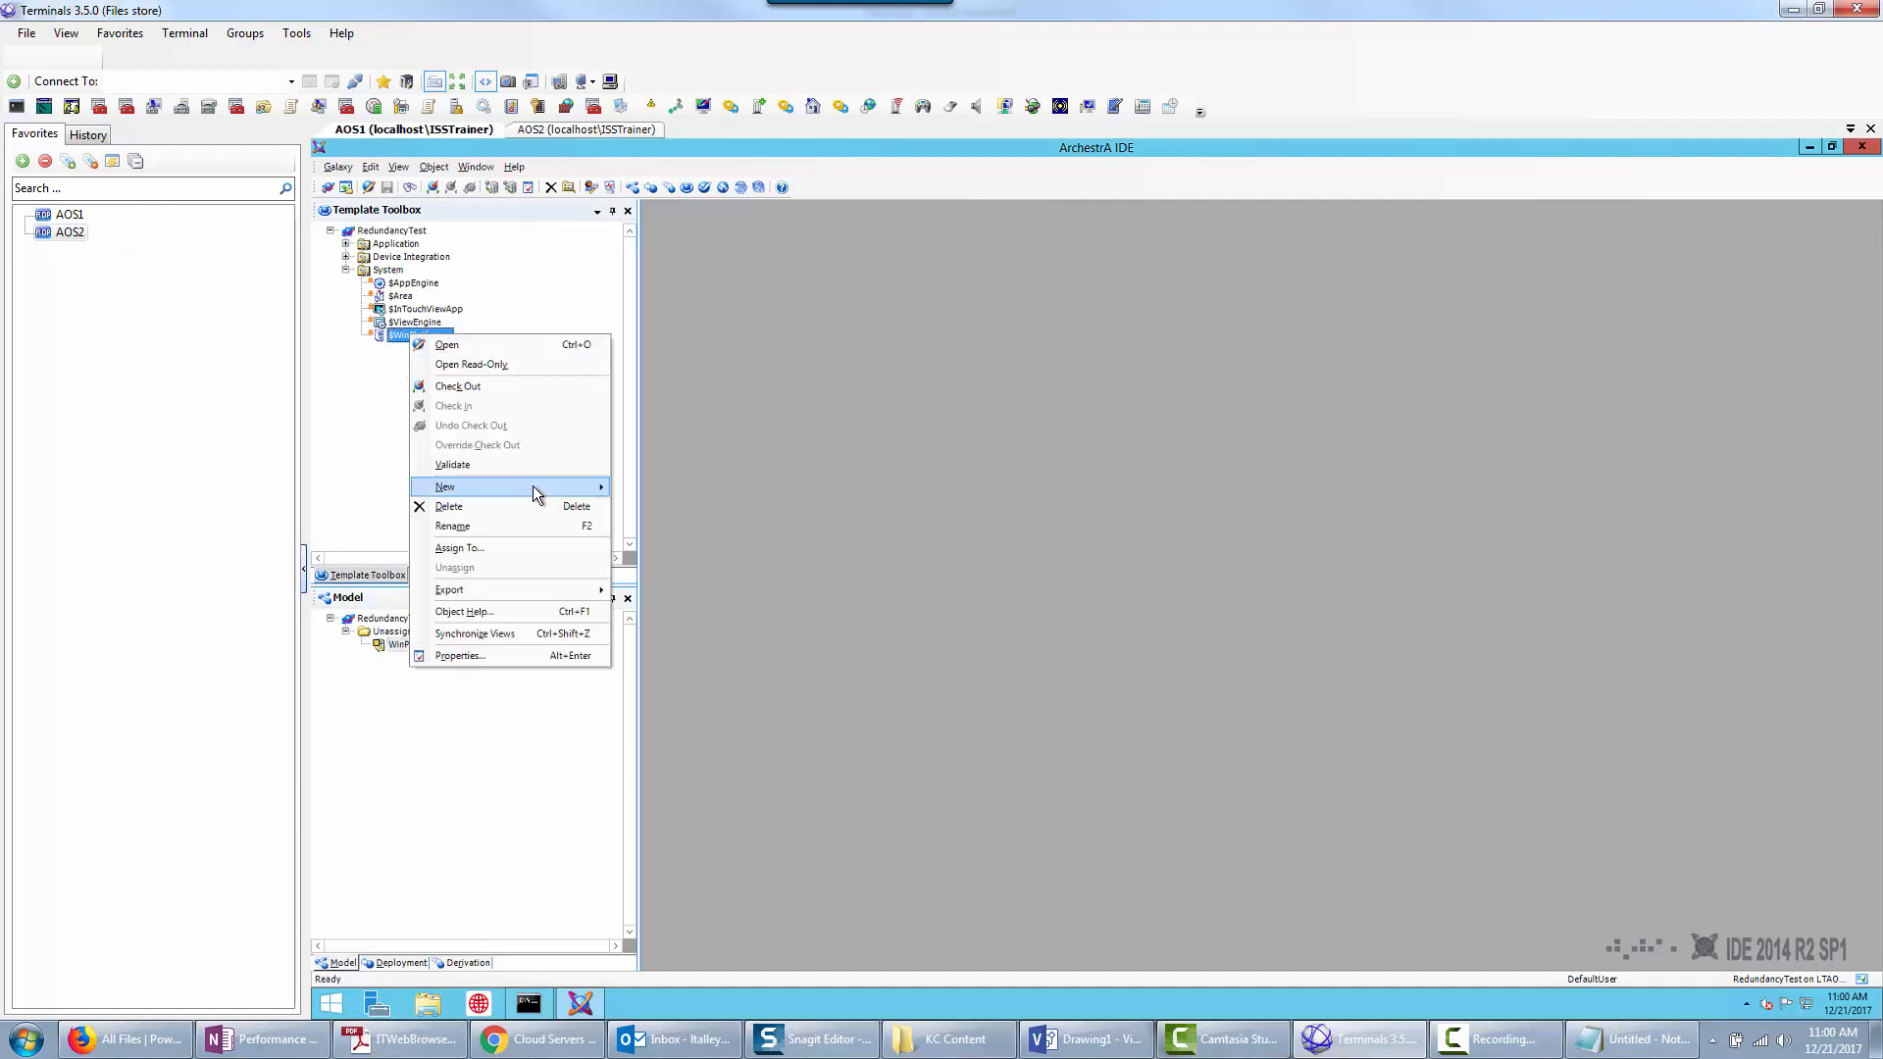
pyautogui.moveTo(533, 488)
pyautogui.click(651, 489)
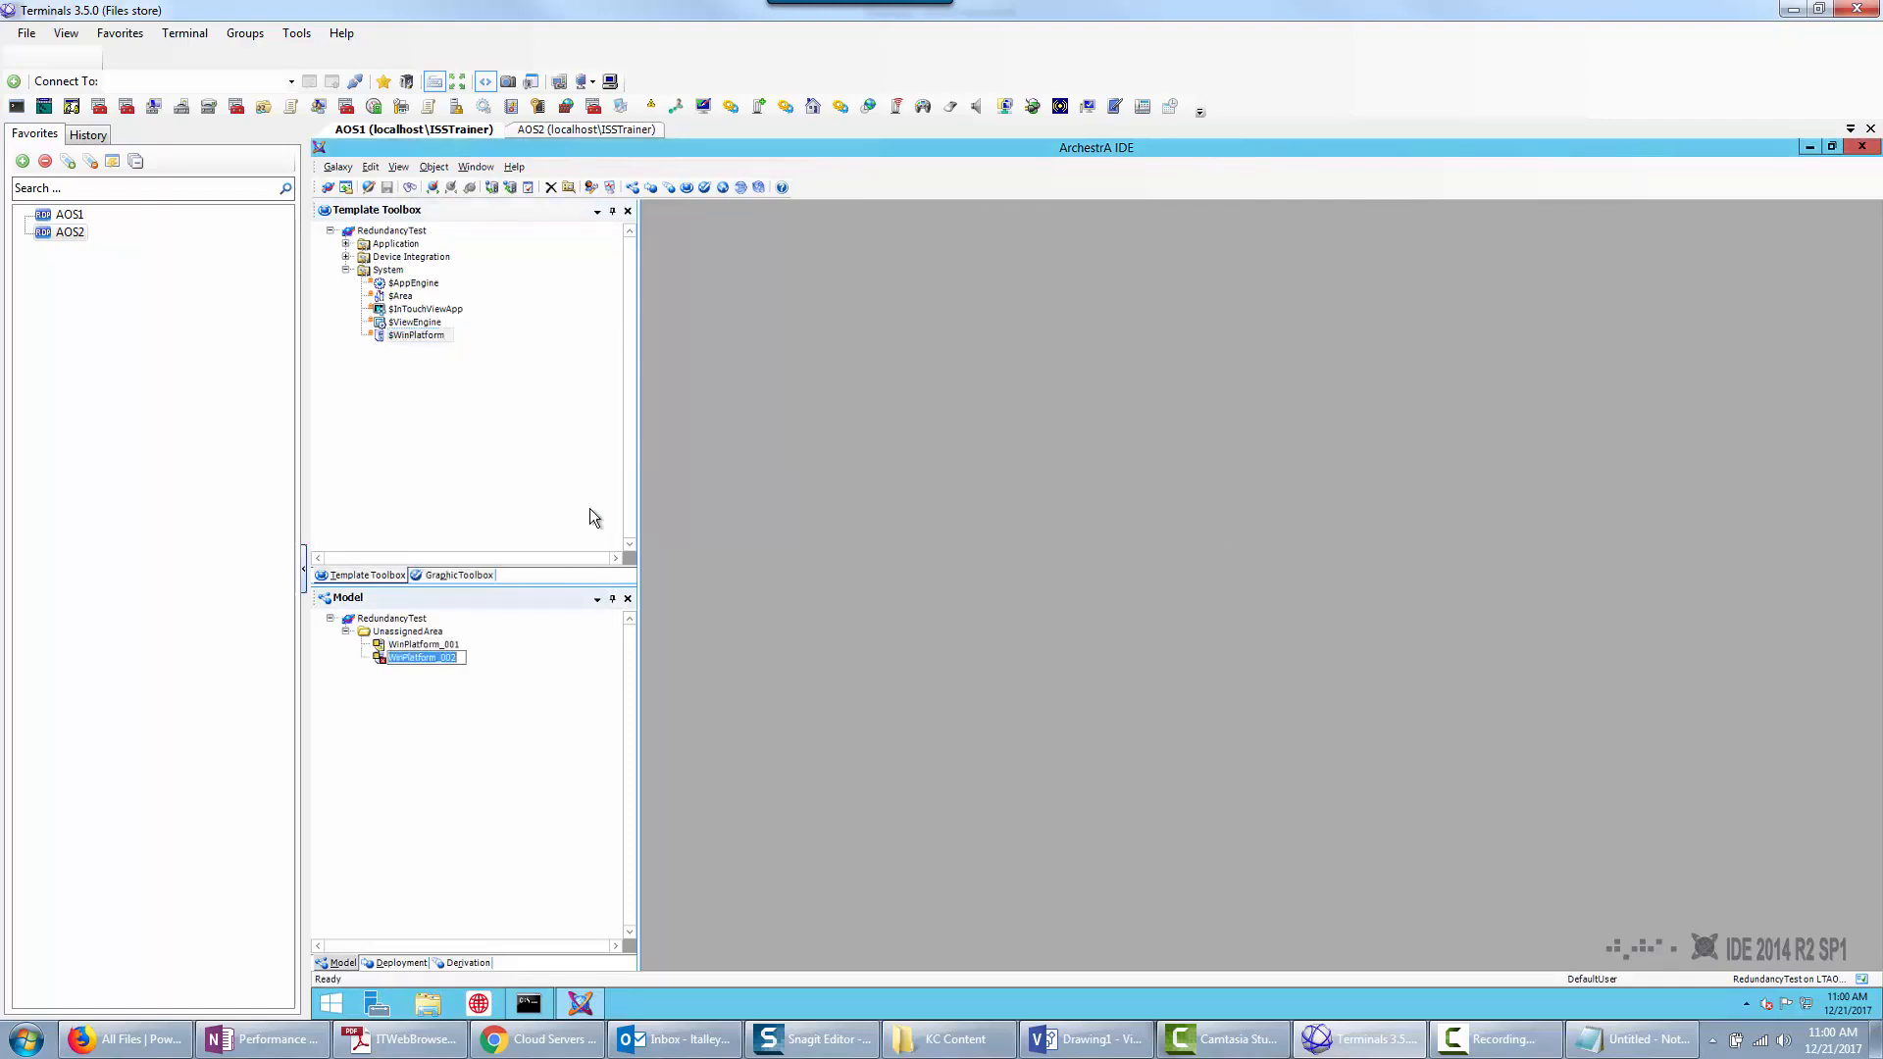
# Set network and redundancy message IP addresses to 192.168.3.2 and 192.168.4.31 on WinPlatform_001, 192.168.3.41 and 192.168.4.2 on WinPlatform_002, and close the editor.
pyautogui.click(435, 648)
pyautogui.click(424, 657)
pyautogui.doubleClick(424, 645)
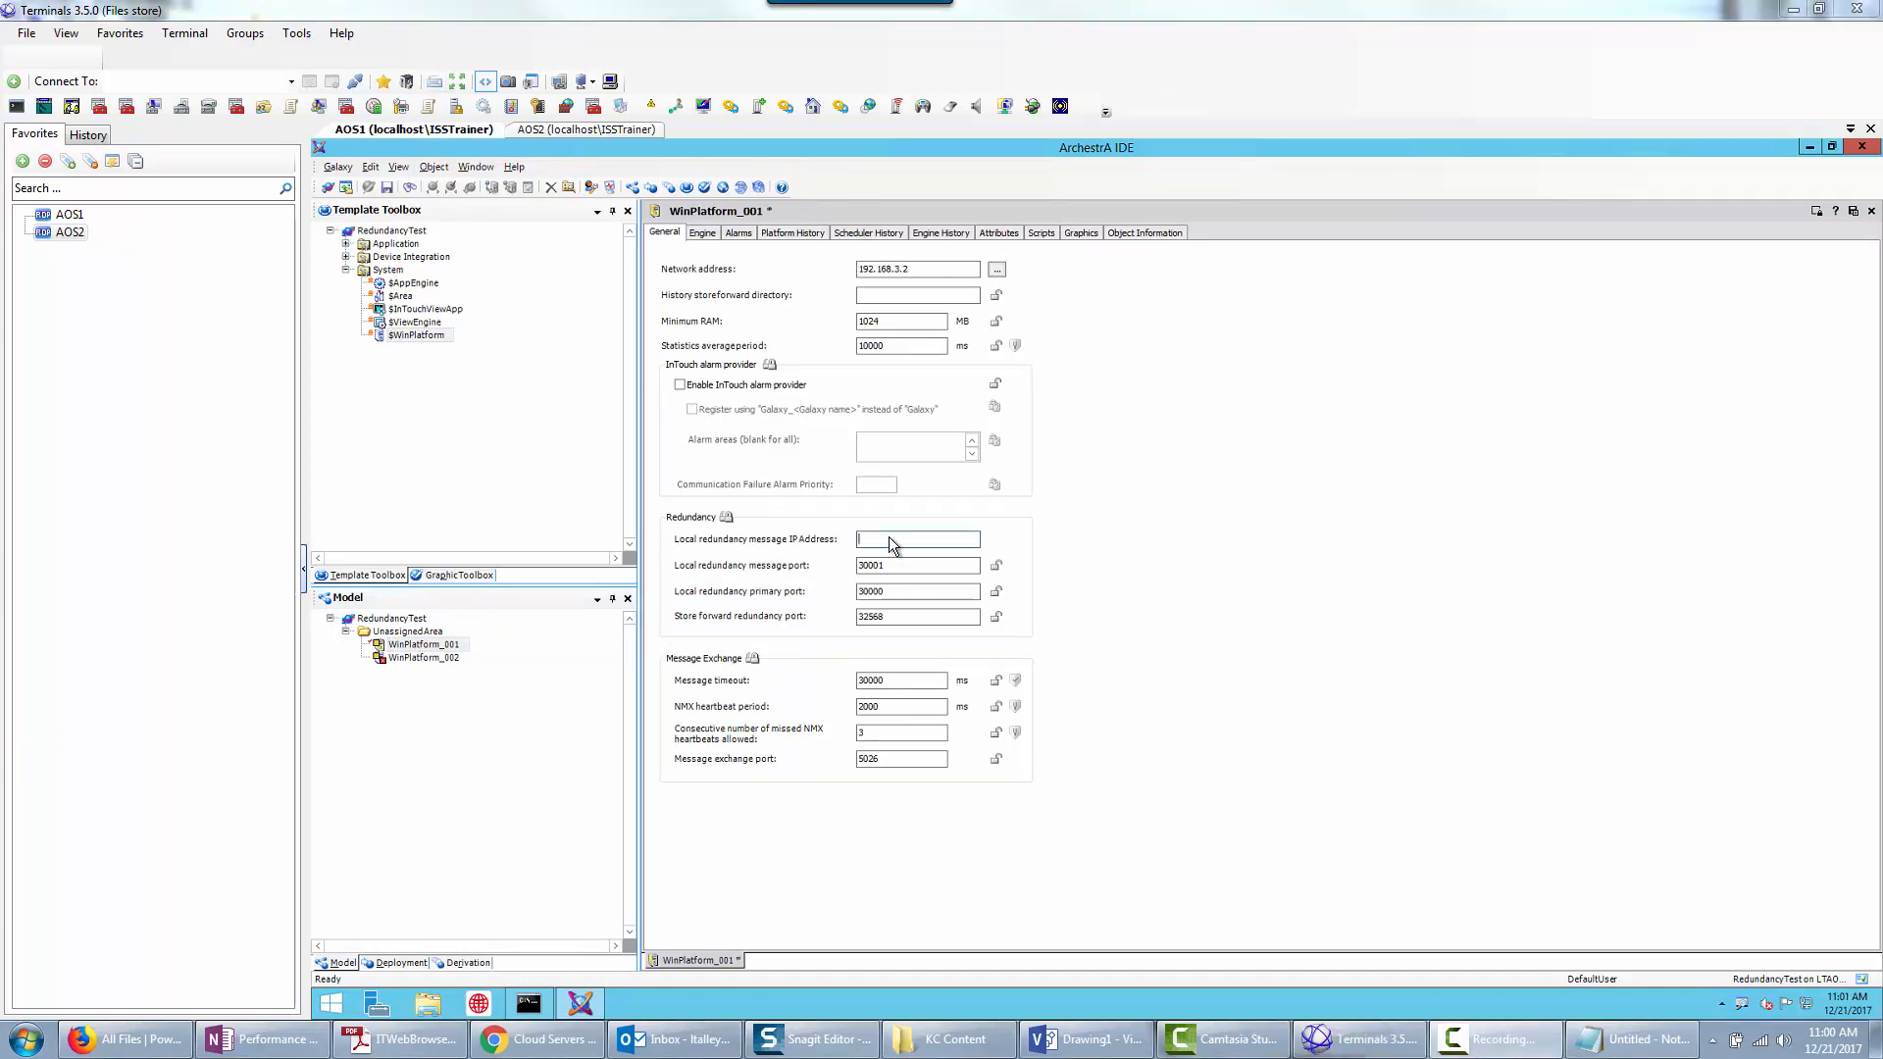
pyautogui.click(889, 541)
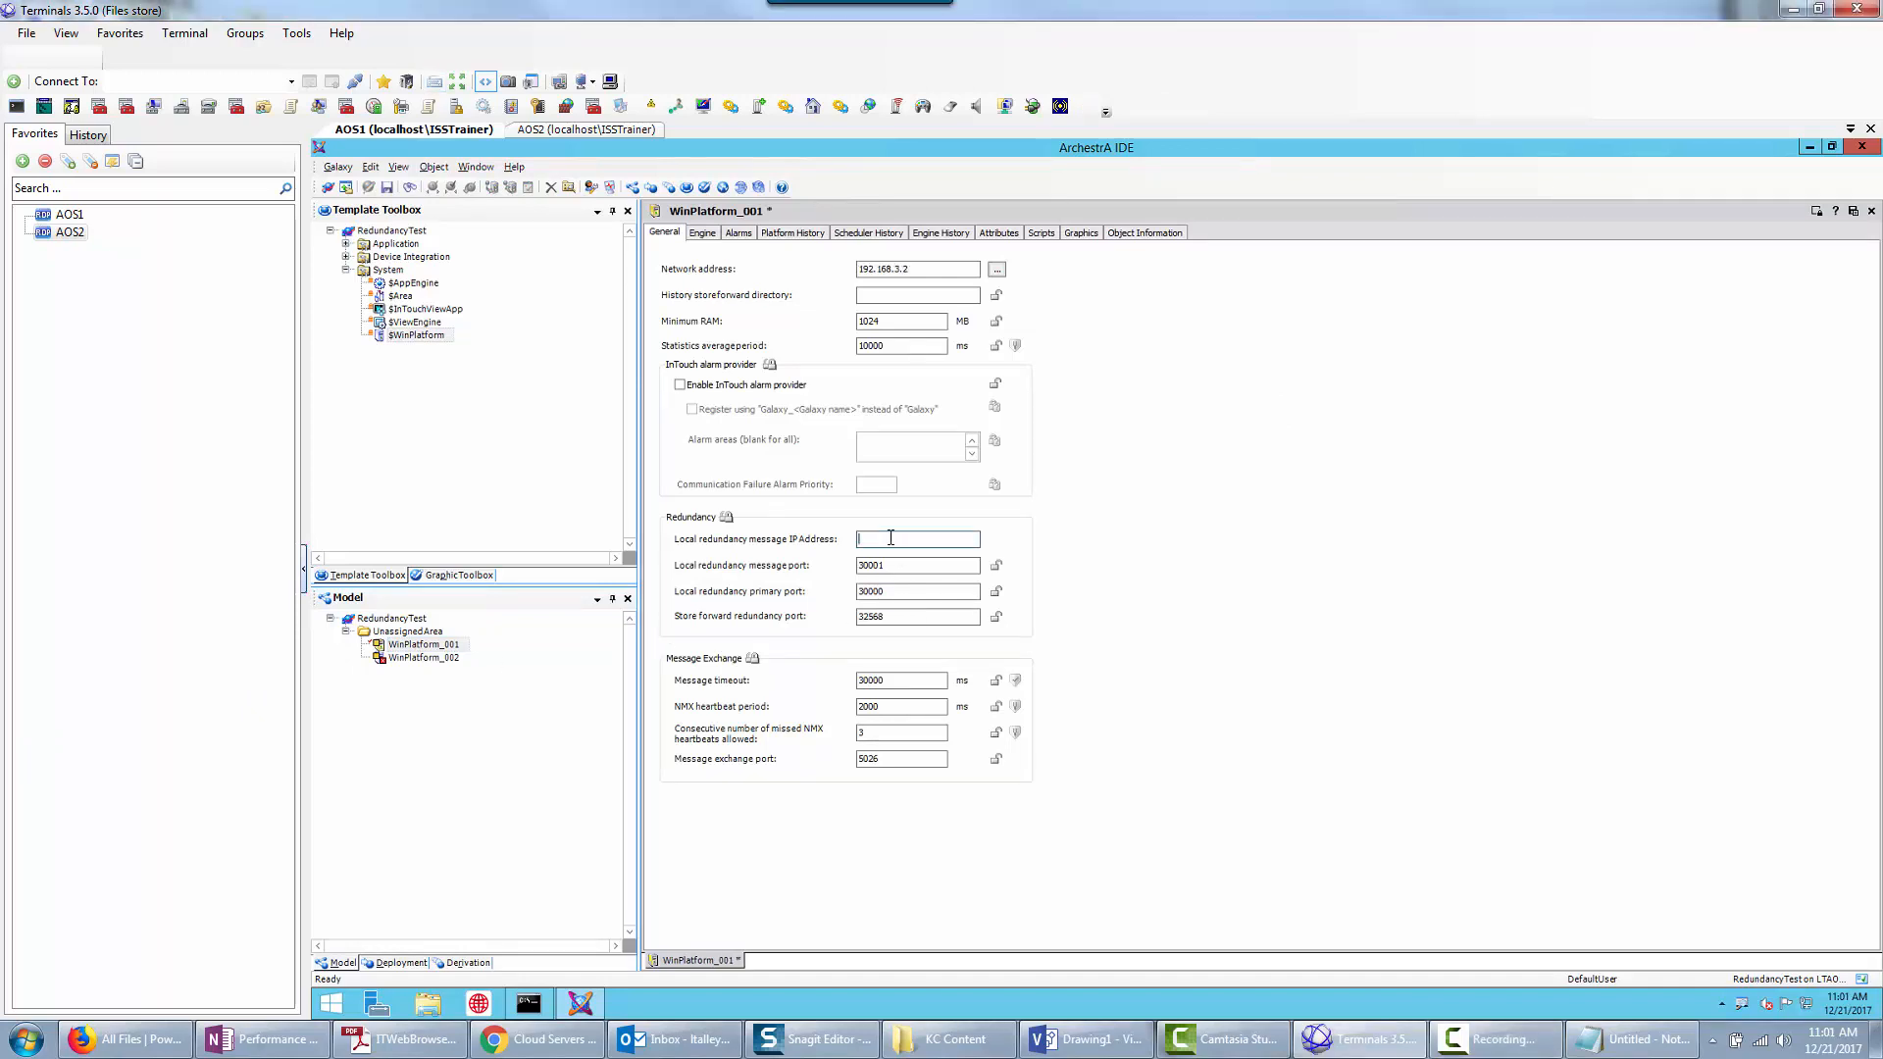
pyautogui.write('192.168.4.31')
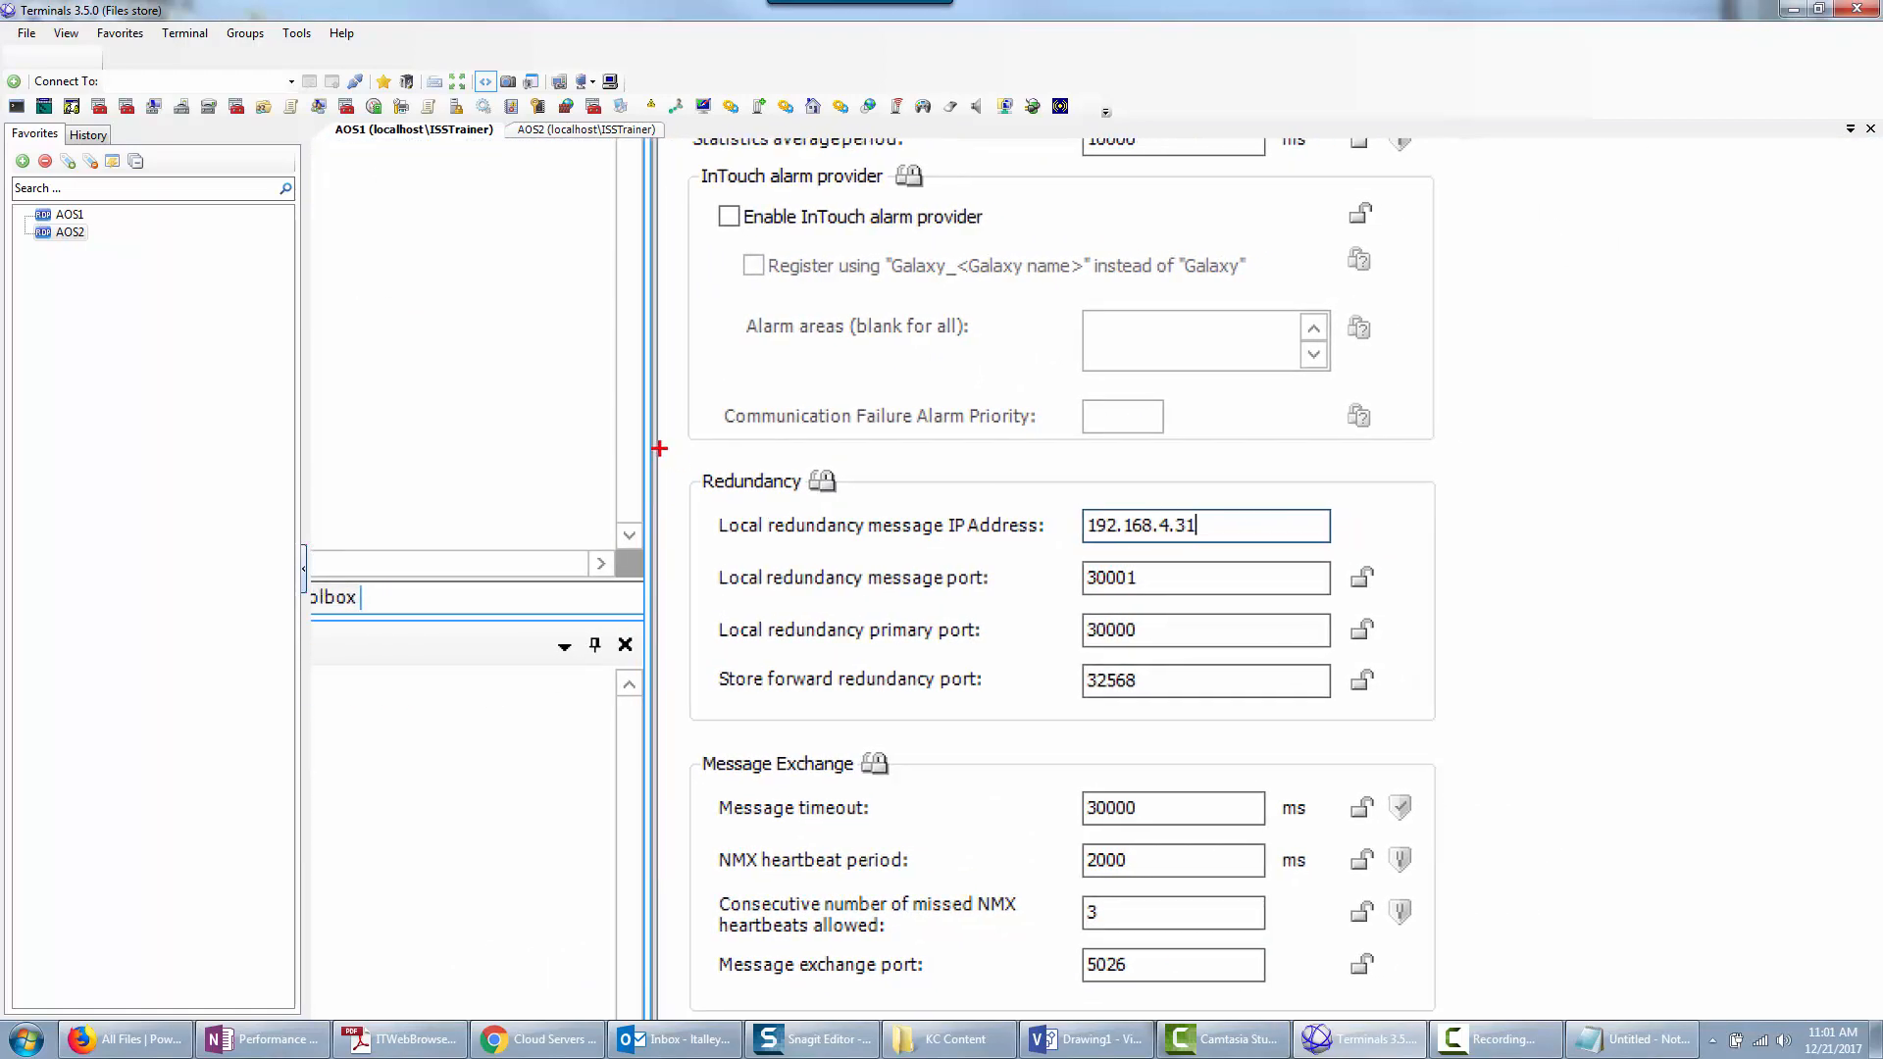
pyautogui.moveTo(680, 447)
pyautogui.mouseDown()
pyautogui.moveTo(1207, 786)
pyautogui.moveTo(1732, 769)
pyautogui.moveTo(1753, 635)
pyautogui.mouseUp()
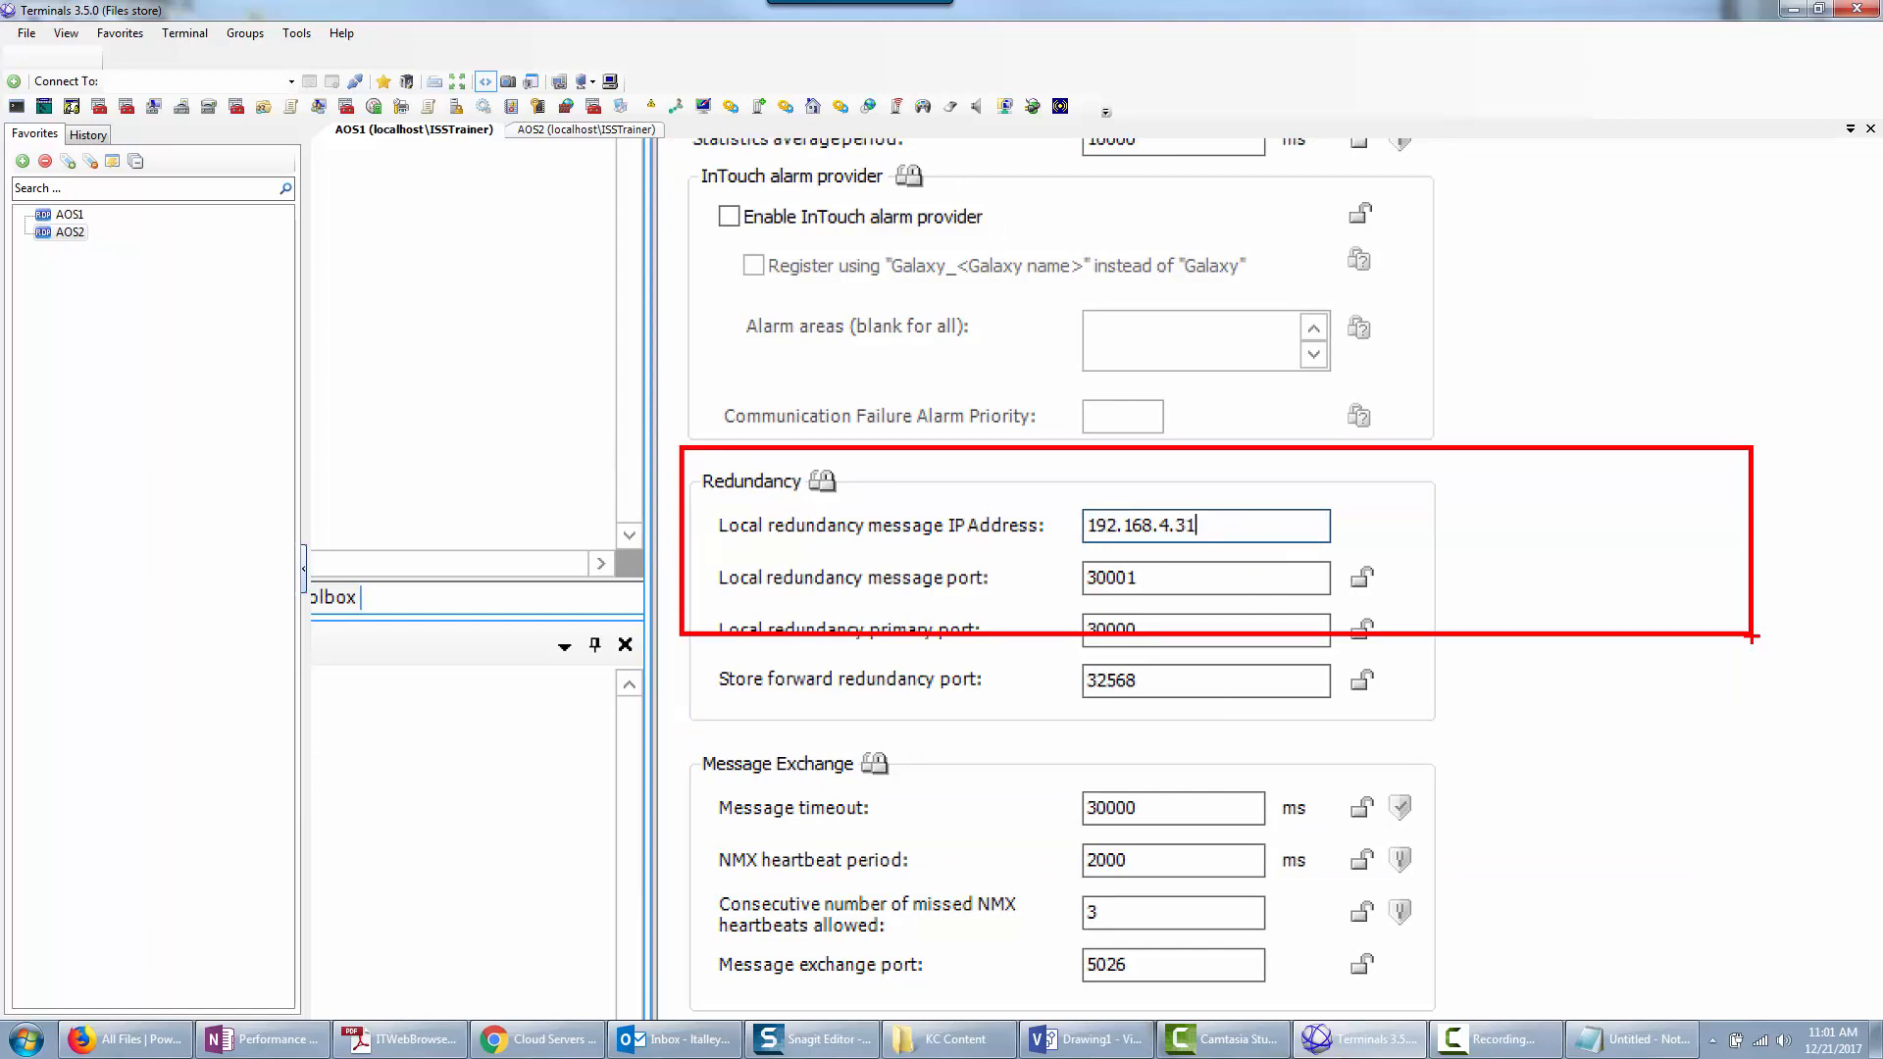
pyautogui.press('Escape')
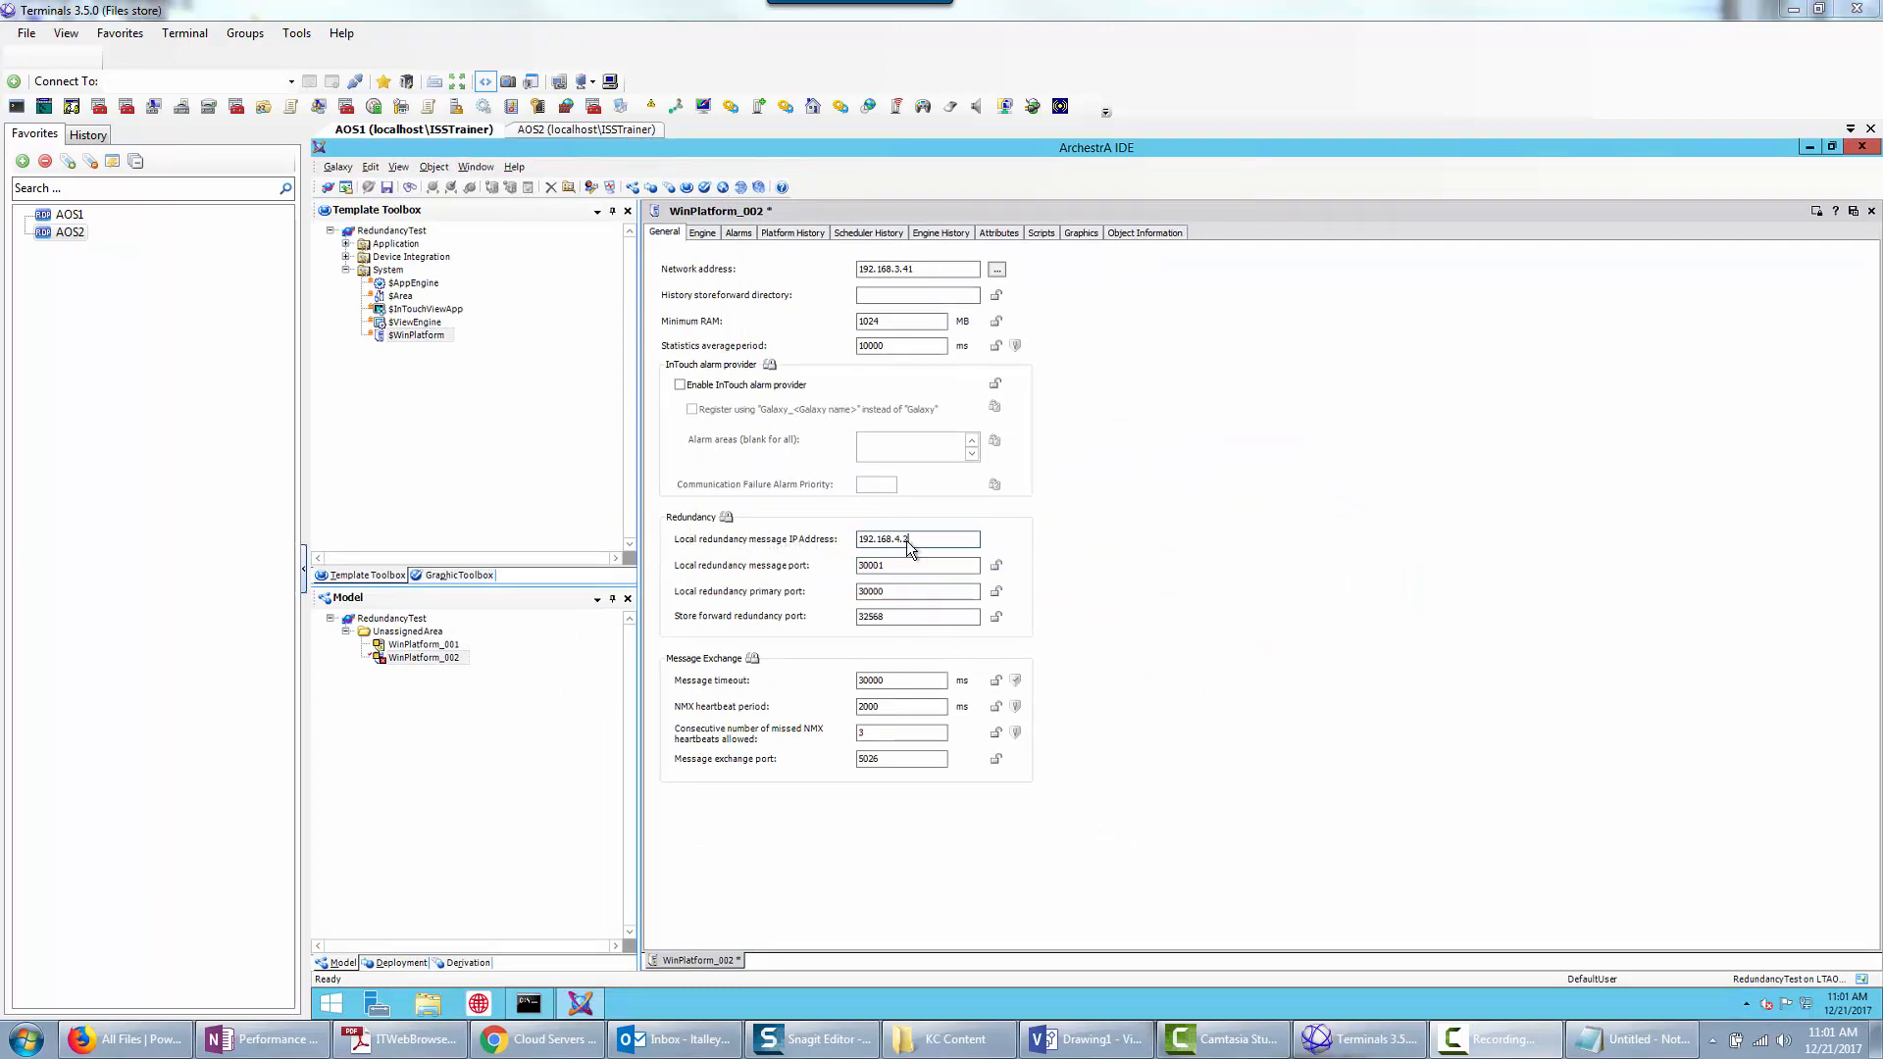
pyautogui.click(1872, 211)
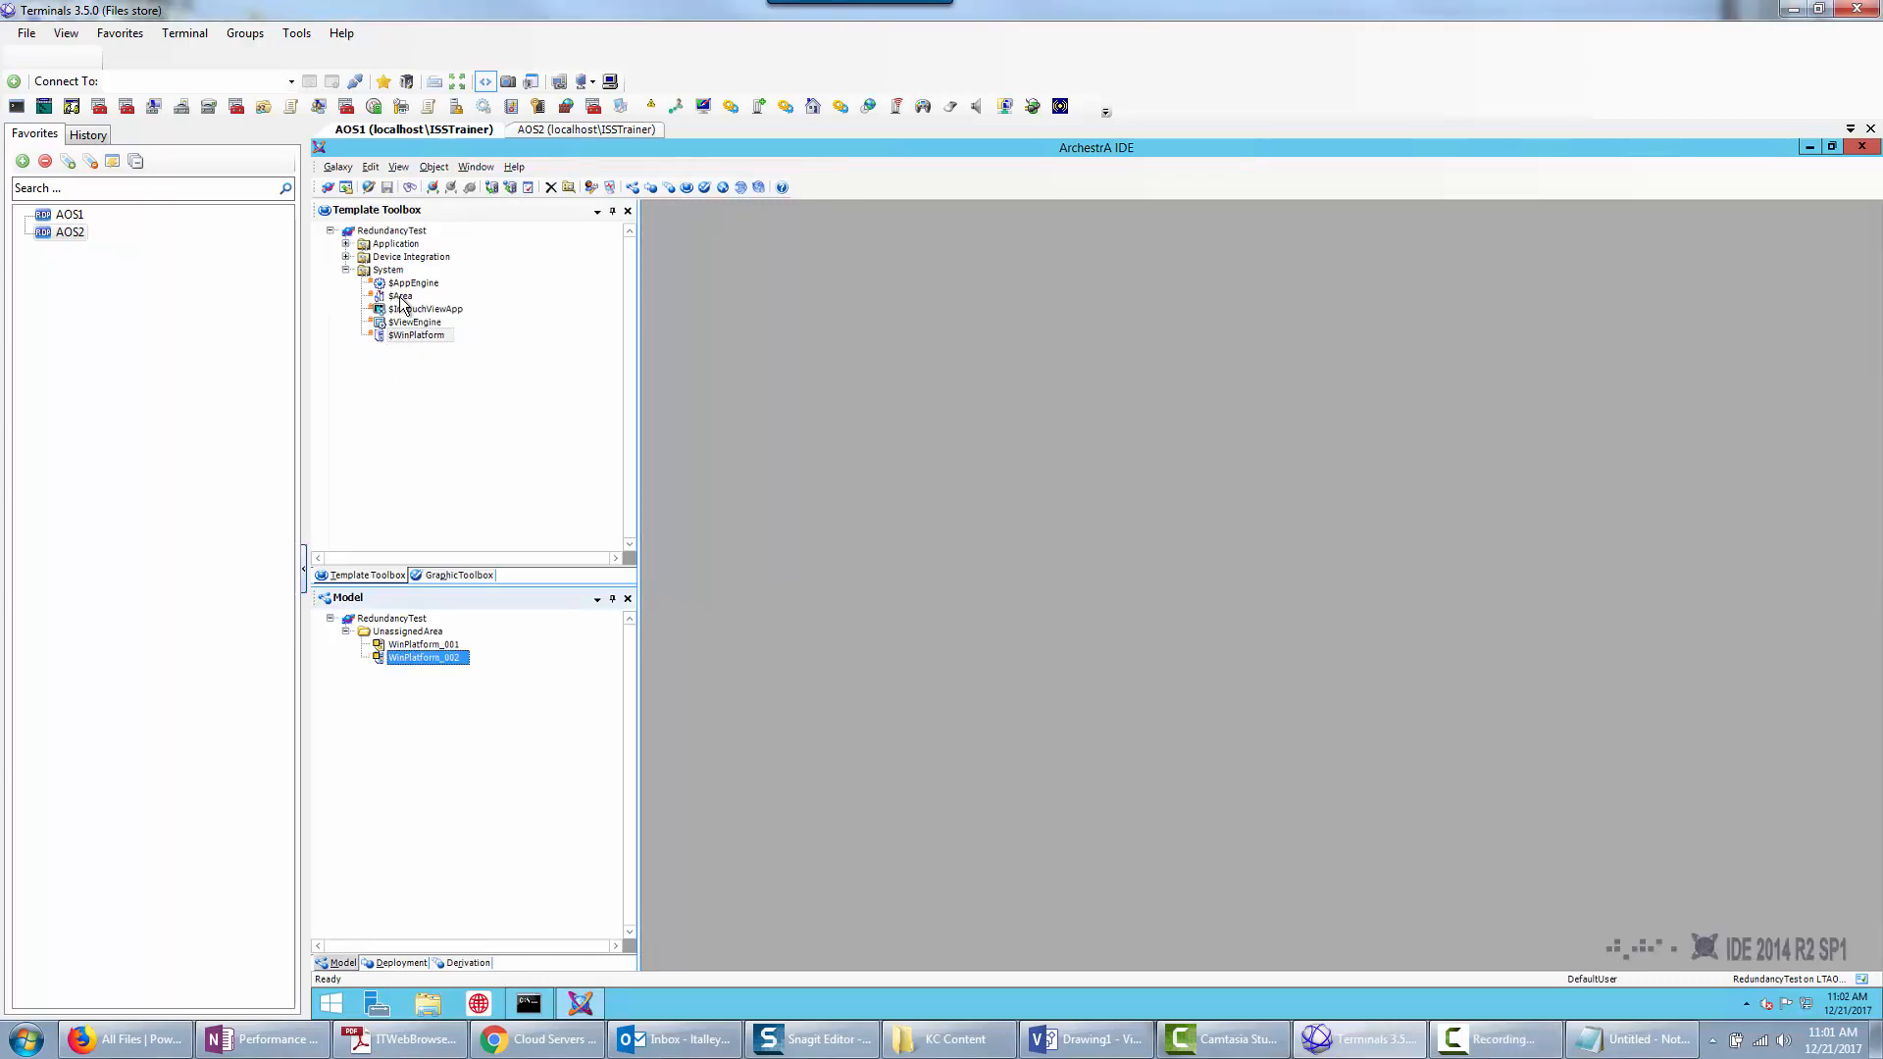
# Create an instance of the $AppEngine template with its default name and enable redundancy on it.
pyautogui.rightClick(400, 285)
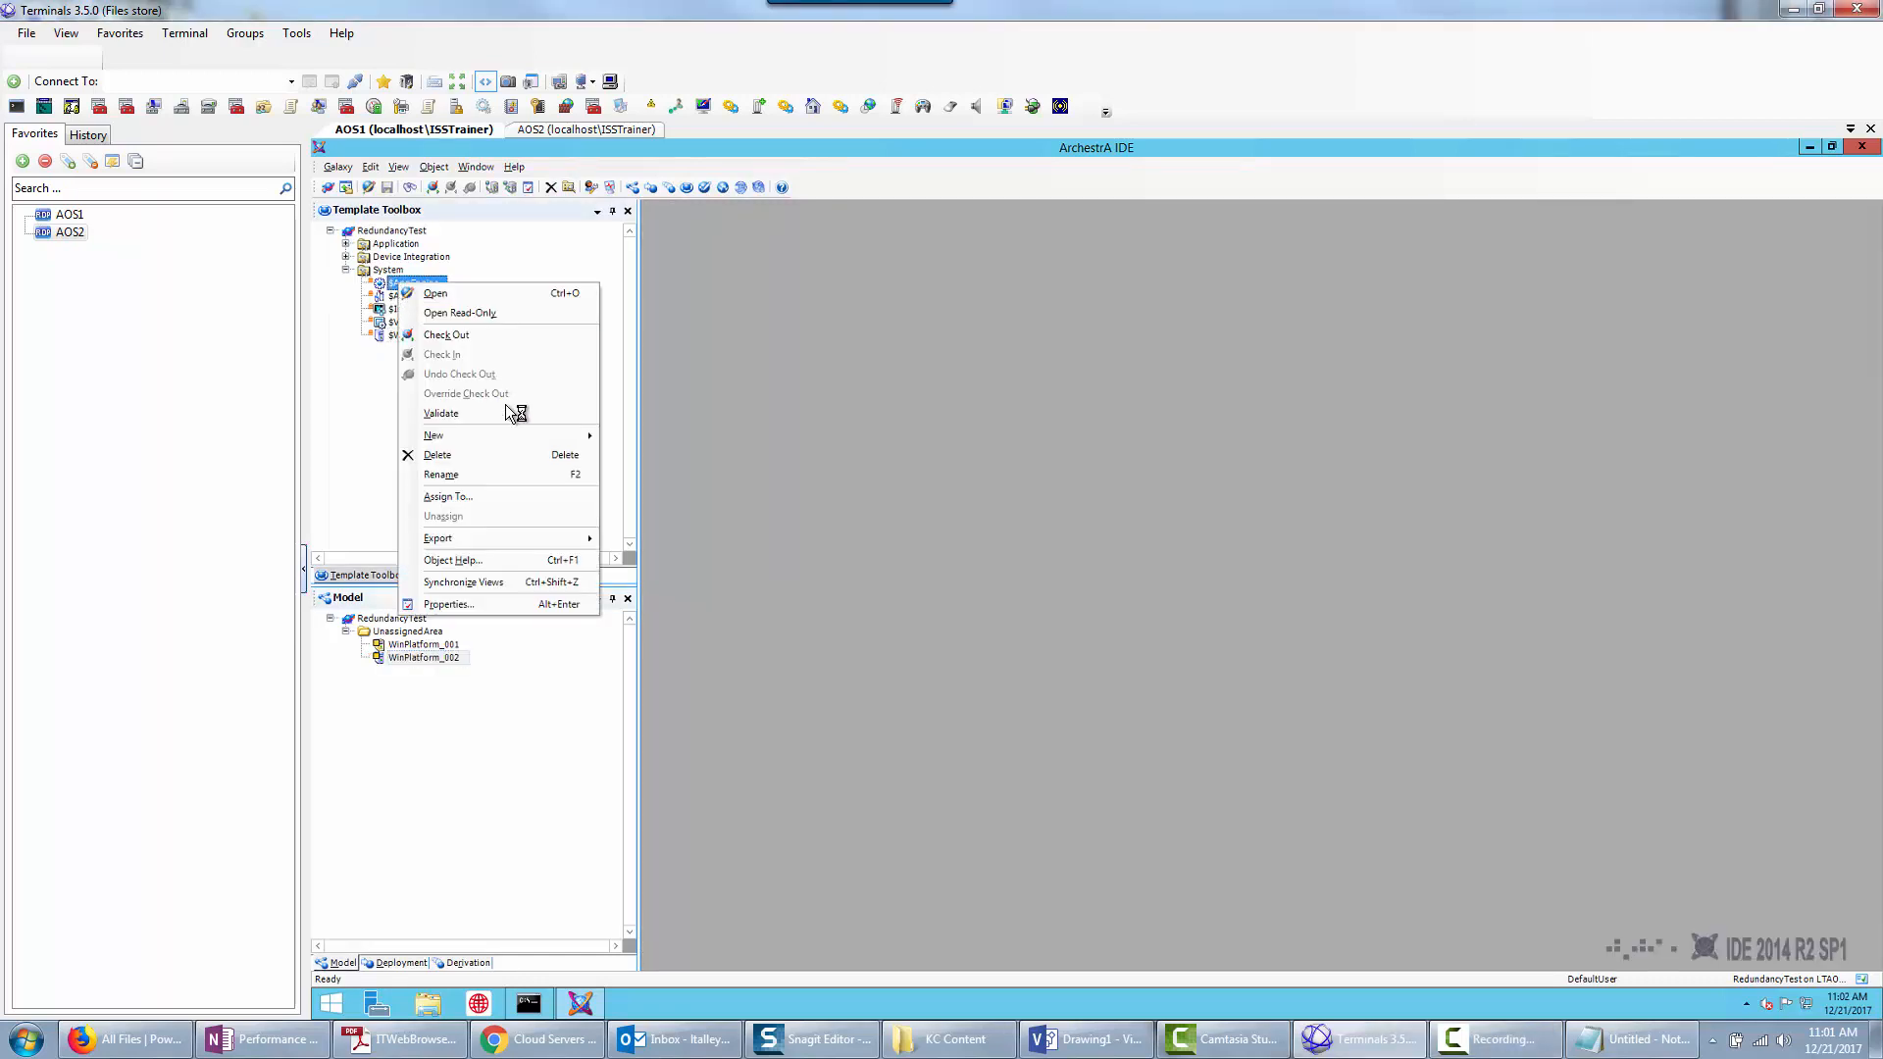
pyautogui.moveTo(510, 435)
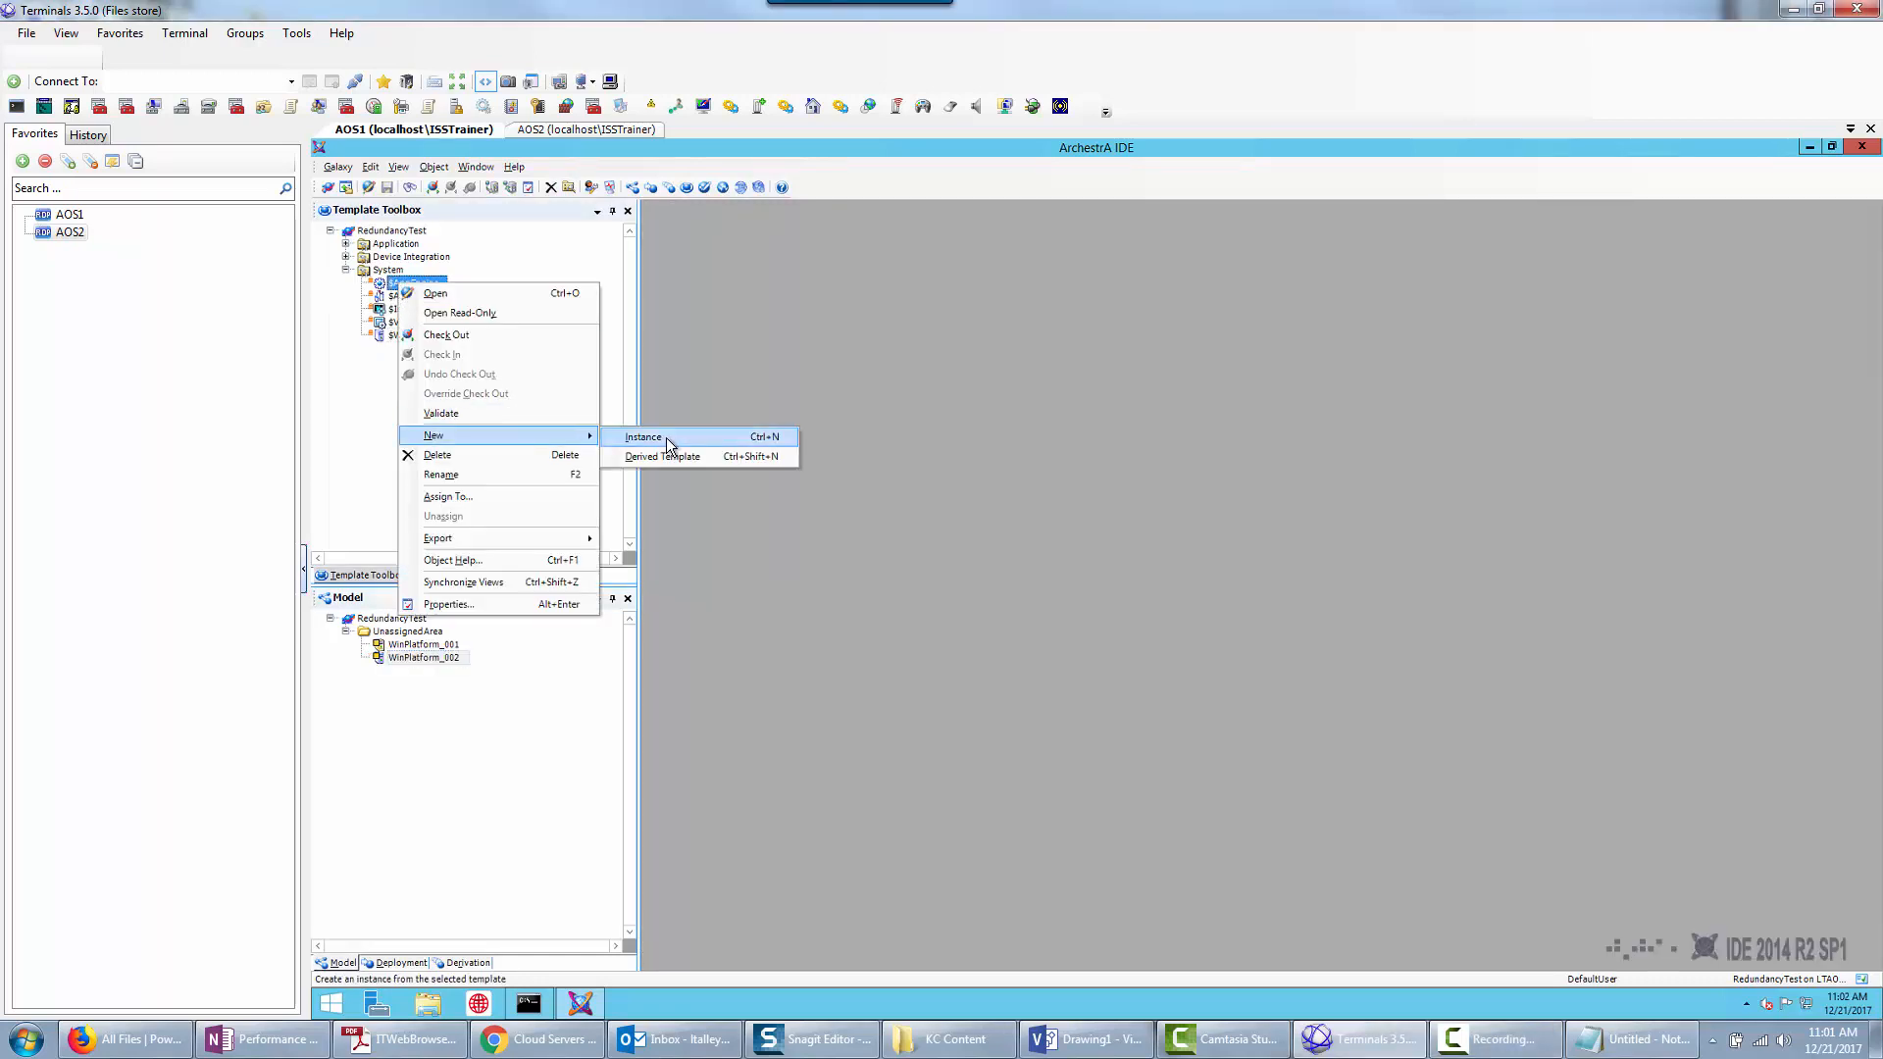
pyautogui.click(667, 438)
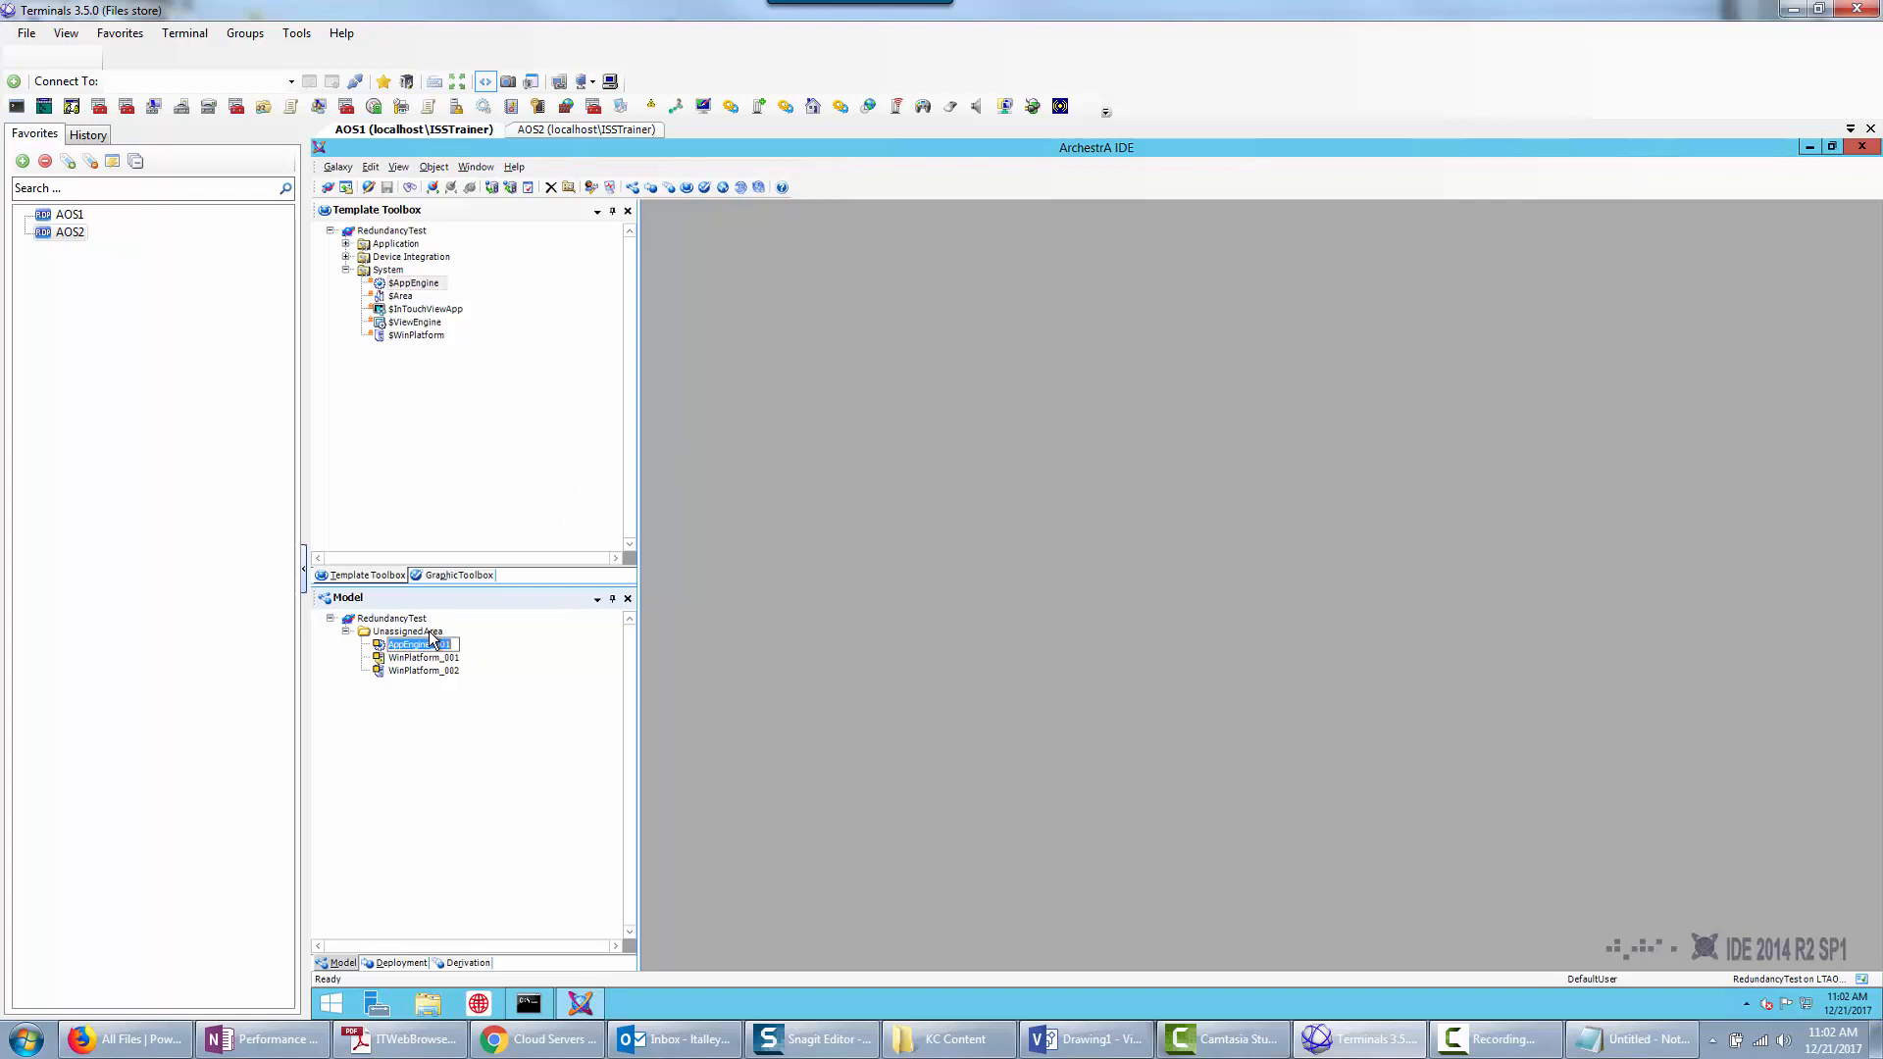
pyautogui.press('Return')
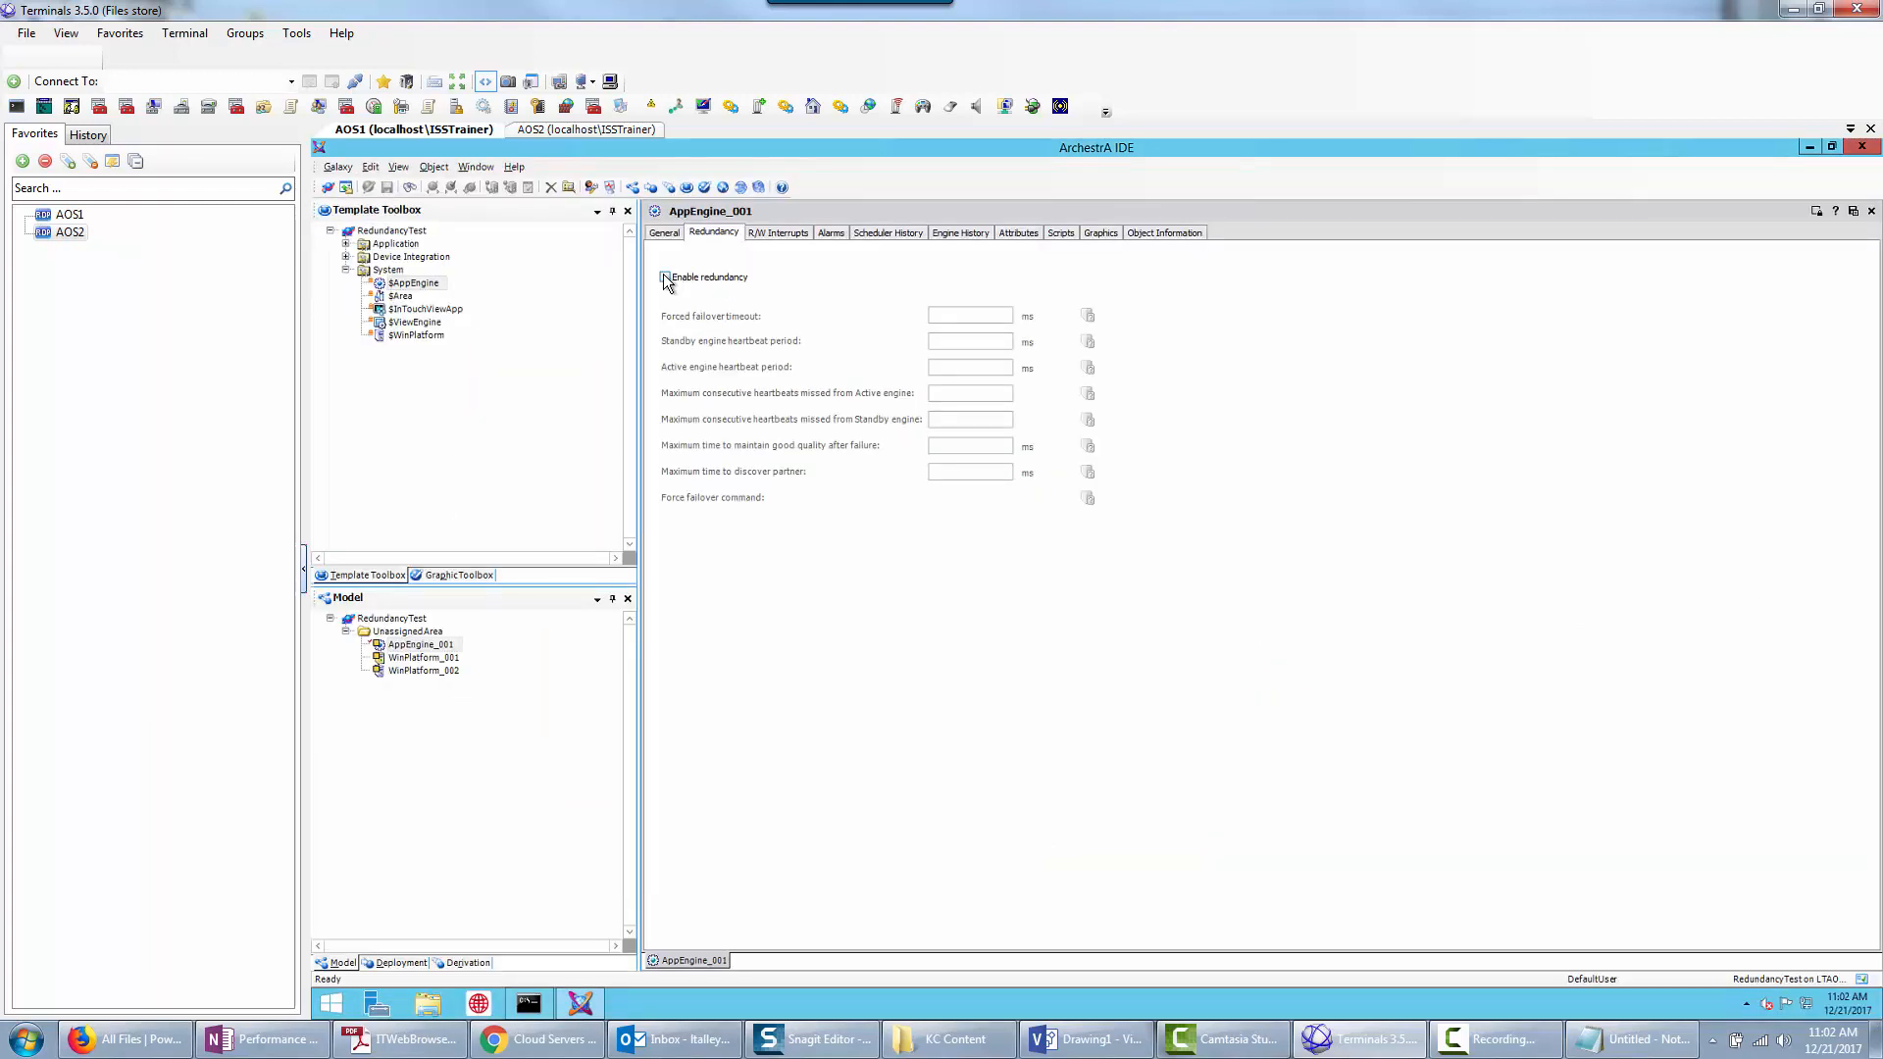
pyautogui.click(666, 278)
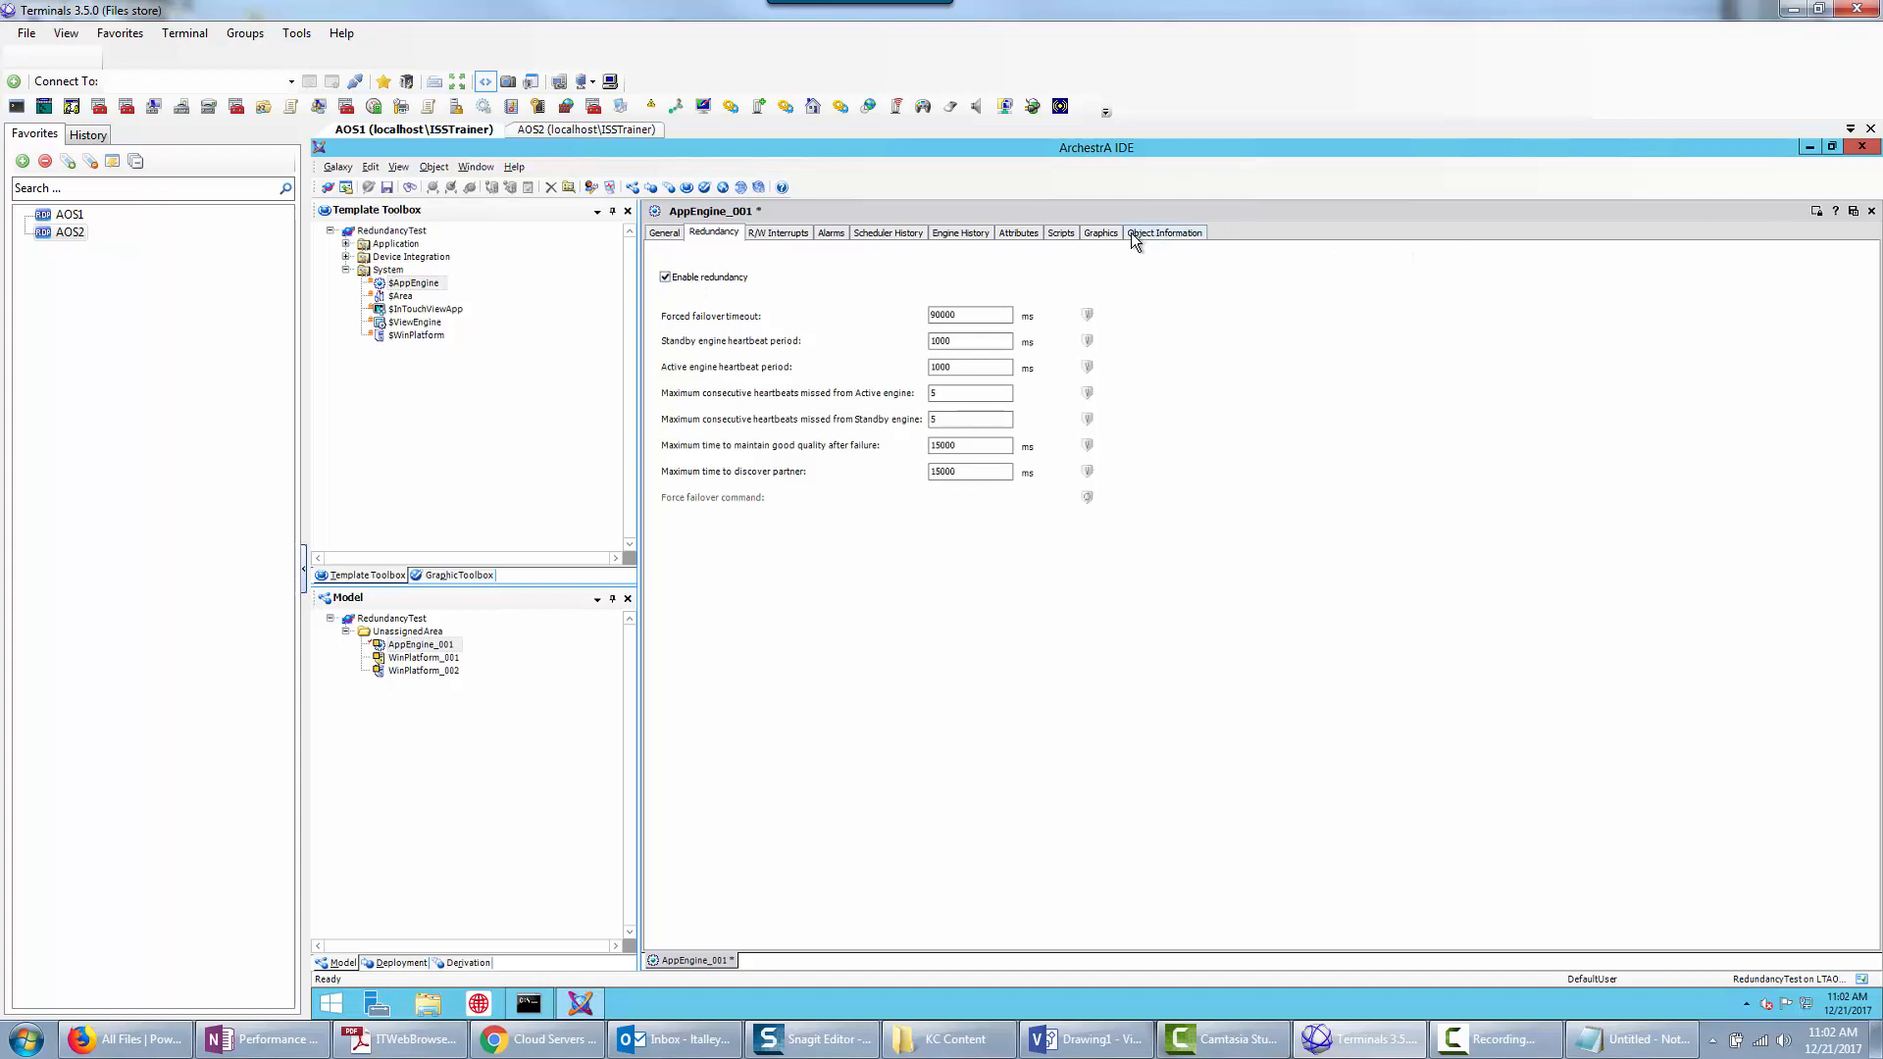
# Add a local graphic named Overview to AppEngine_001 and open it in a maximized graphic editor.
pyautogui.click(1101, 234)
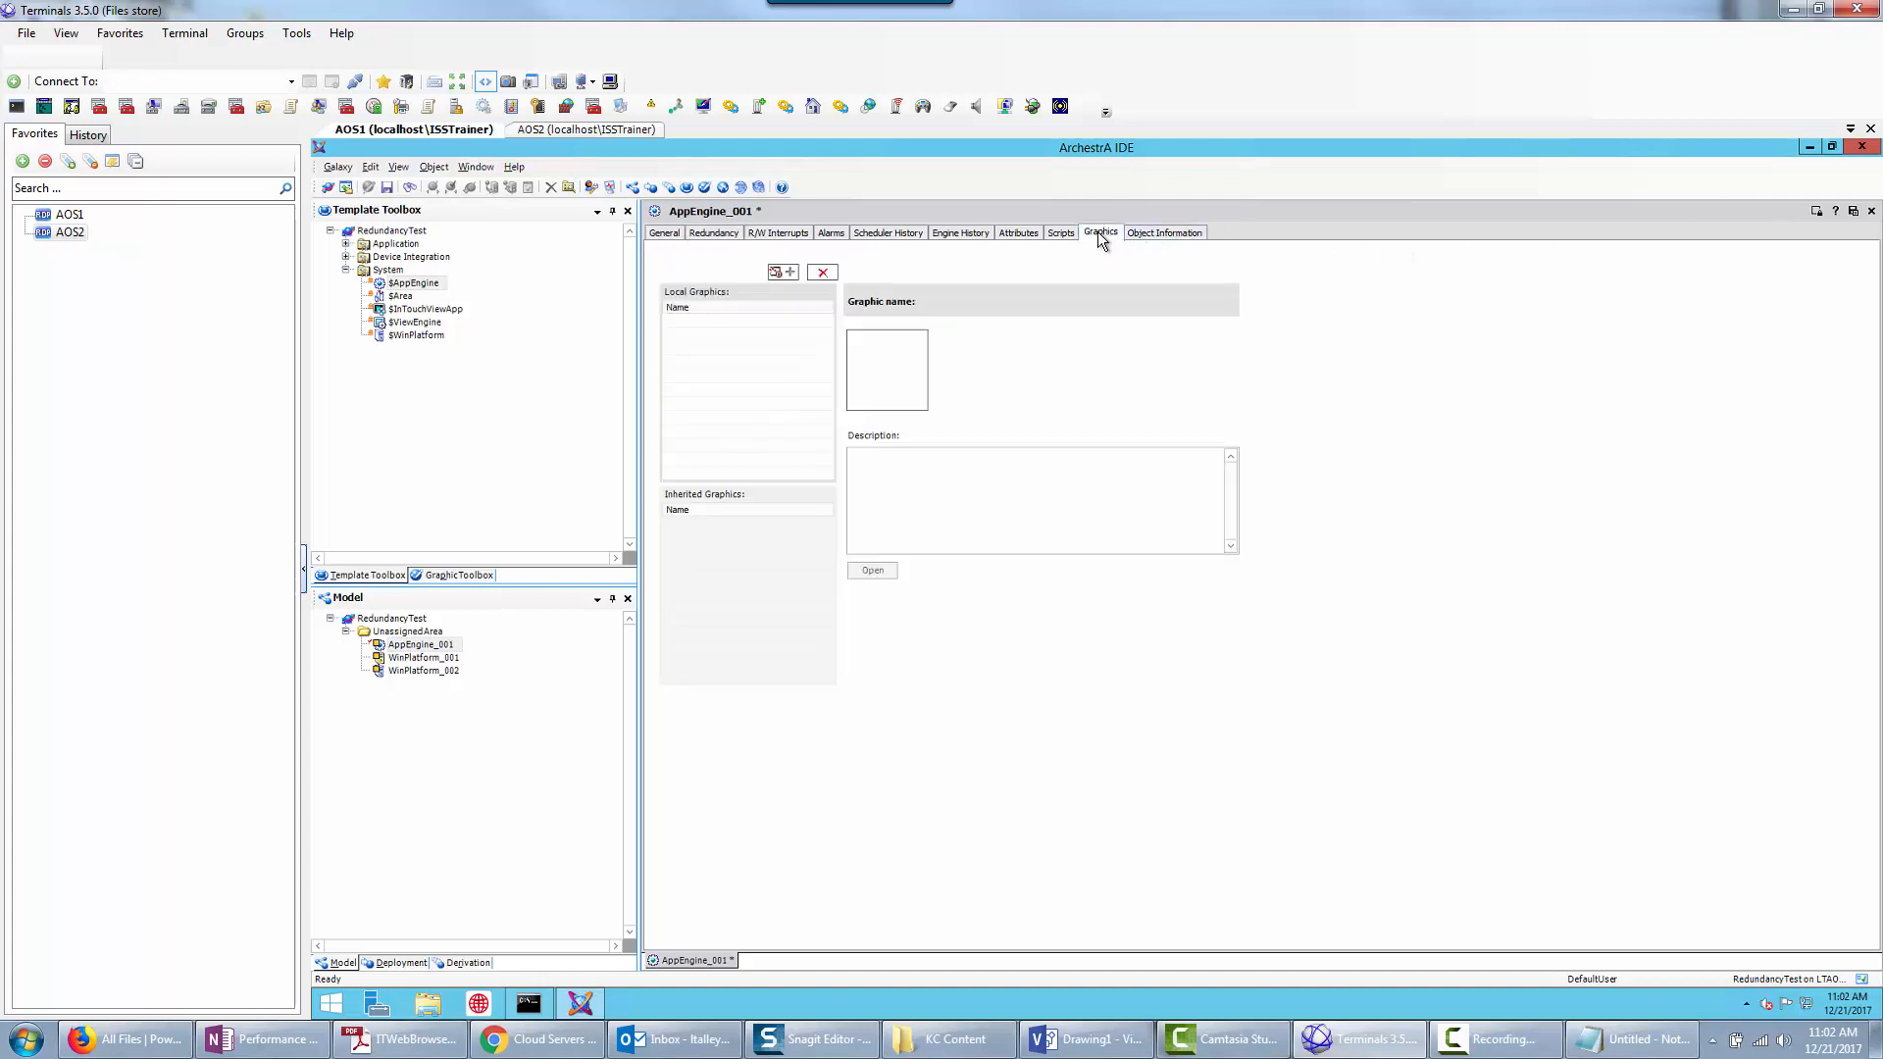
pyautogui.click(782, 274)
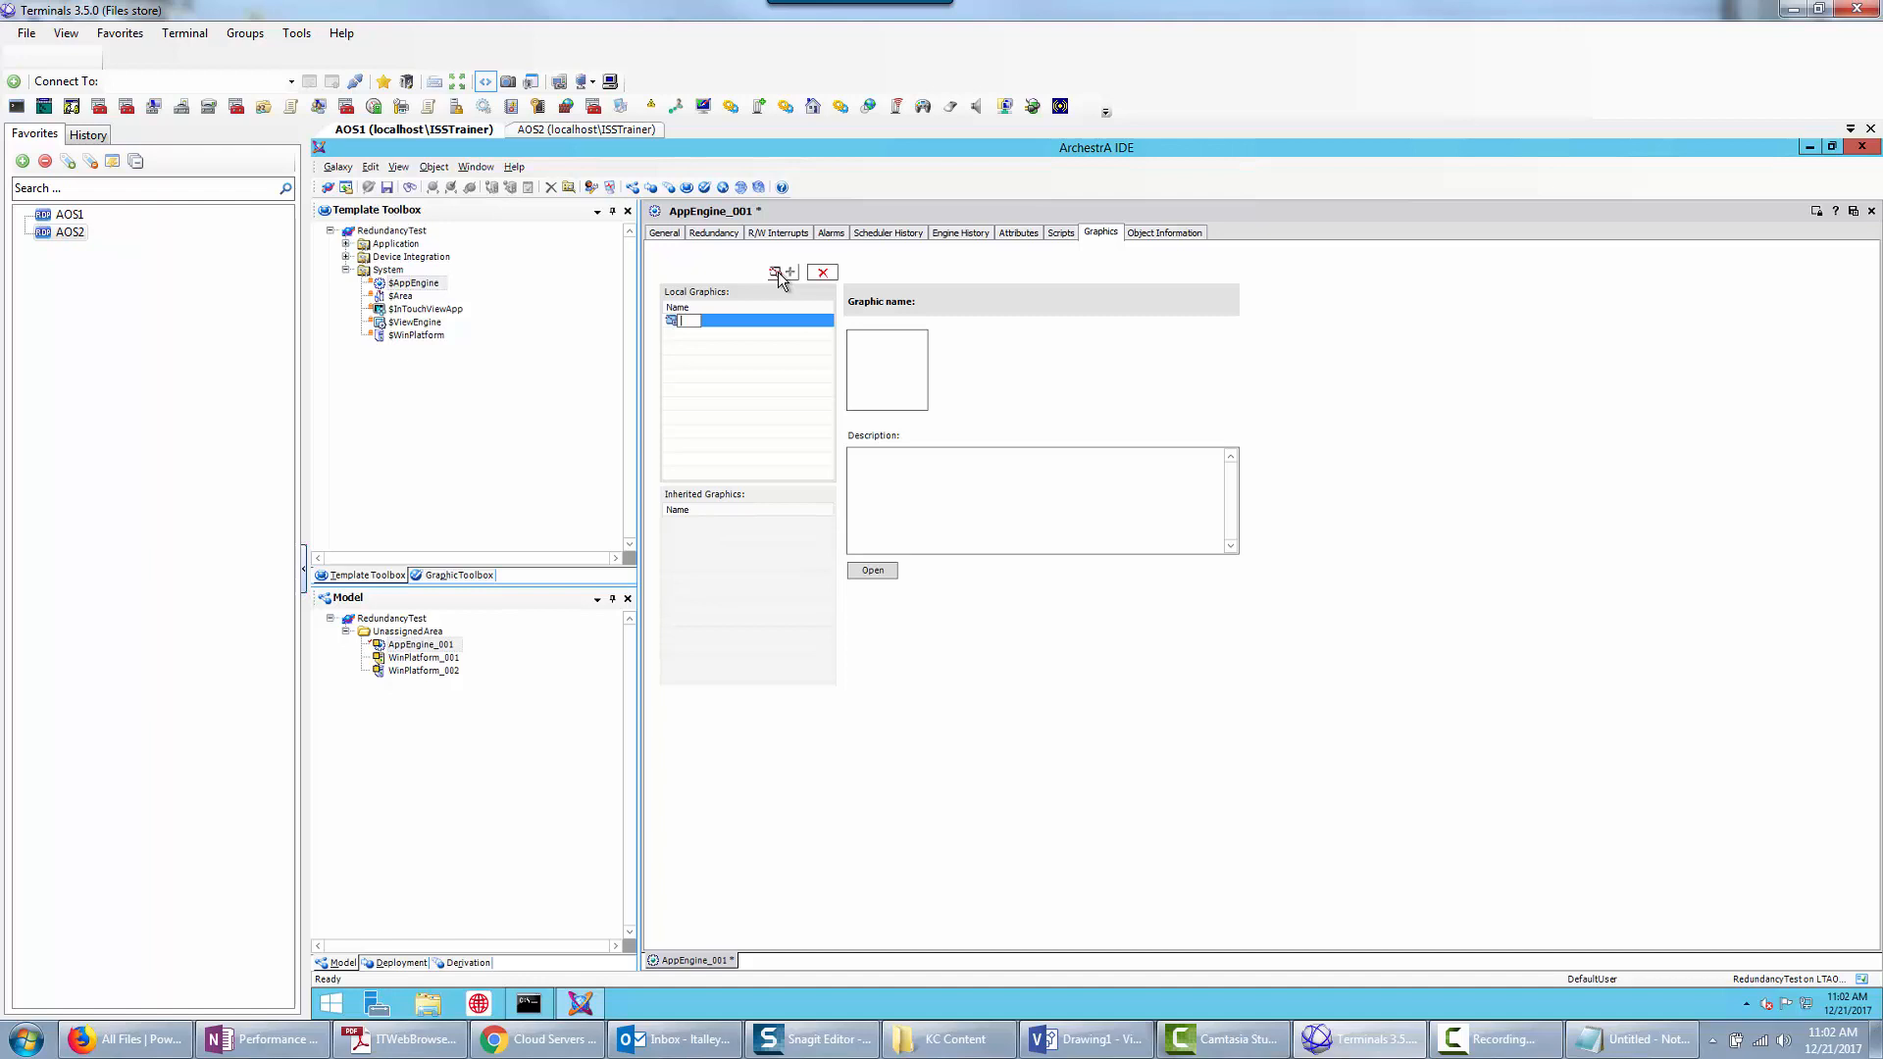
pyautogui.write('Overview')
pyautogui.press('Return')
pyautogui.click(877, 574)
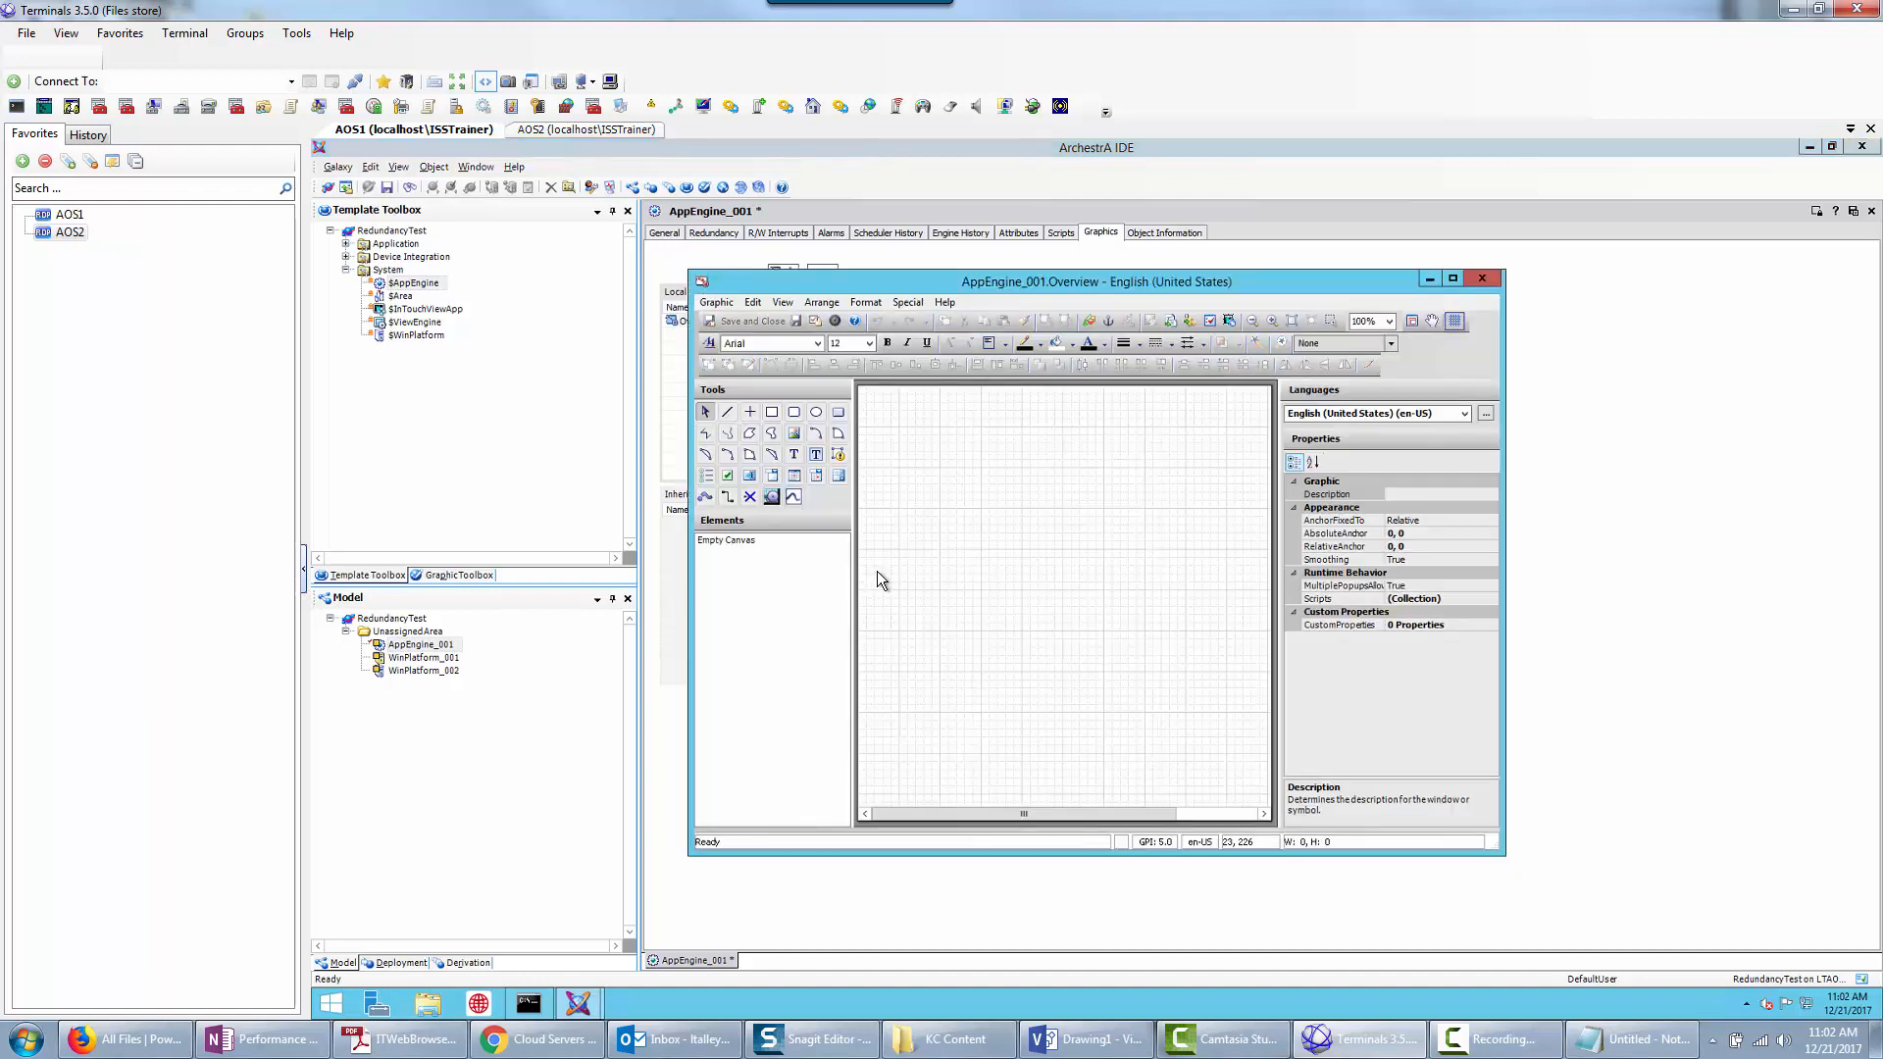
pyautogui.click(1452, 279)
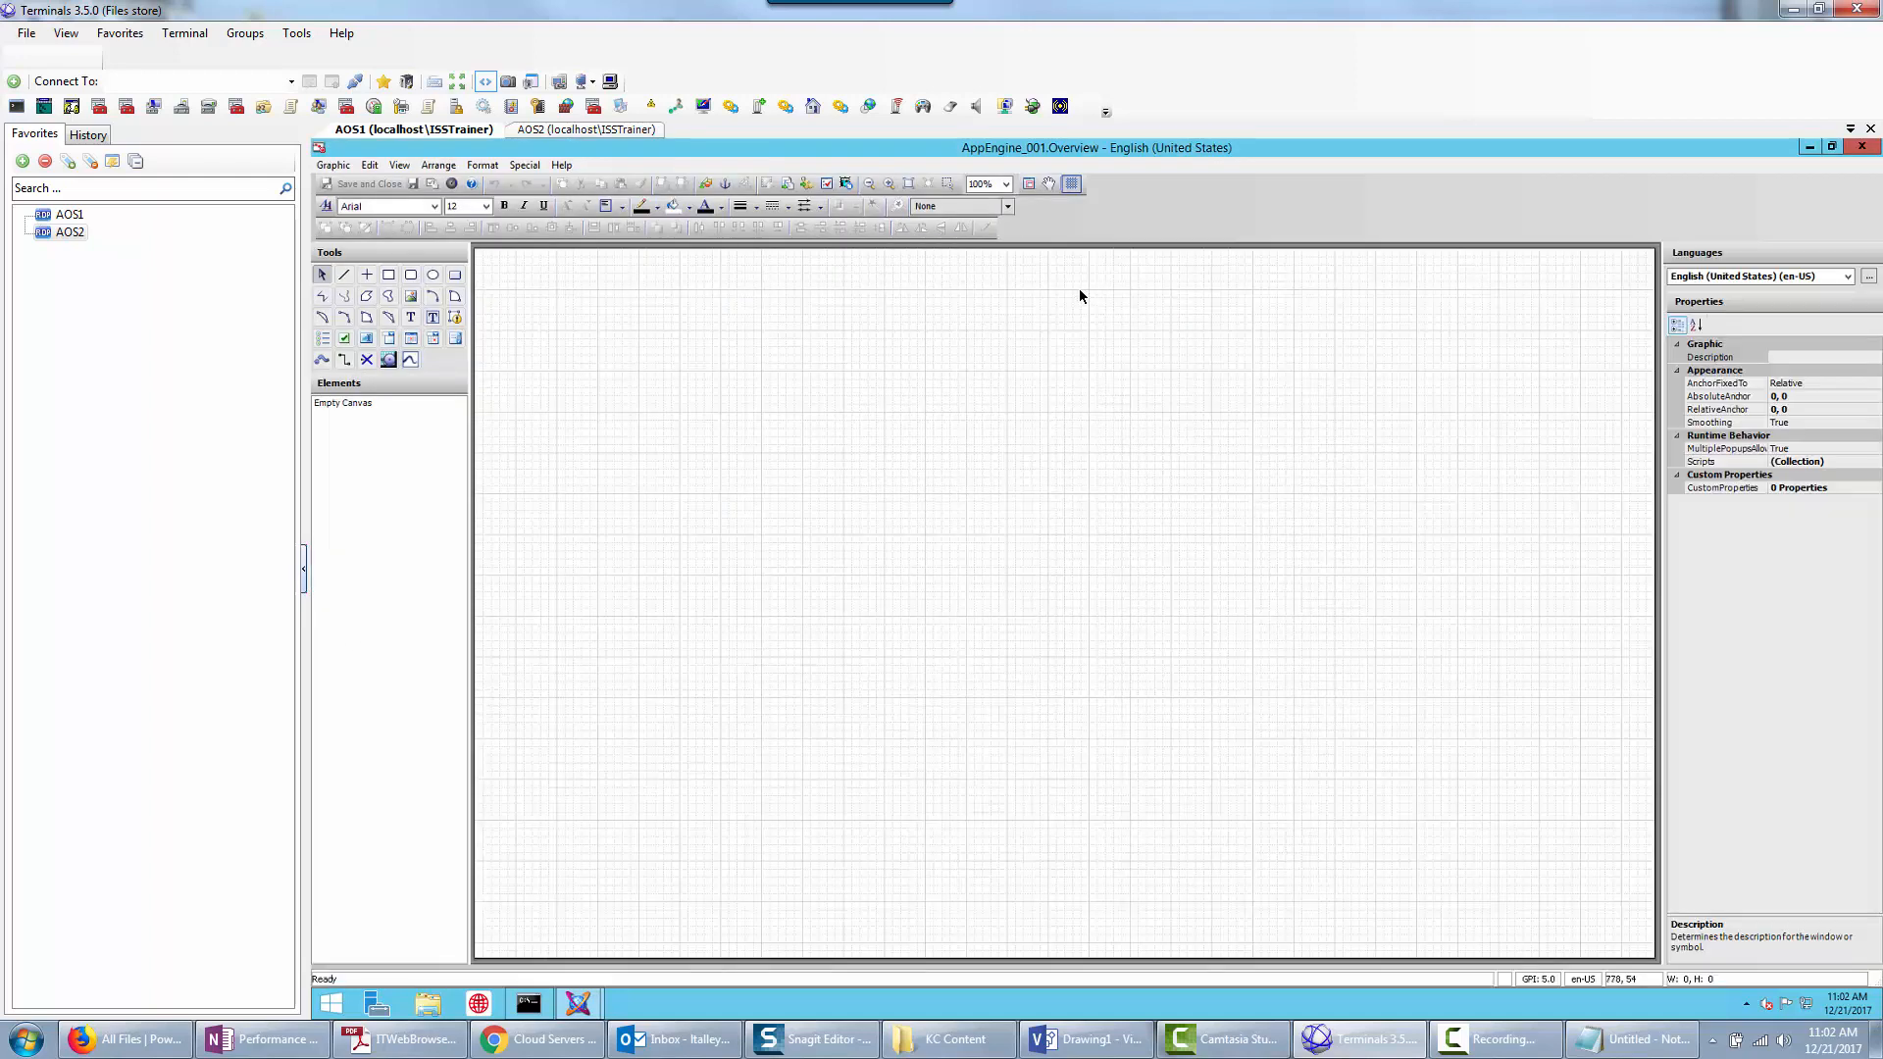
# Embed the AppEngineRedundancyDisplay symbol from the ArchestrA Symbol Library in the Overview graphic, then save and close the graphic and AppEngine_001.
pyautogui.click(715, 184)
pyautogui.click(857, 412)
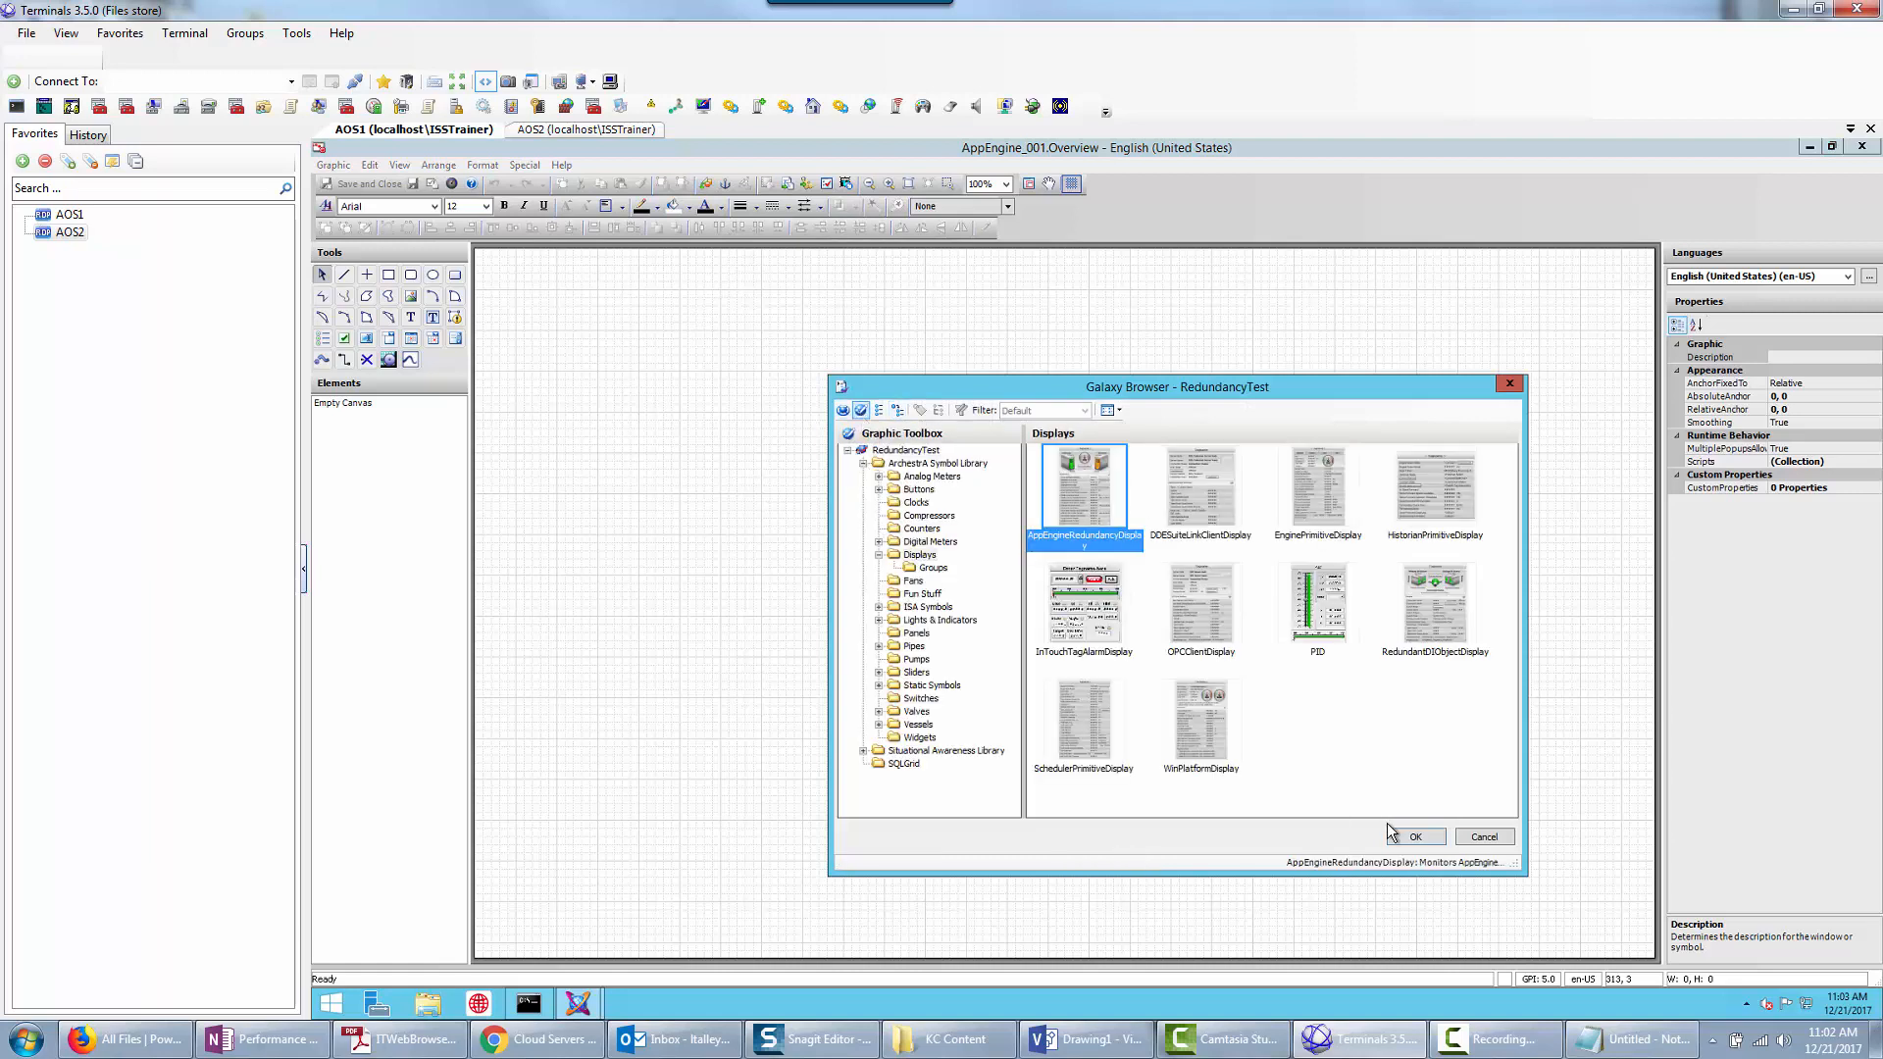
pyautogui.click(1415, 837)
pyautogui.click(649, 324)
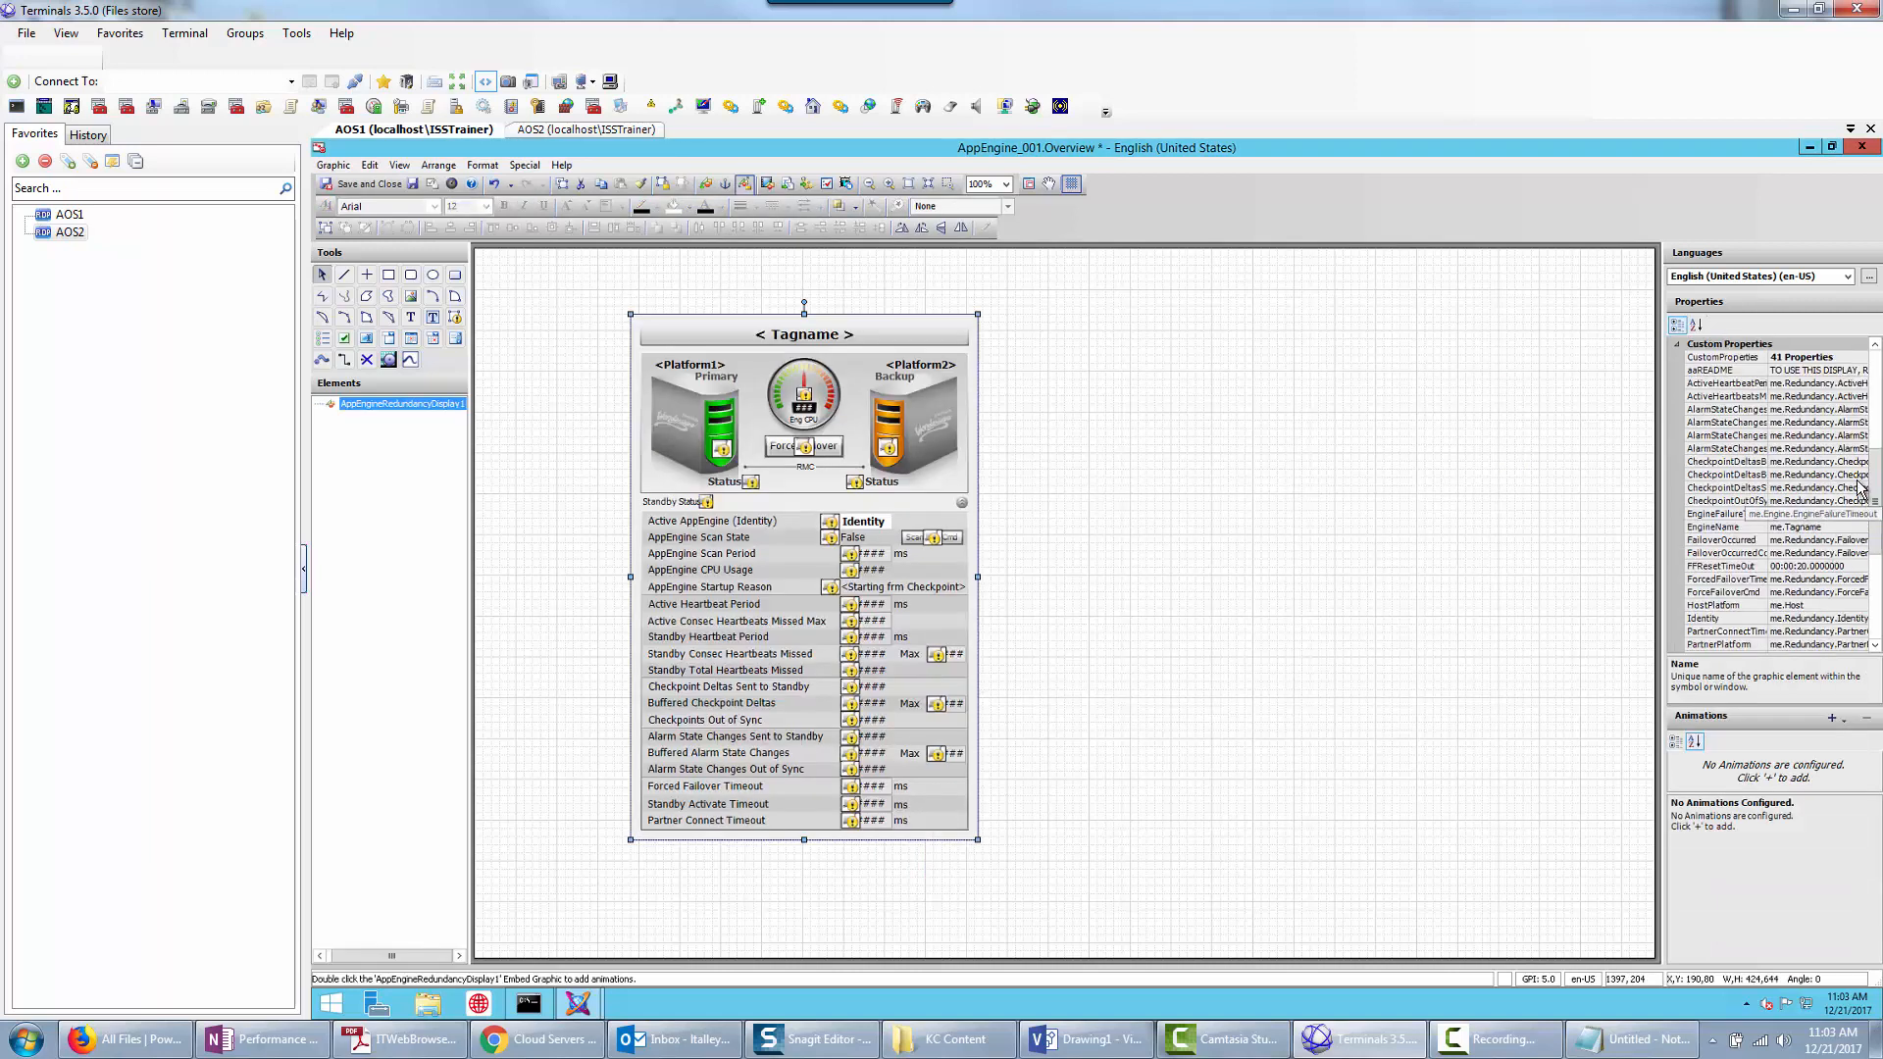
pyautogui.click(348, 186)
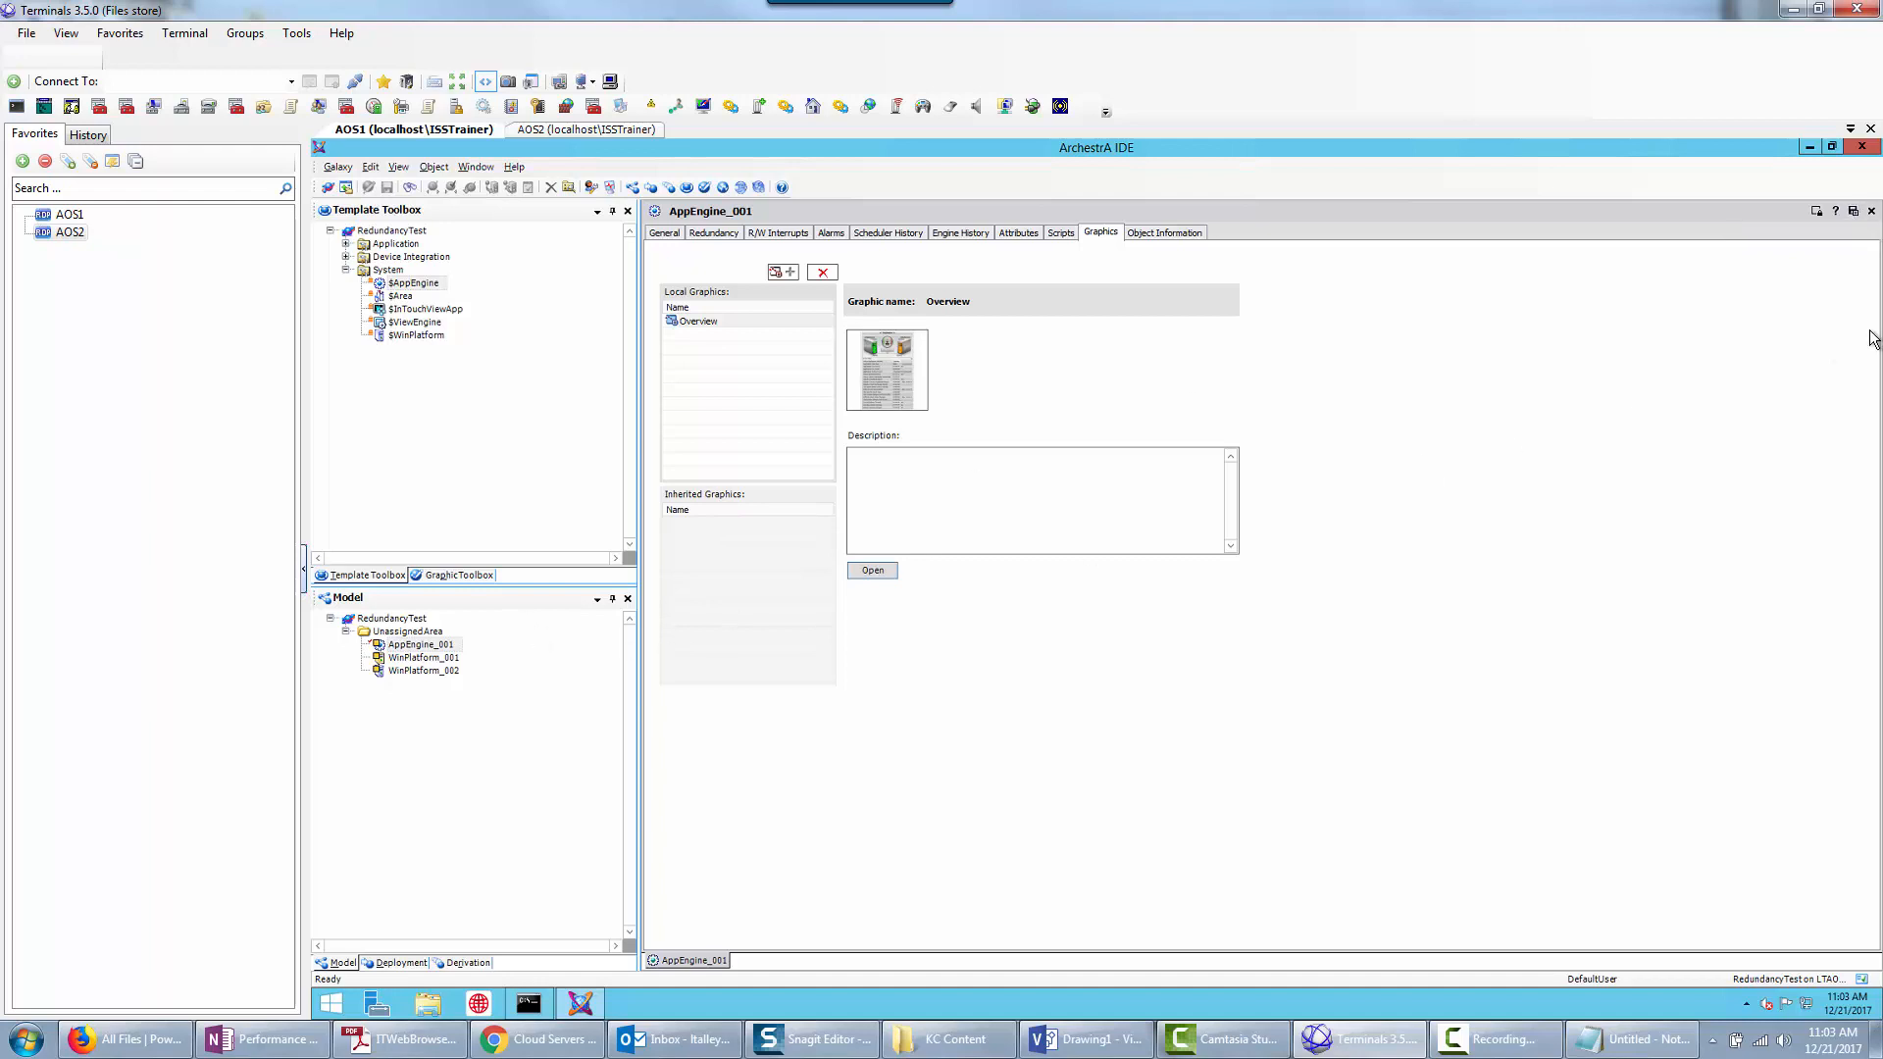
pyautogui.click(1853, 212)
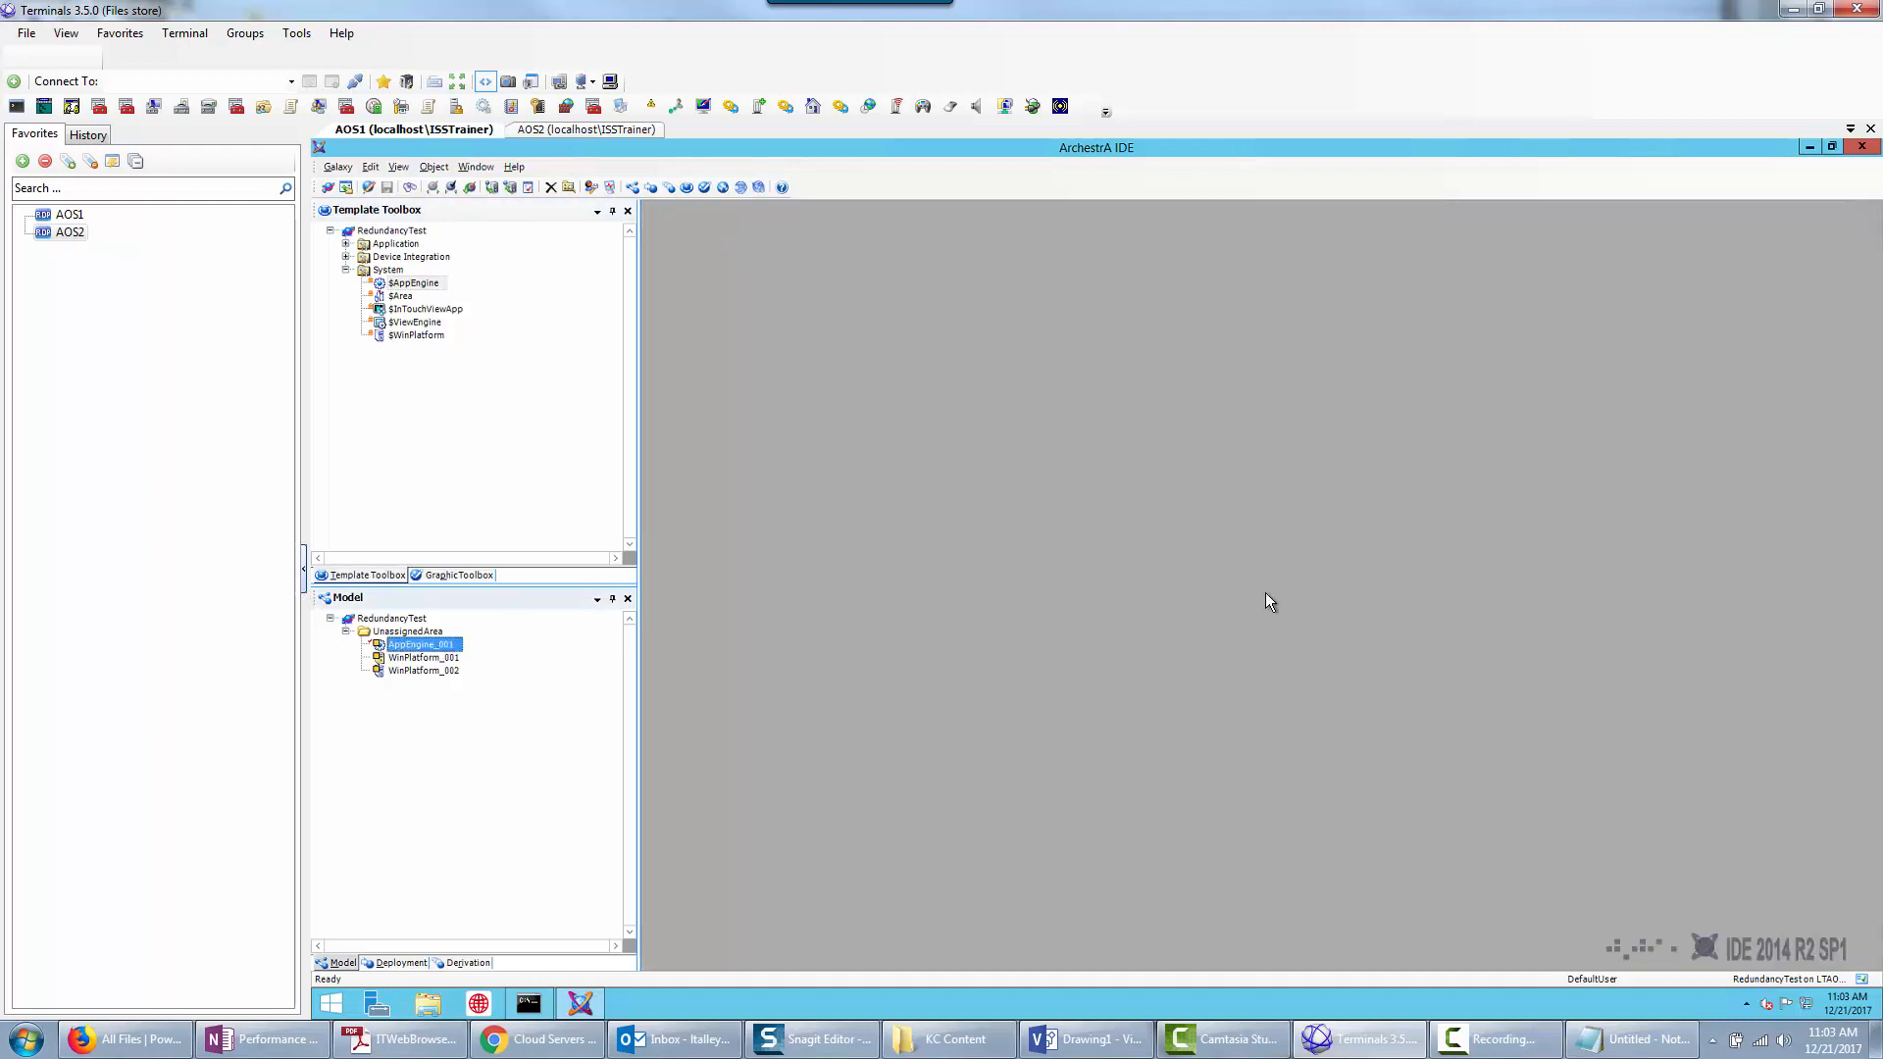
# In the Deployment view, assign AppEngine_001 to WinPlatform_001 and its backup engine to WinPlatform_002.
pyautogui.click(392, 964)
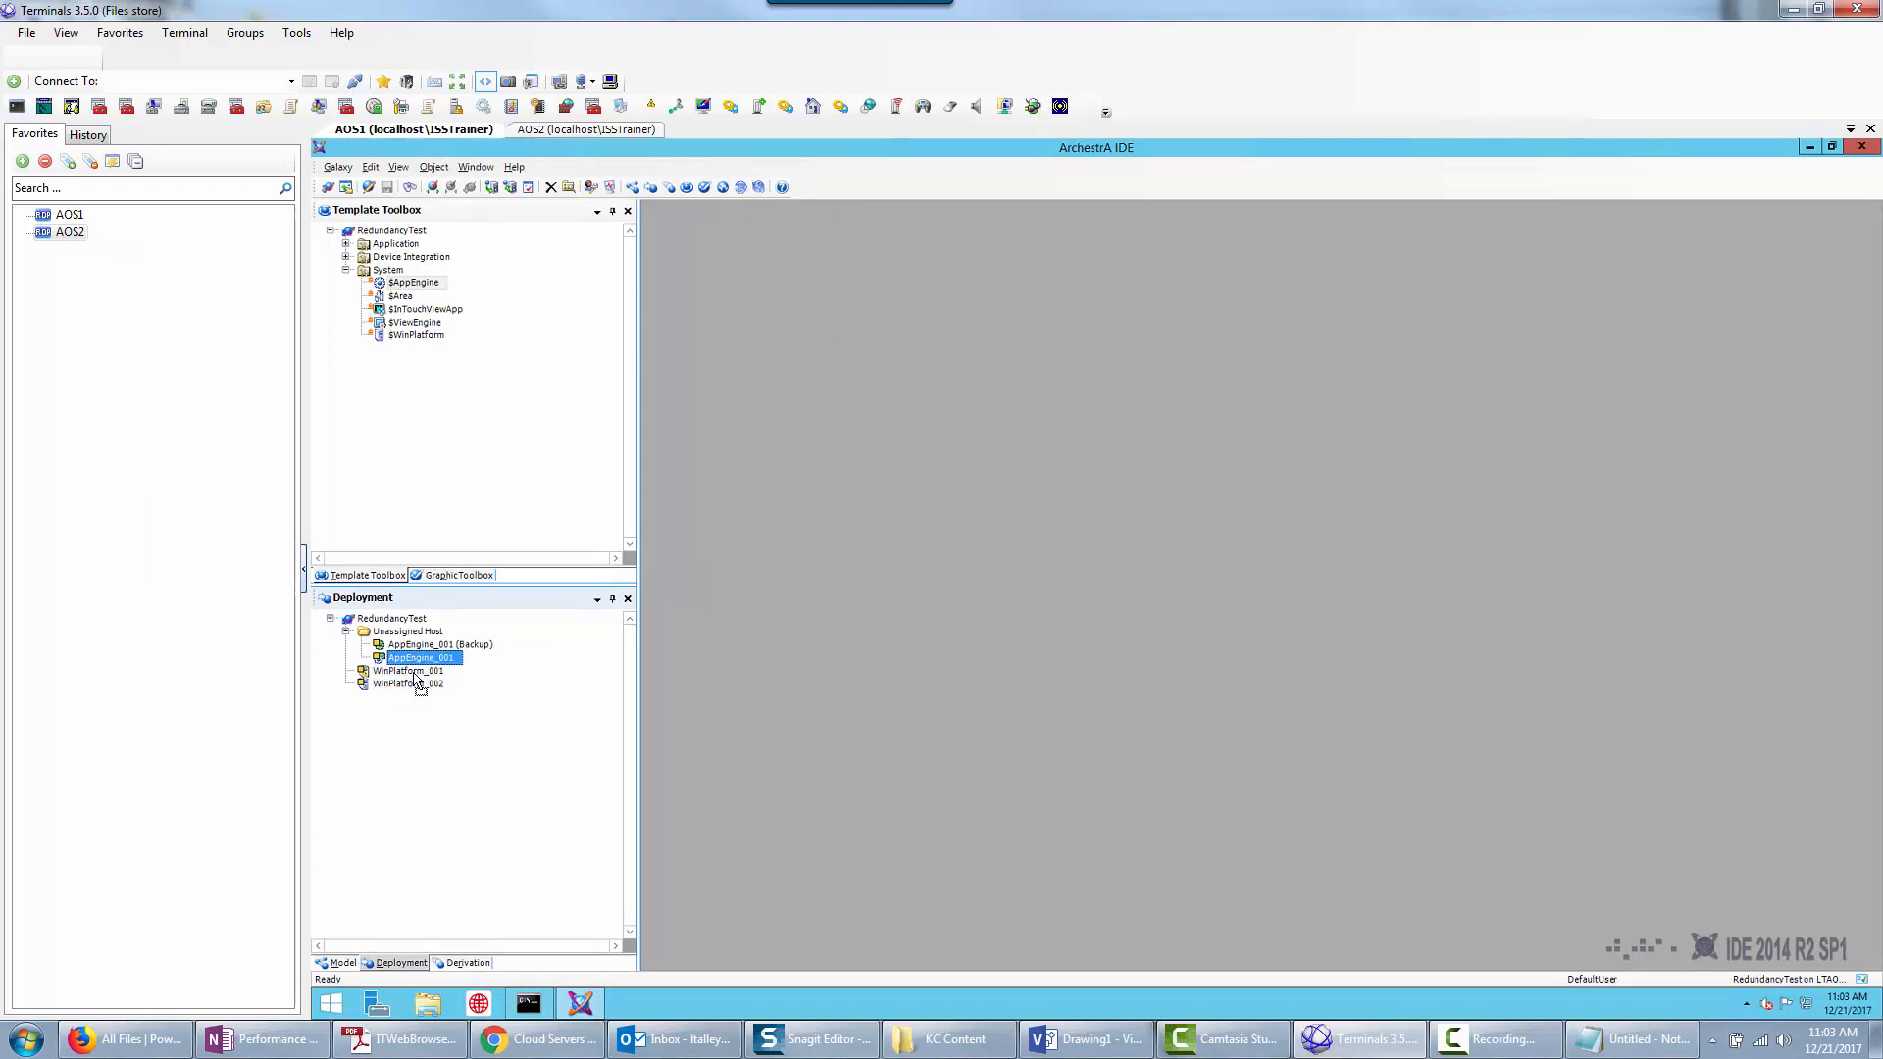
pyautogui.moveTo(415, 677)
pyautogui.mouseDown()
pyautogui.moveTo(428, 651)
pyautogui.moveTo(423, 699)
pyautogui.moveTo(404, 684)
pyautogui.mouseUp()
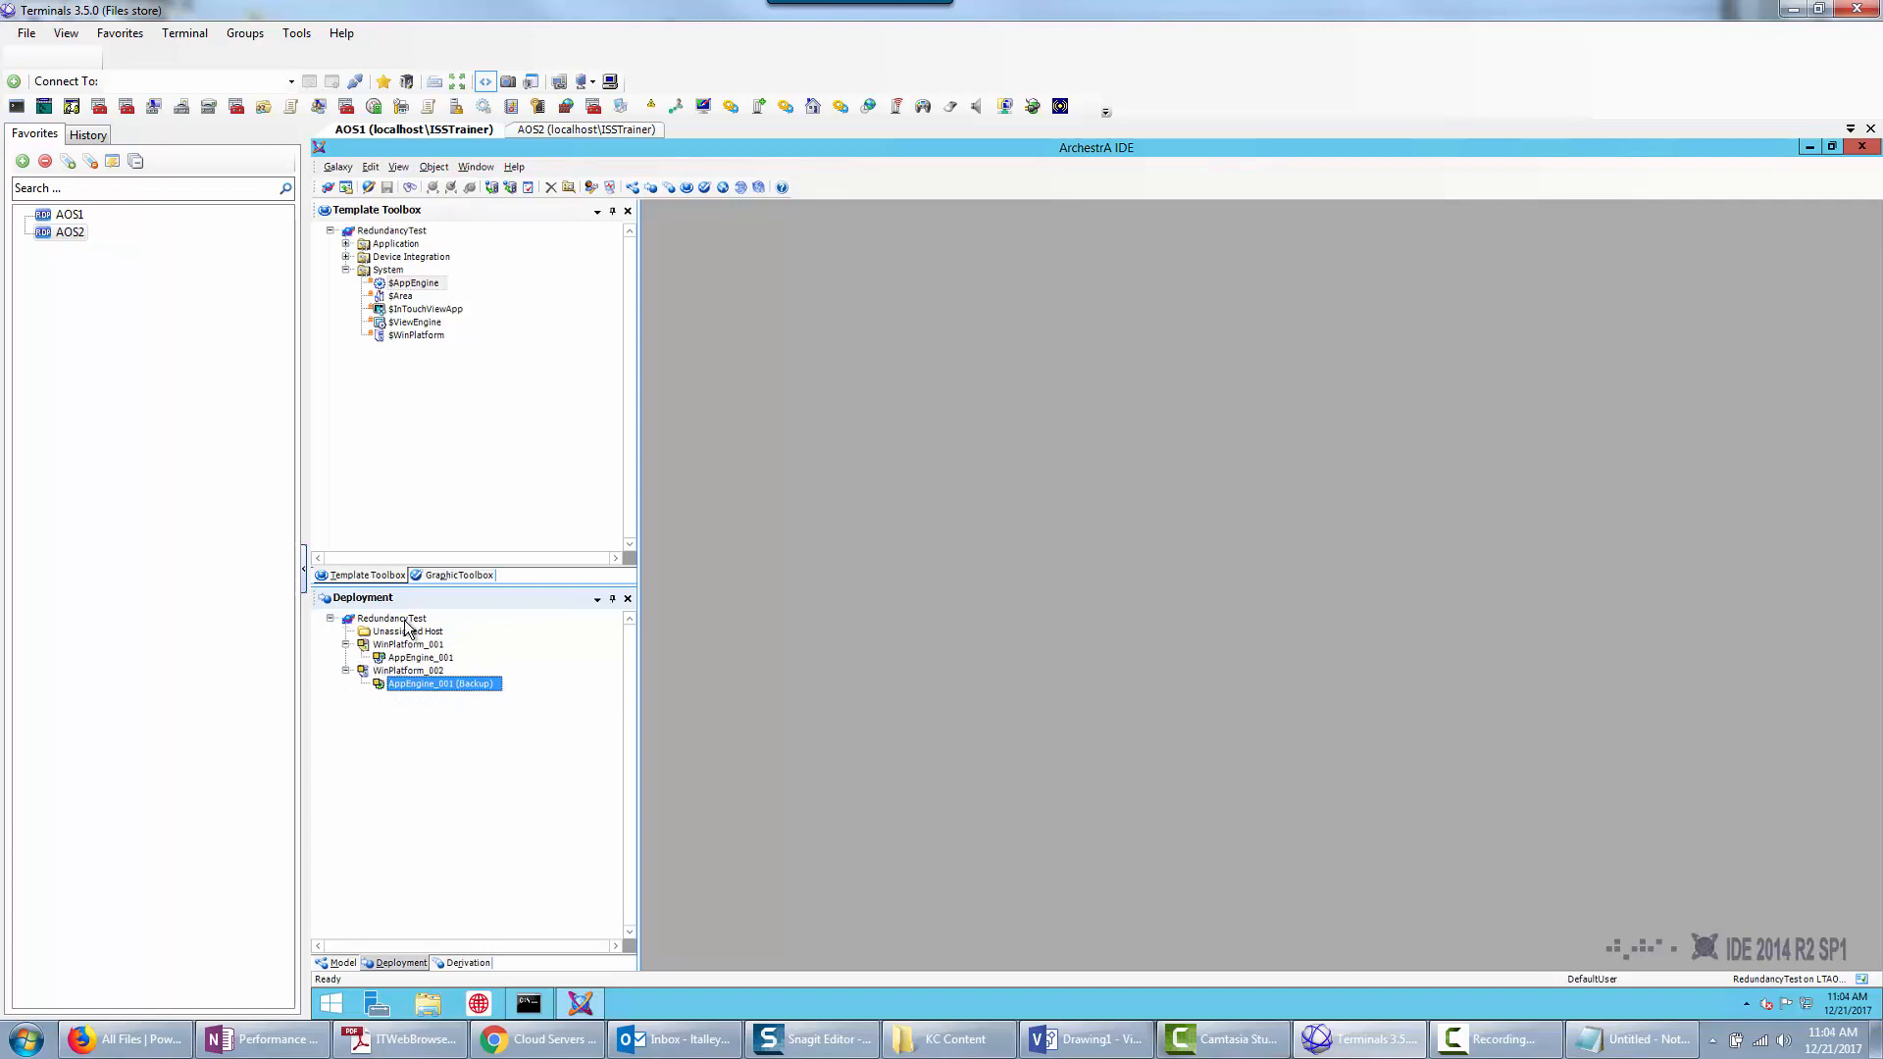
# Deploy WinPlatform_001 on its own with cascade deploy turned off, and dismiss the finished deployment dialog.
pyautogui.rightClick(400, 646)
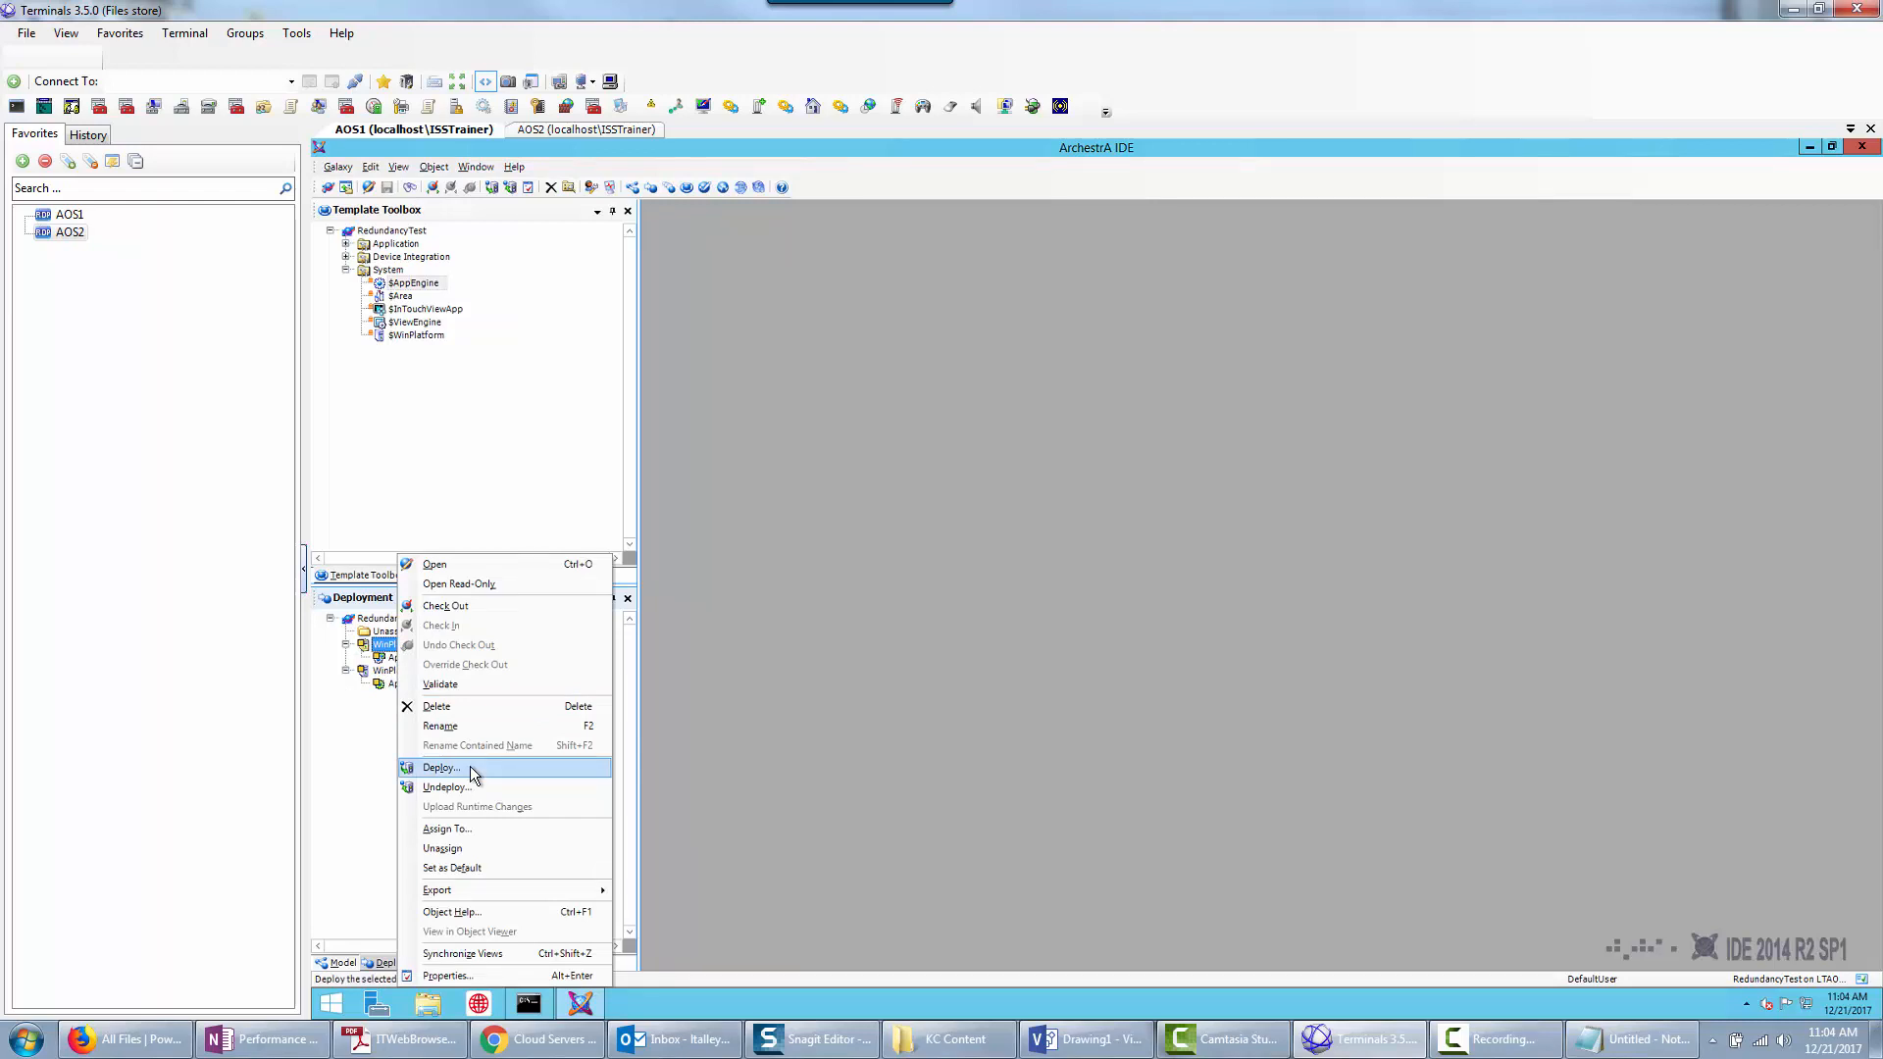
pyautogui.click(473, 774)
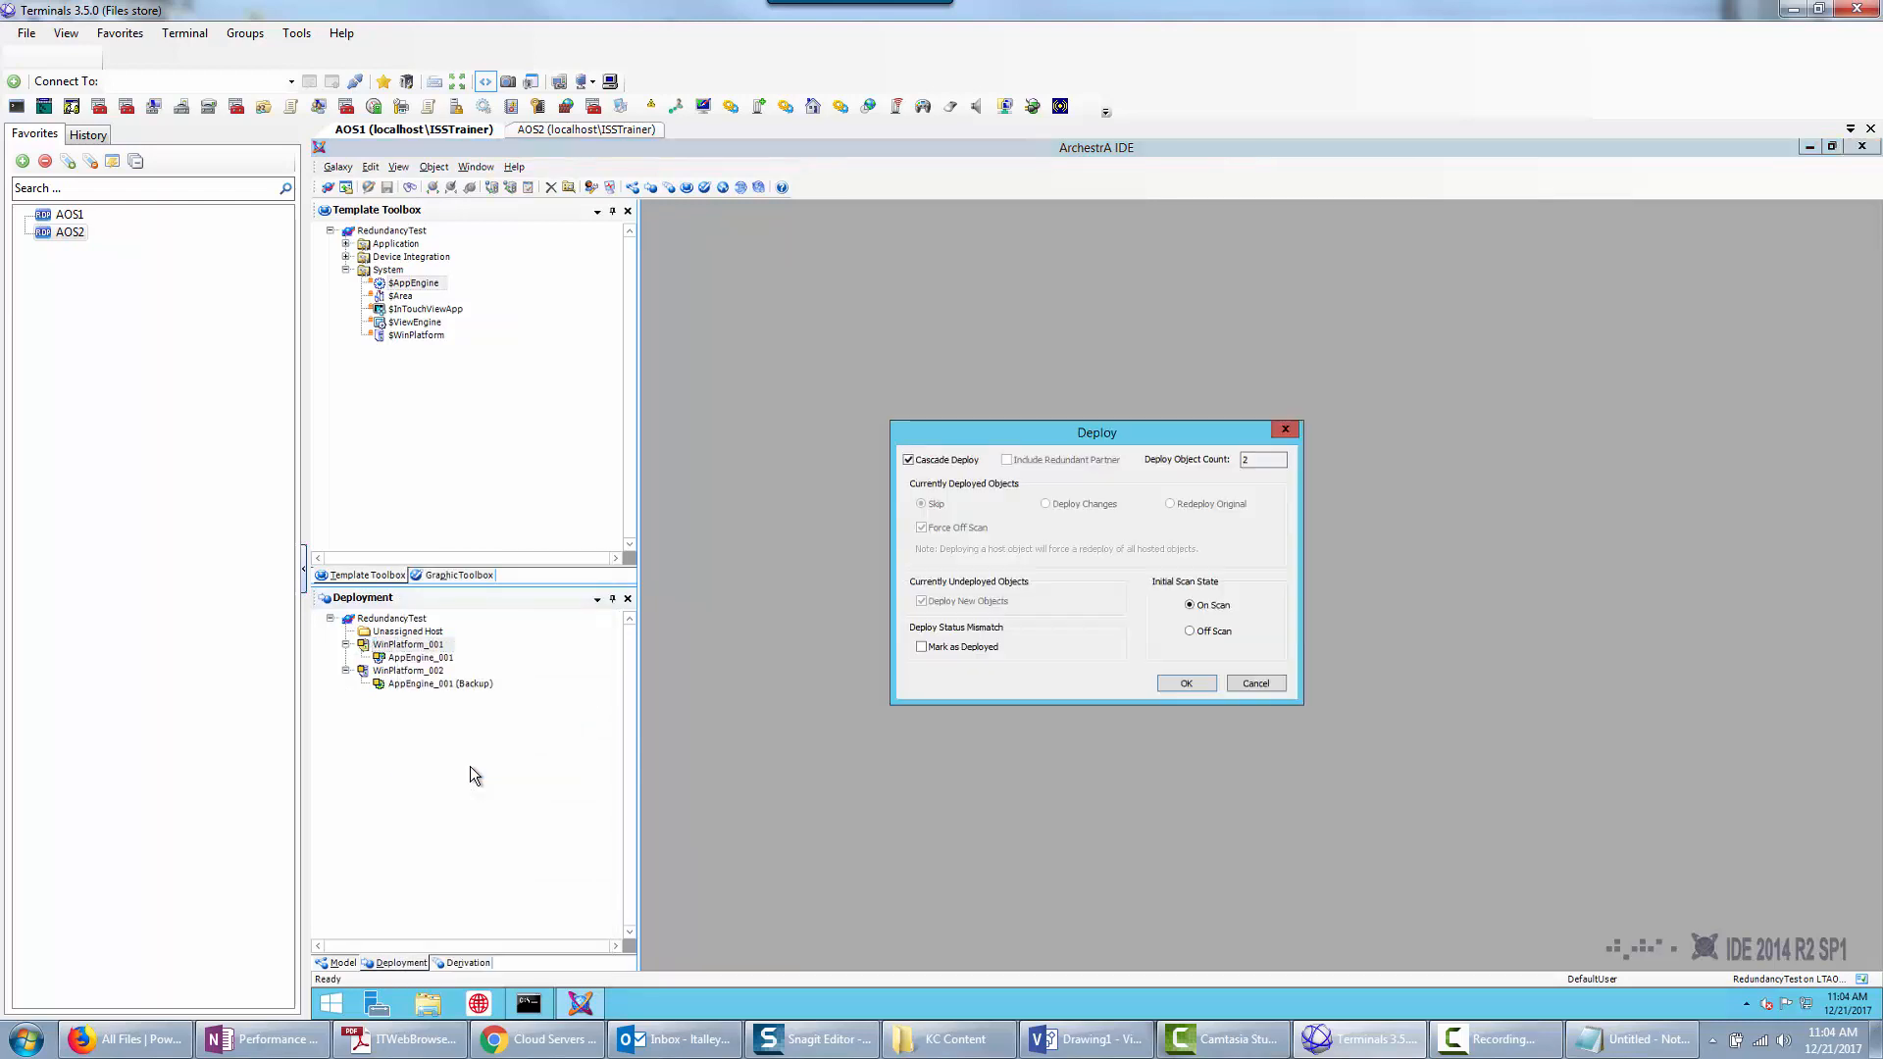
pyautogui.click(922, 461)
pyautogui.click(1187, 683)
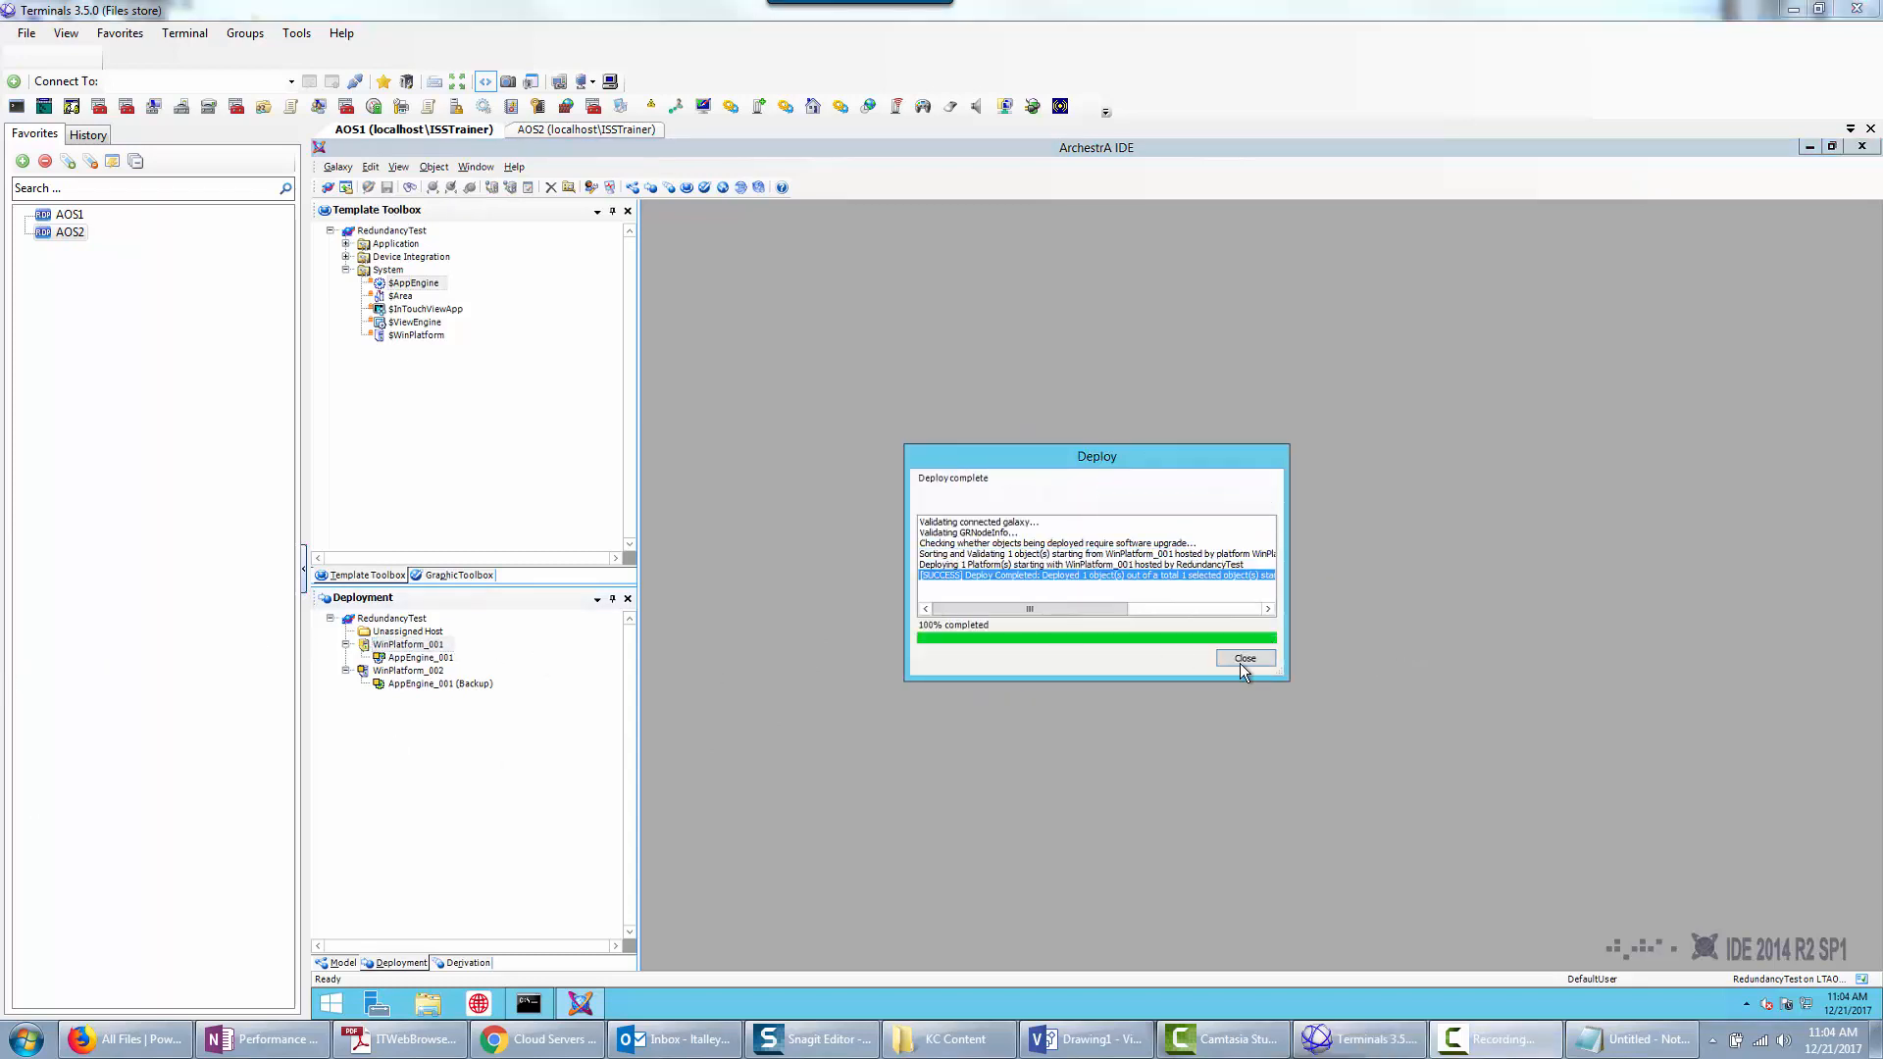
pyautogui.click(1244, 659)
# Deploy WinPlatform_002 on its own without cascading to its hosted engine, and dismiss the finished deployment dialog.
pyautogui.click(409, 673)
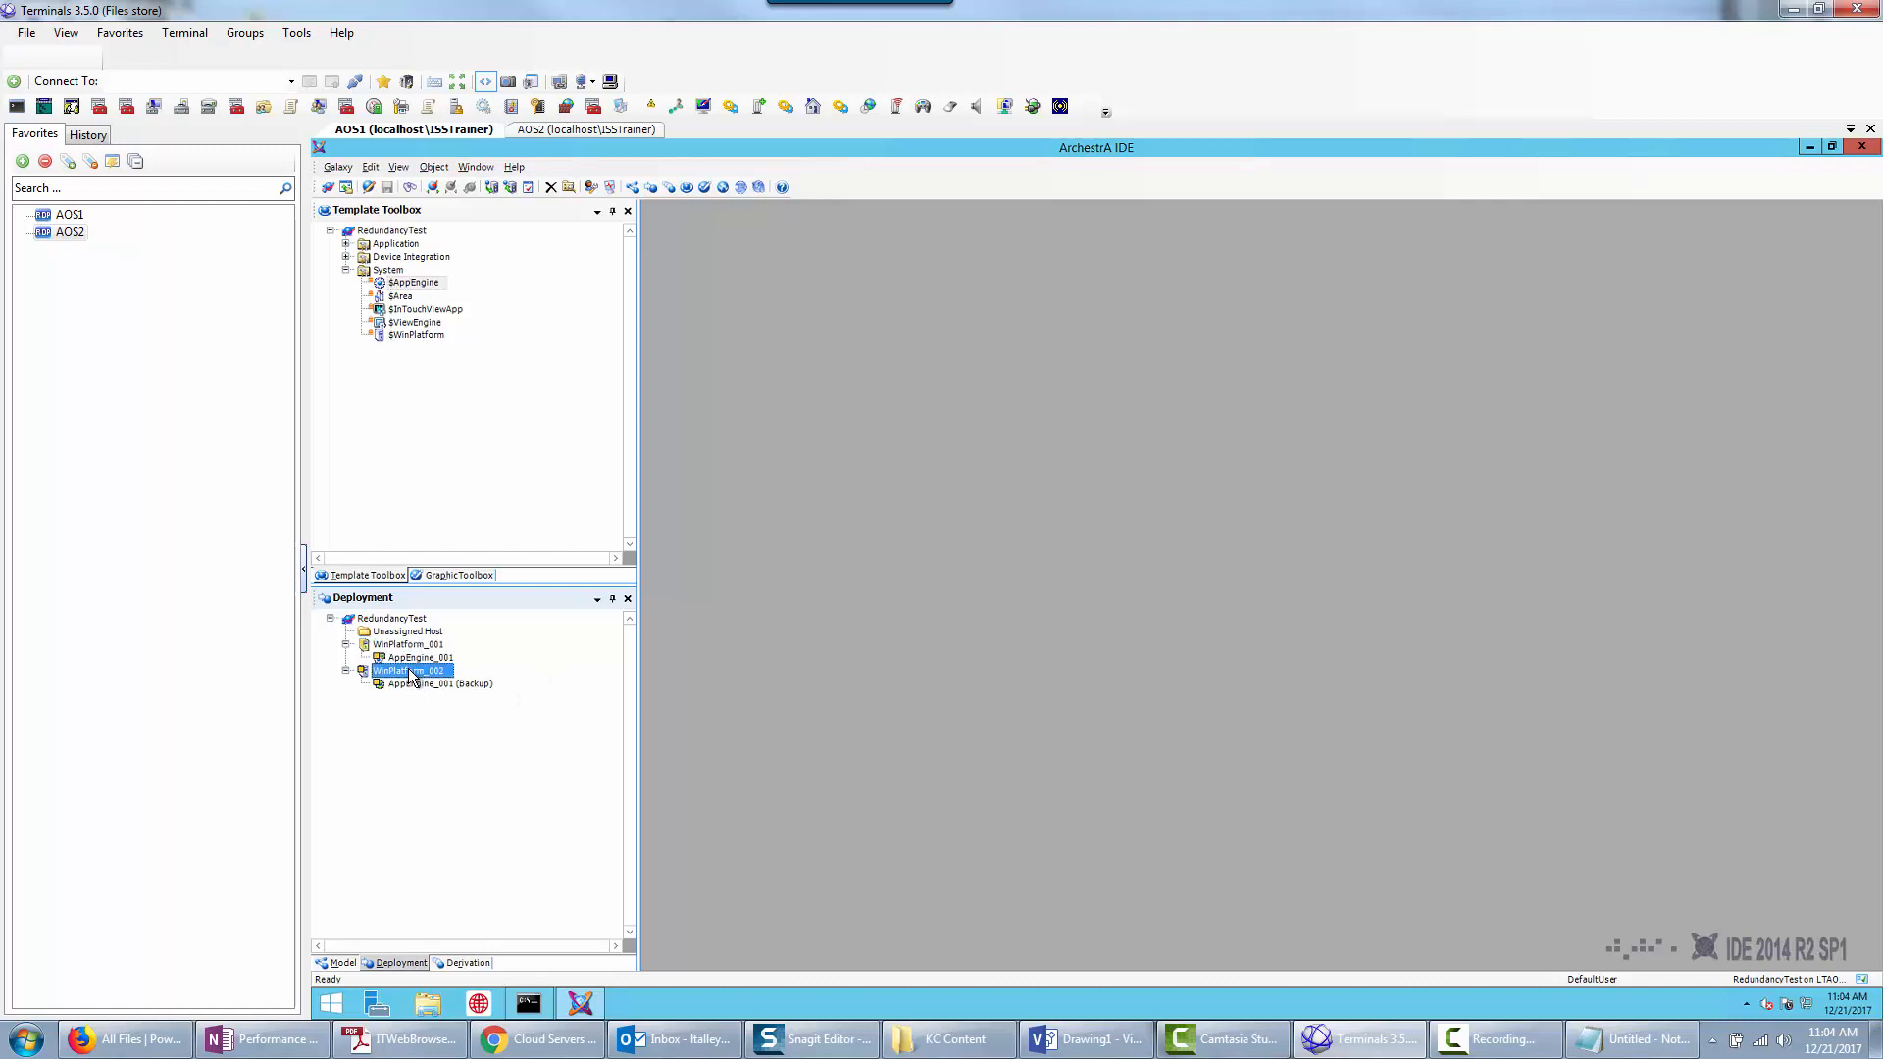
pyautogui.rightClick(409, 674)
pyautogui.click(495, 769)
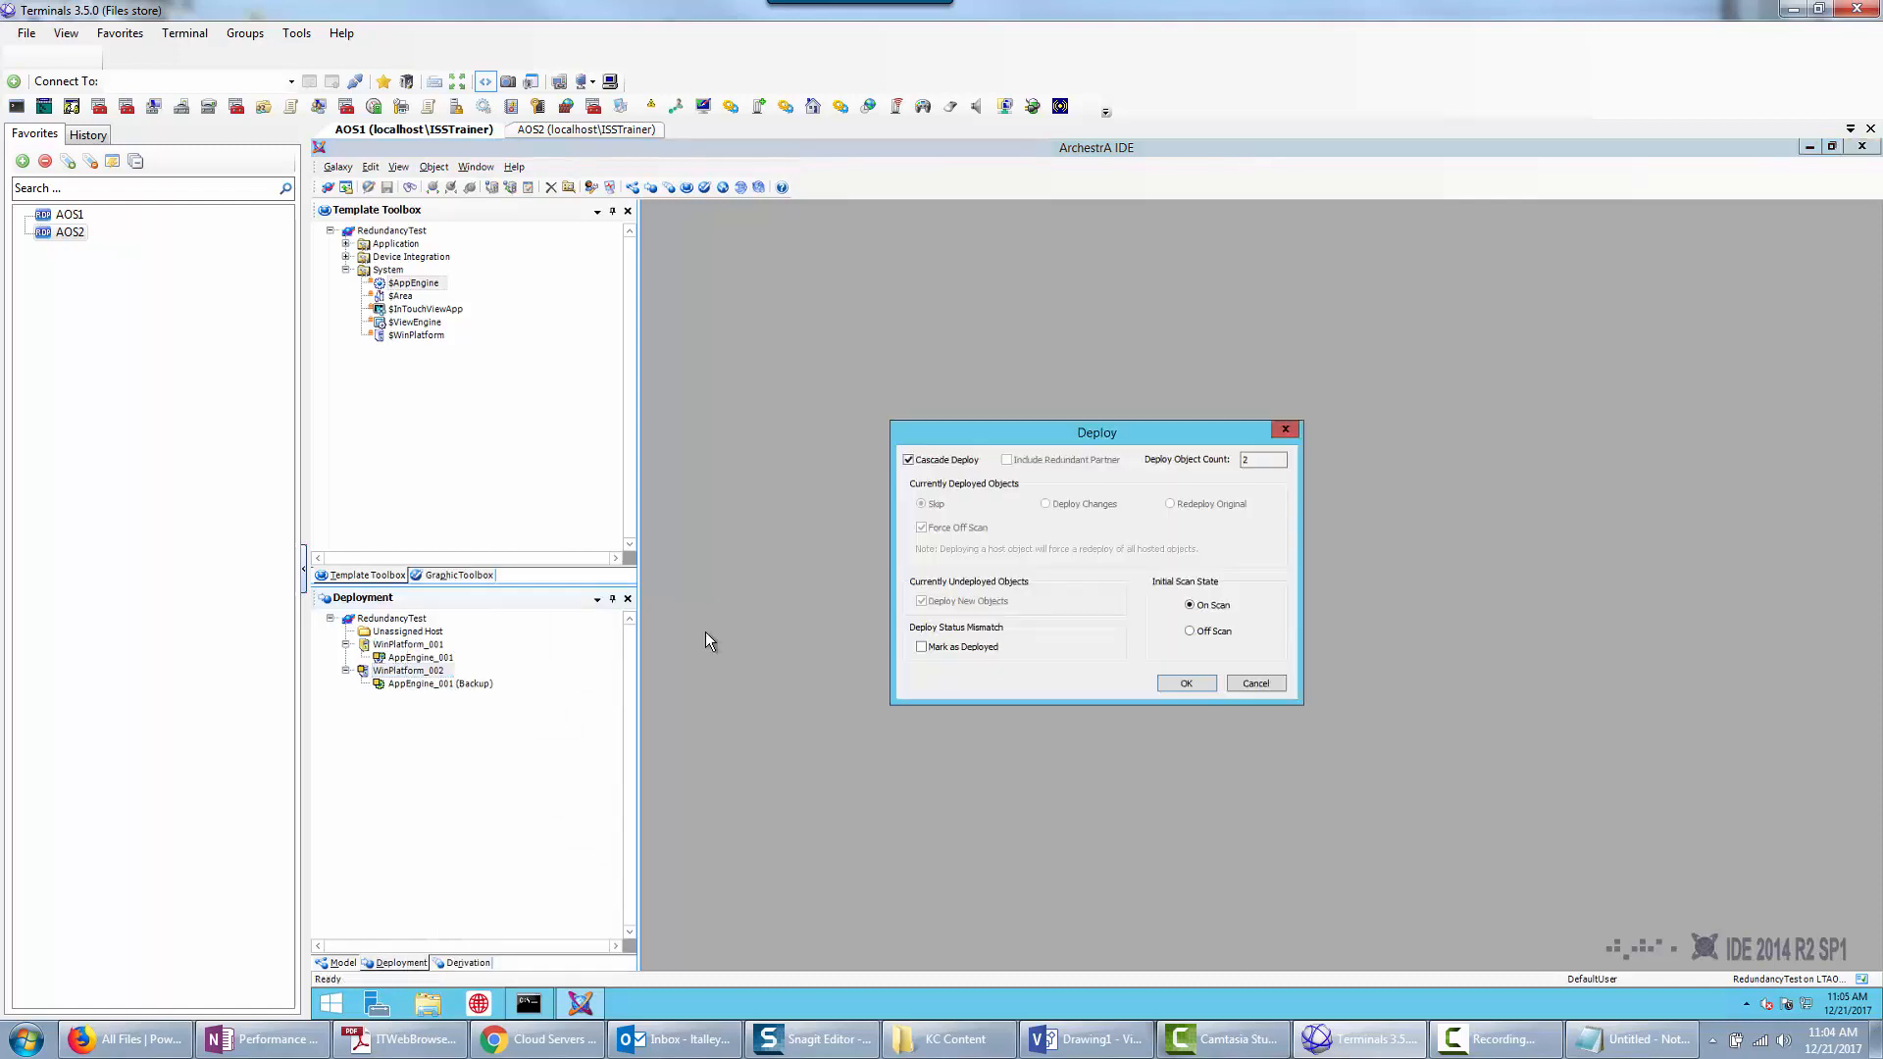
pyautogui.click(1177, 685)
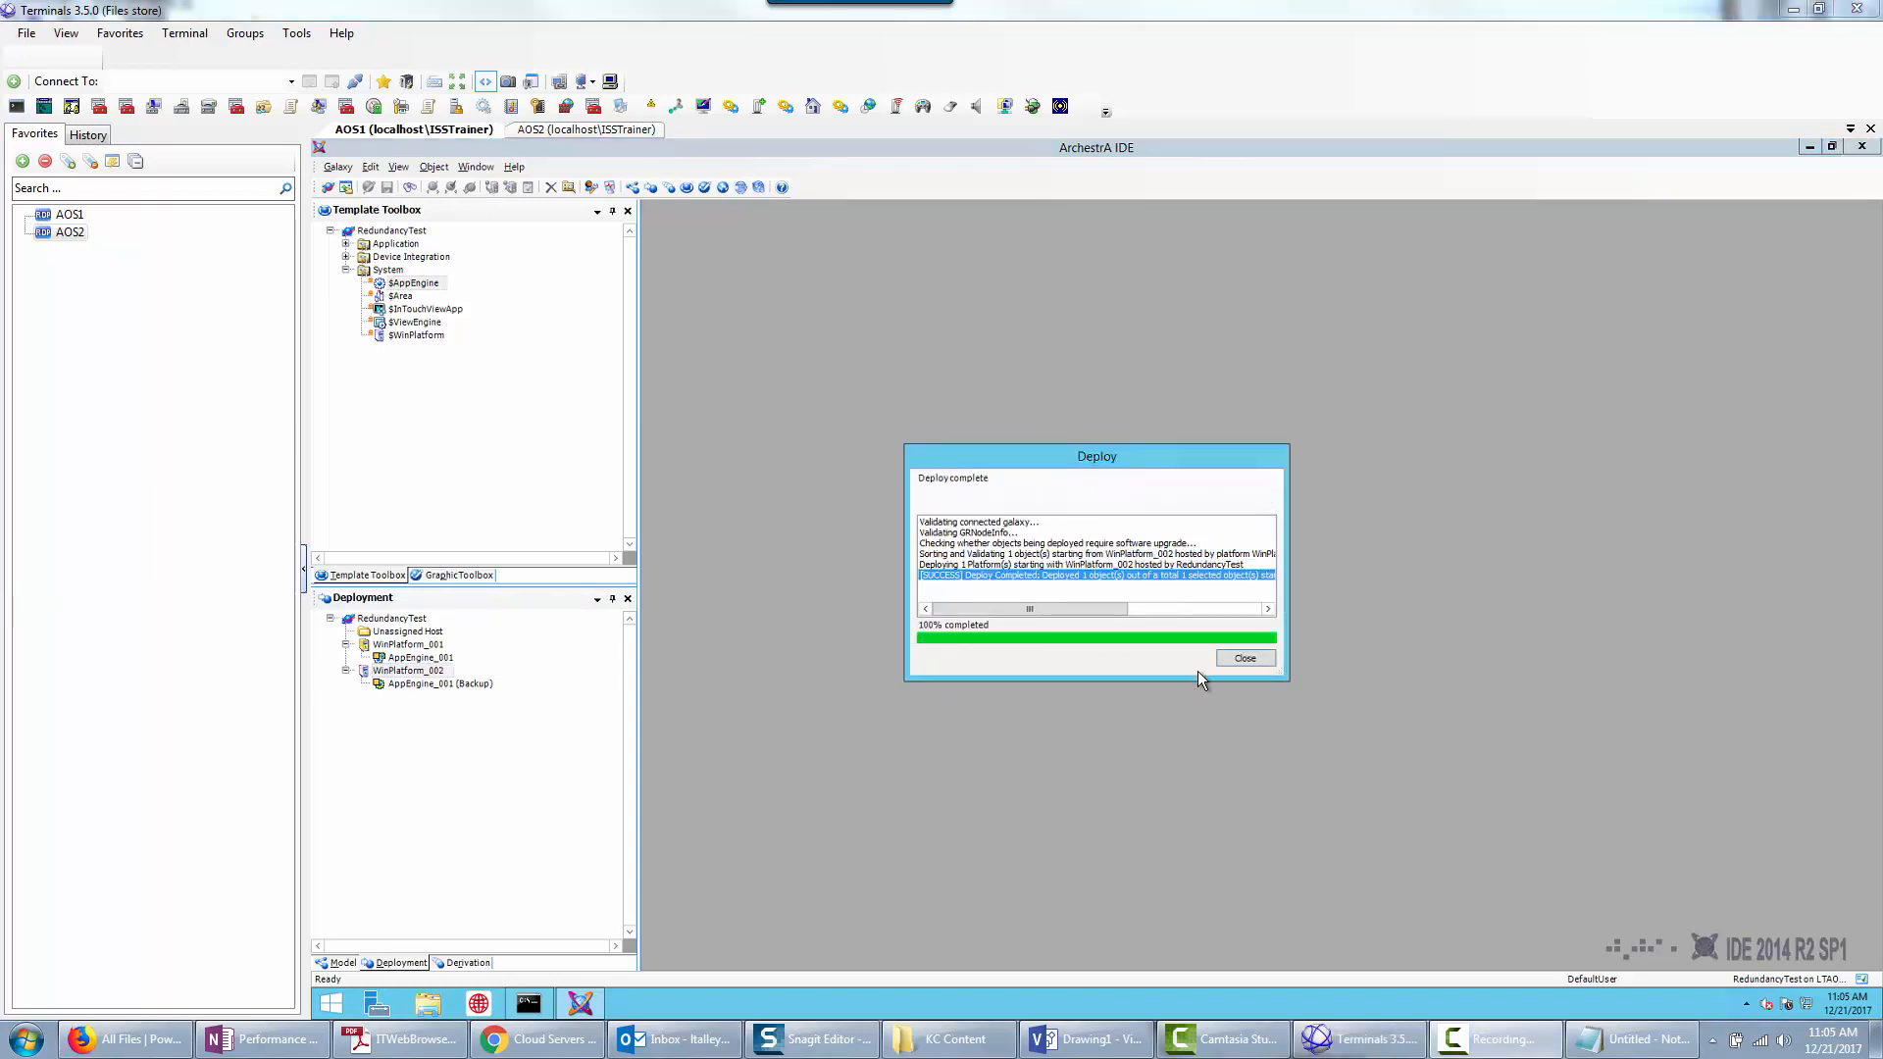
pyautogui.click(1245, 658)
# Deploy the primary AppEngine_001 on scan without including its redundant partner, and dismiss the finished deployment dialog.
pyautogui.rightClick(402, 658)
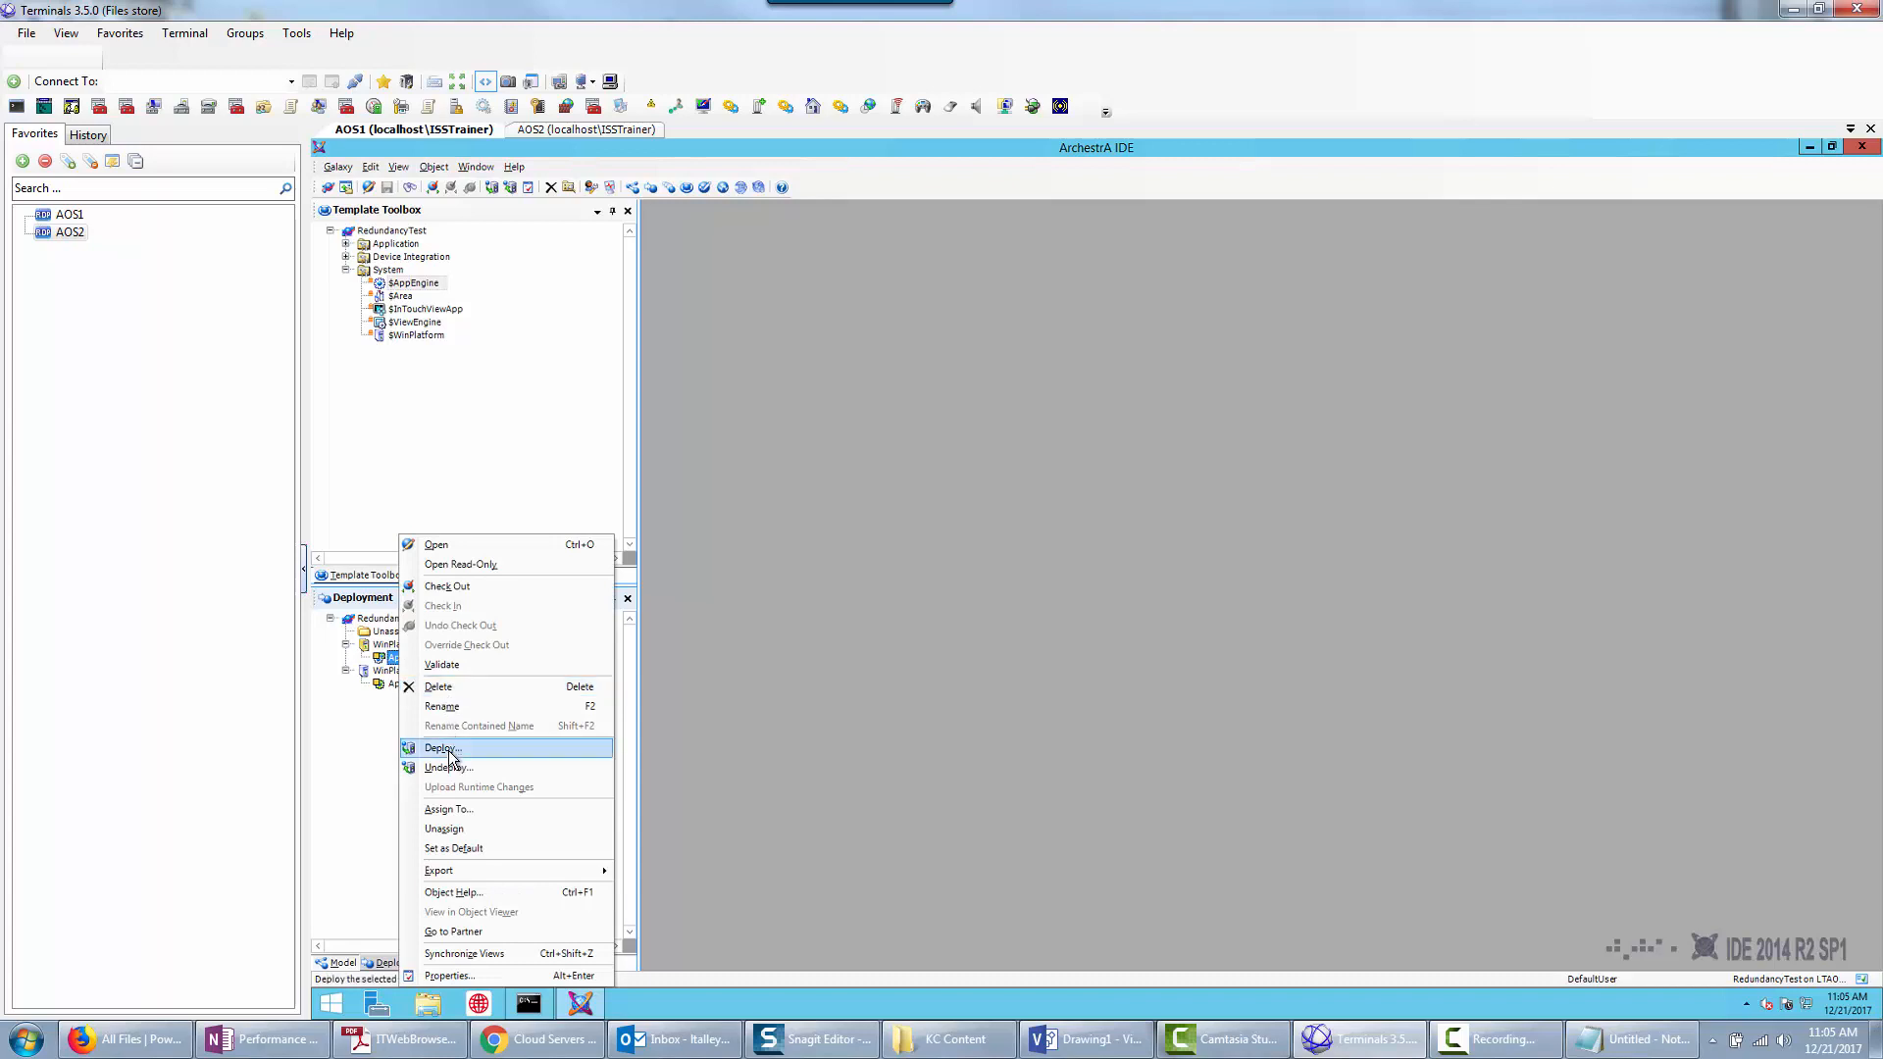
pyautogui.click(447, 750)
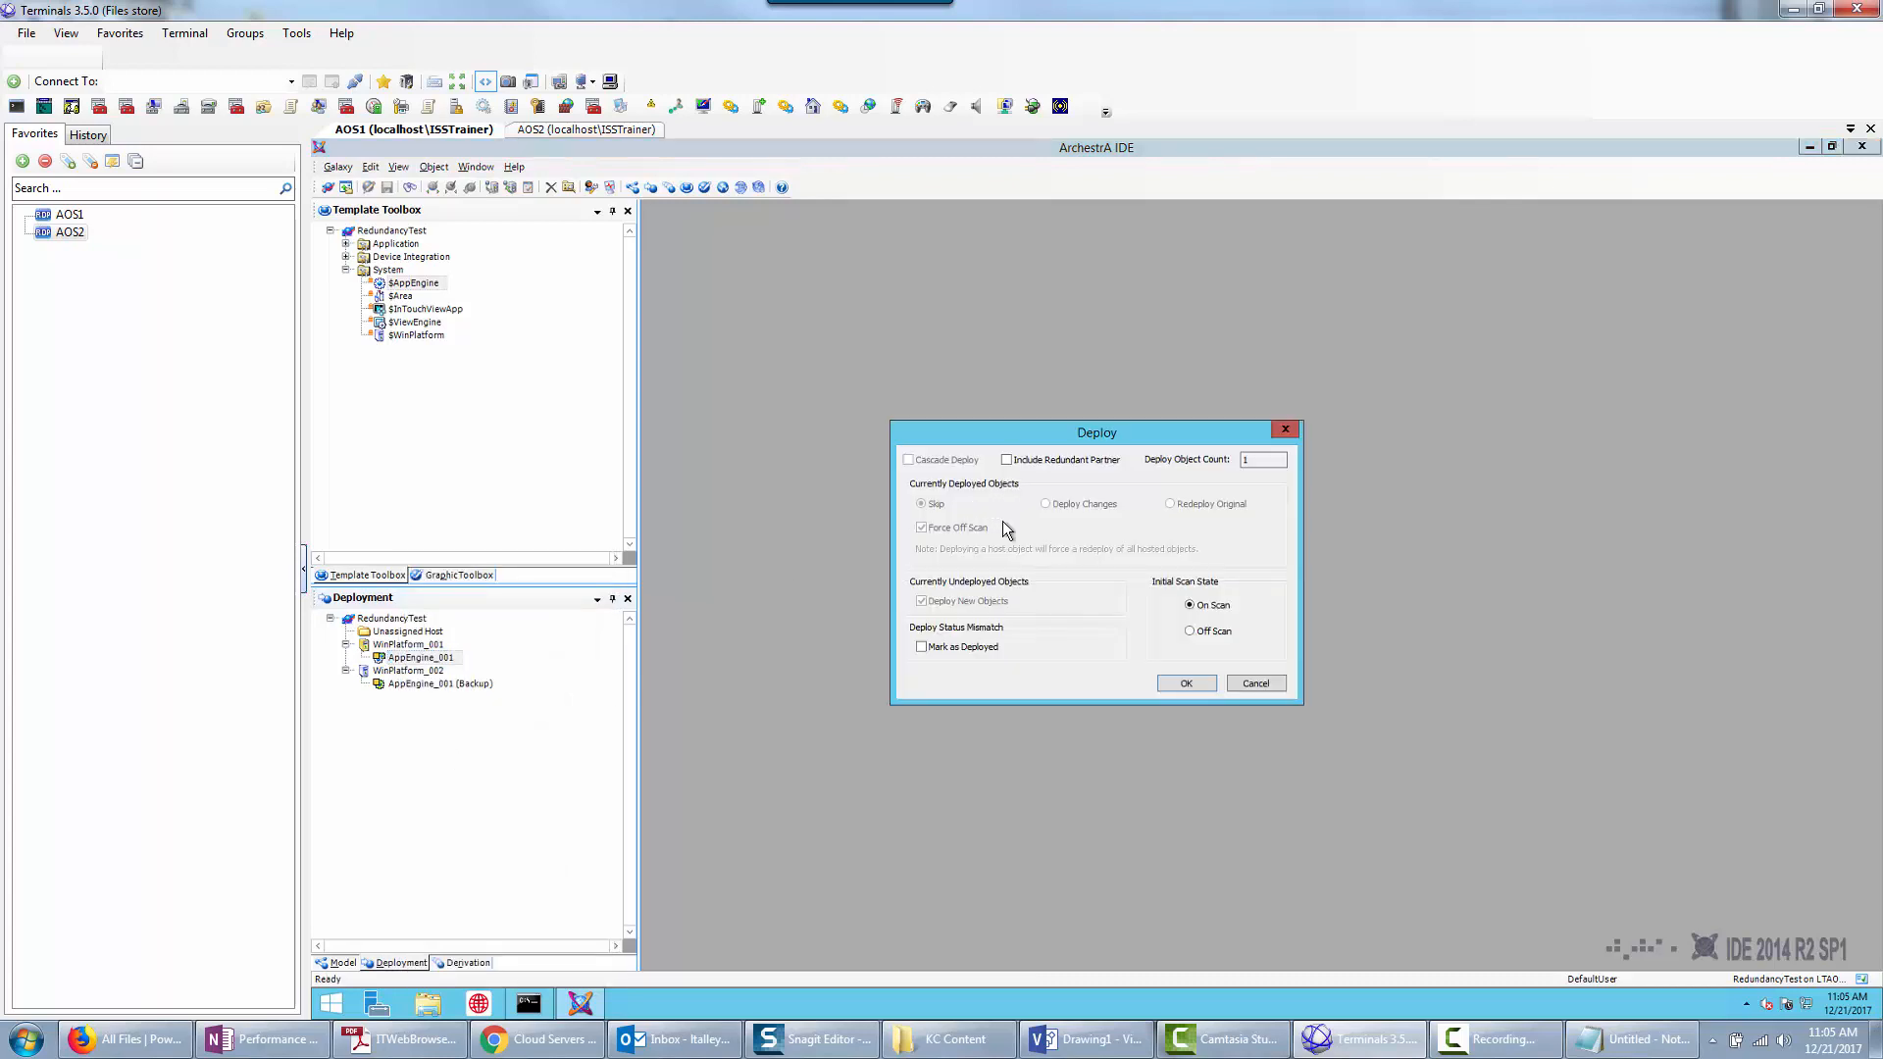
pyautogui.click(1173, 684)
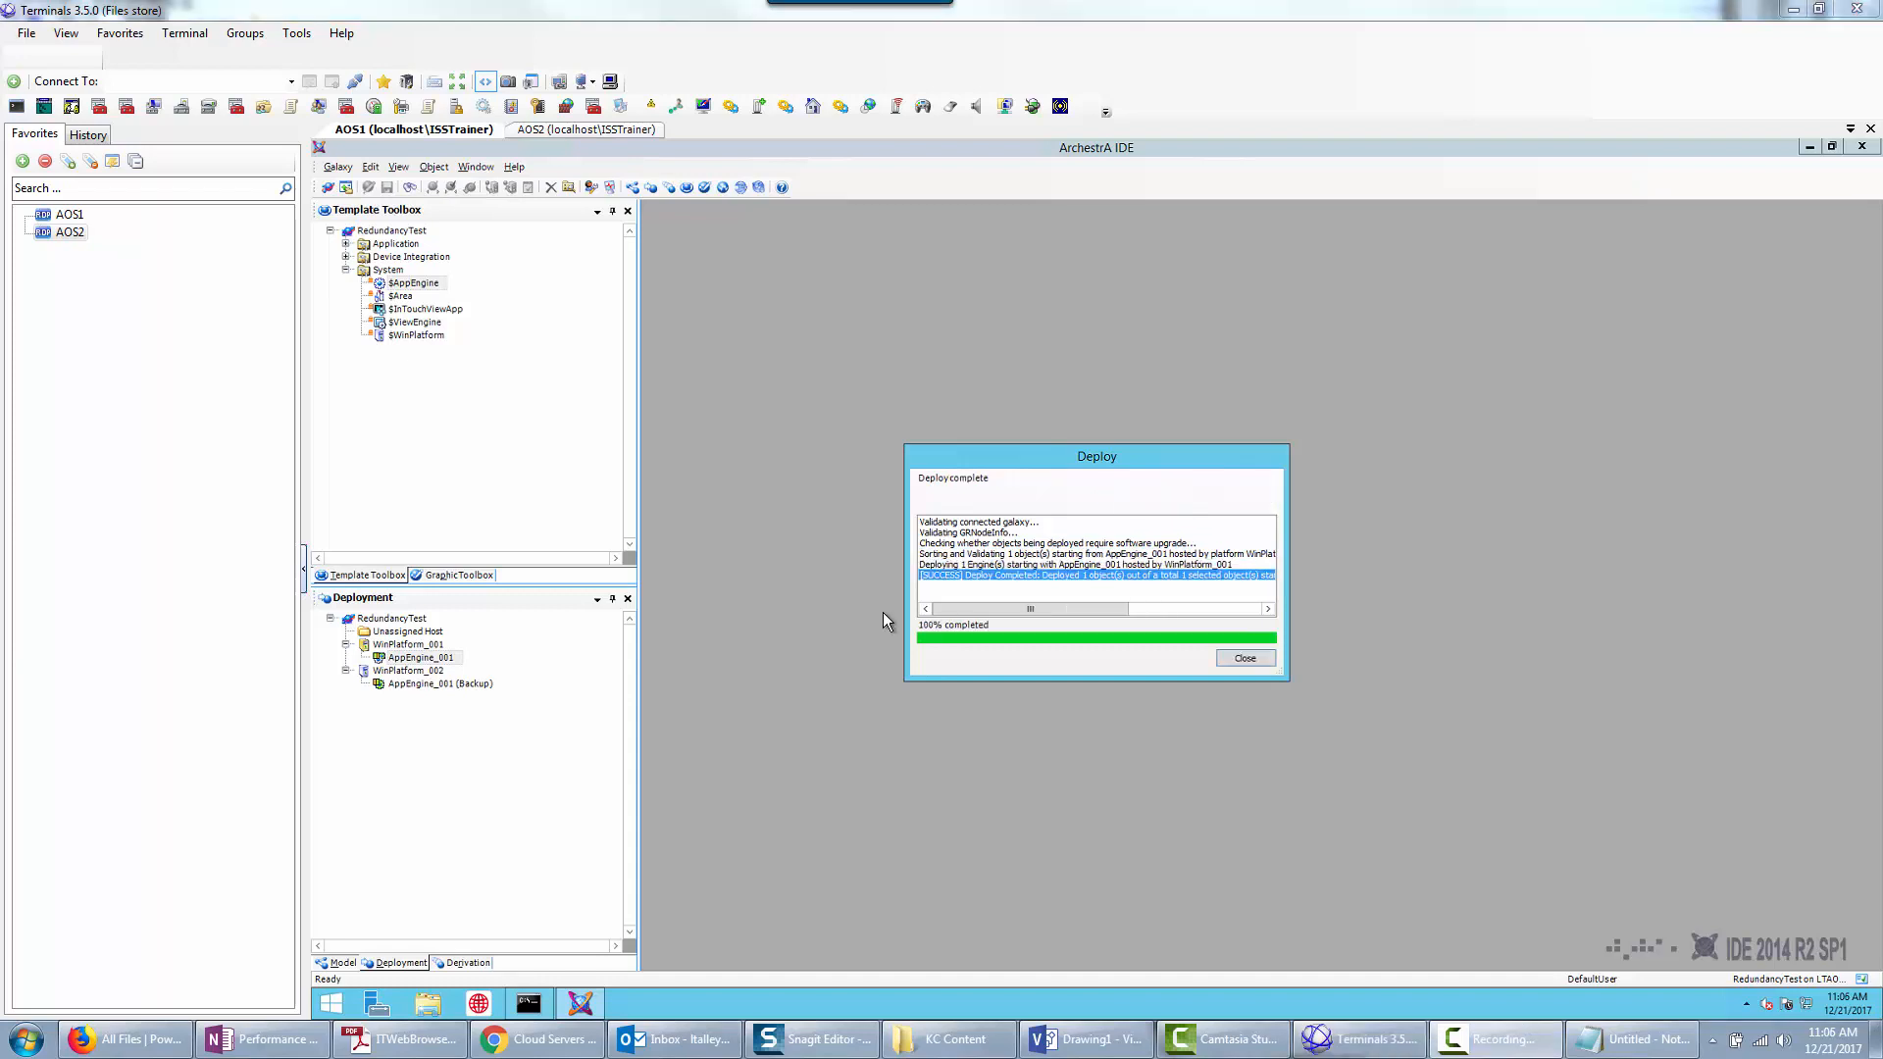
pyautogui.click(1228, 655)
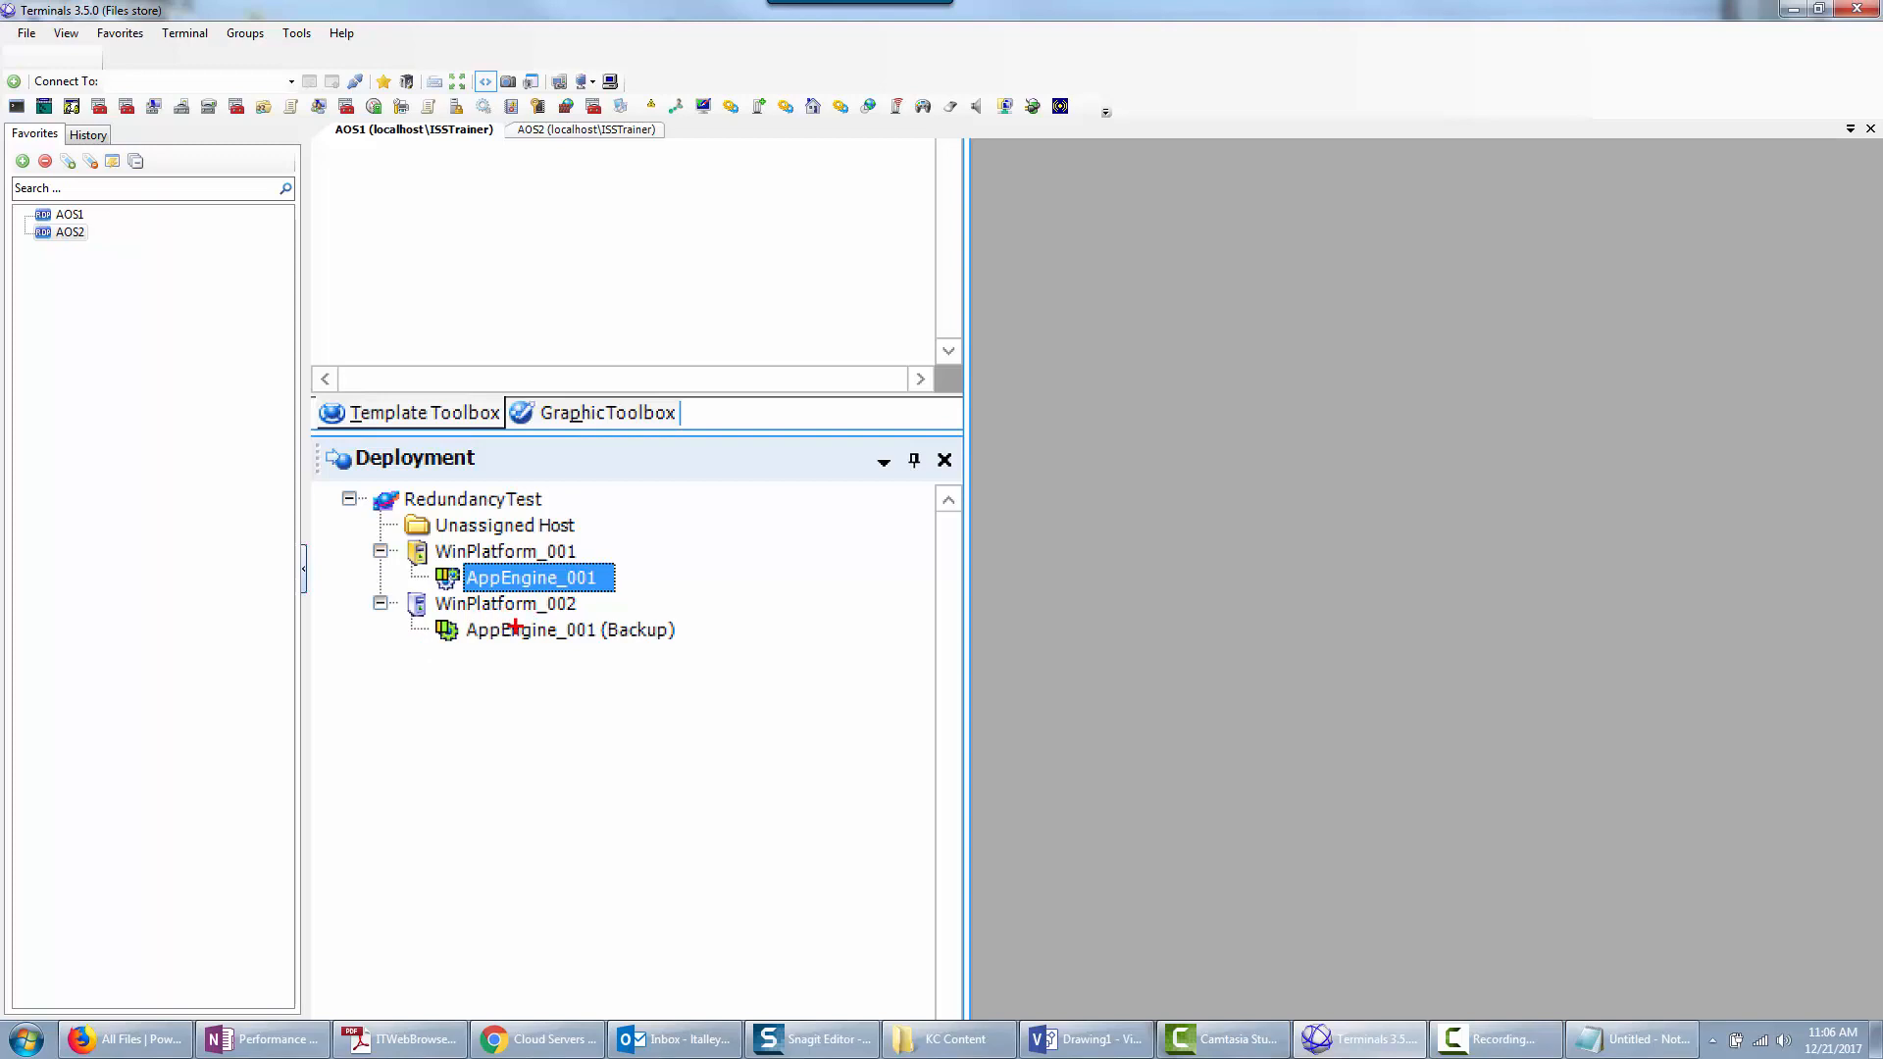
pyautogui.moveTo(503, 649); pyautogui.dragTo(486, 861)
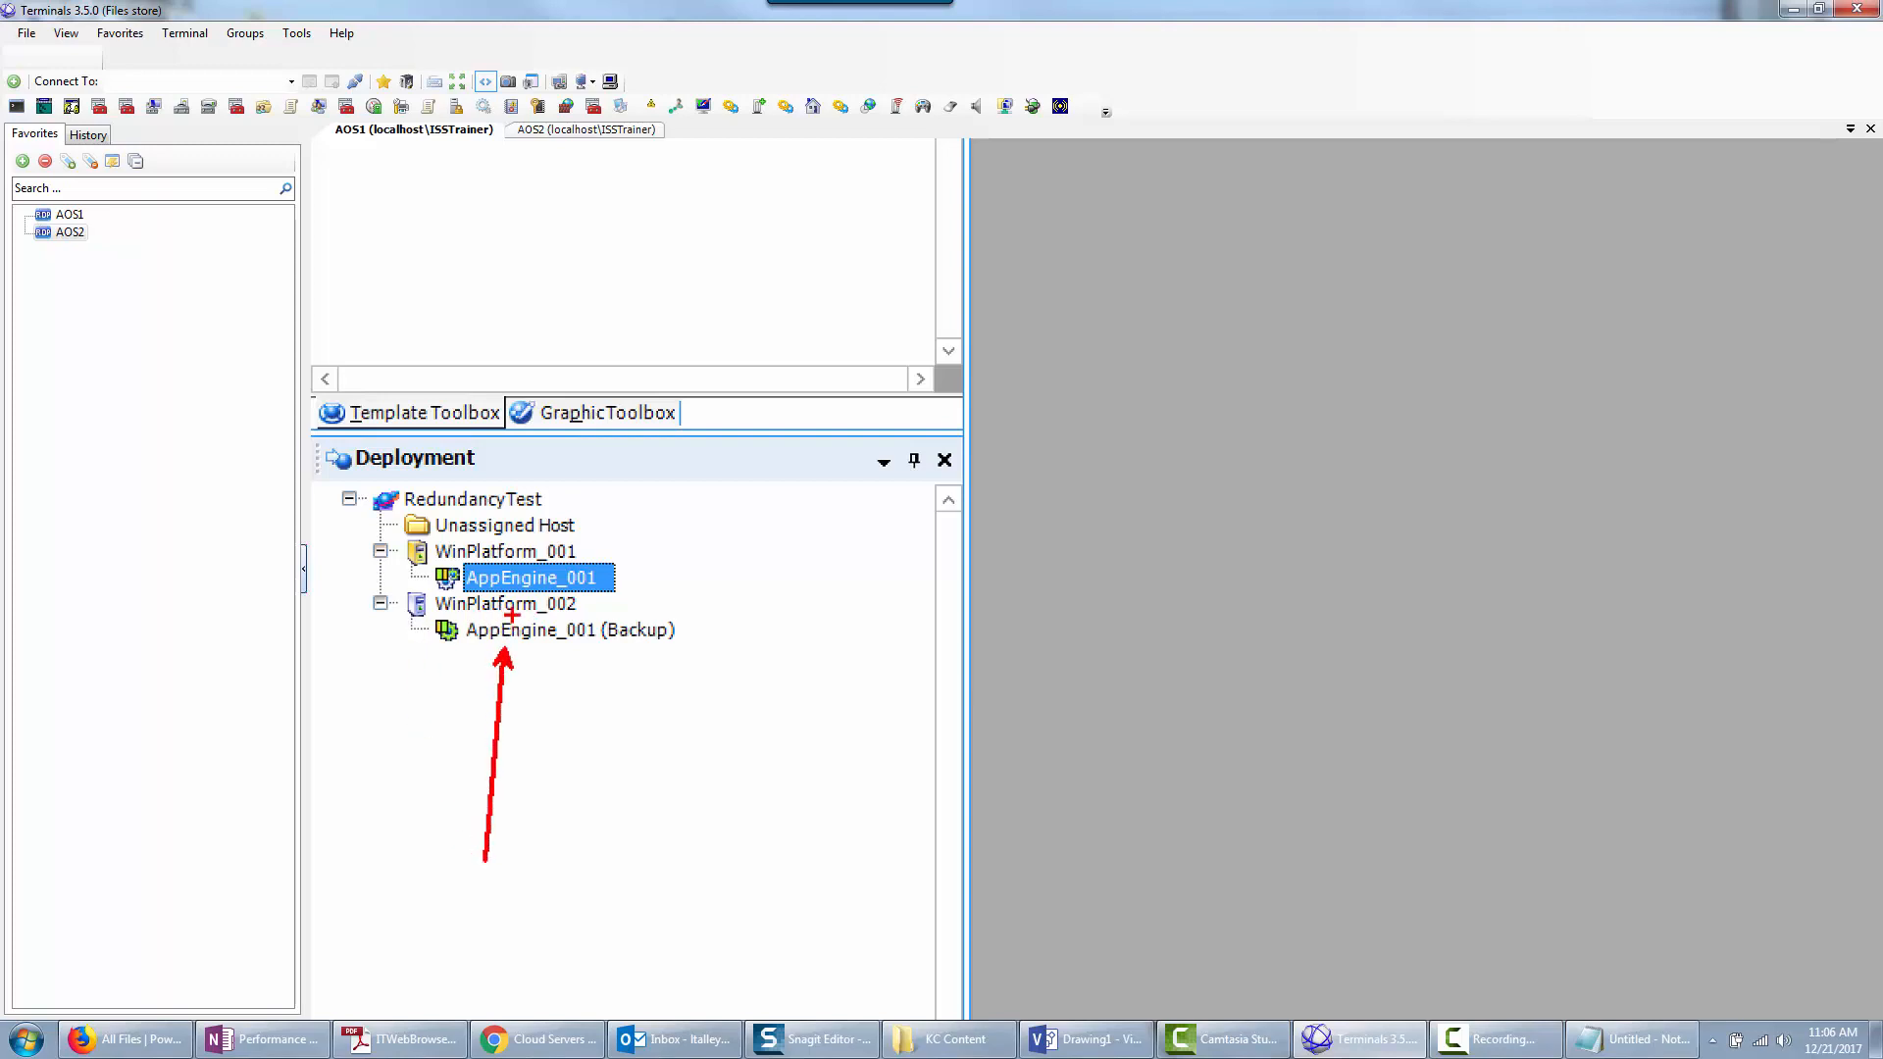
pyautogui.press('Escape')
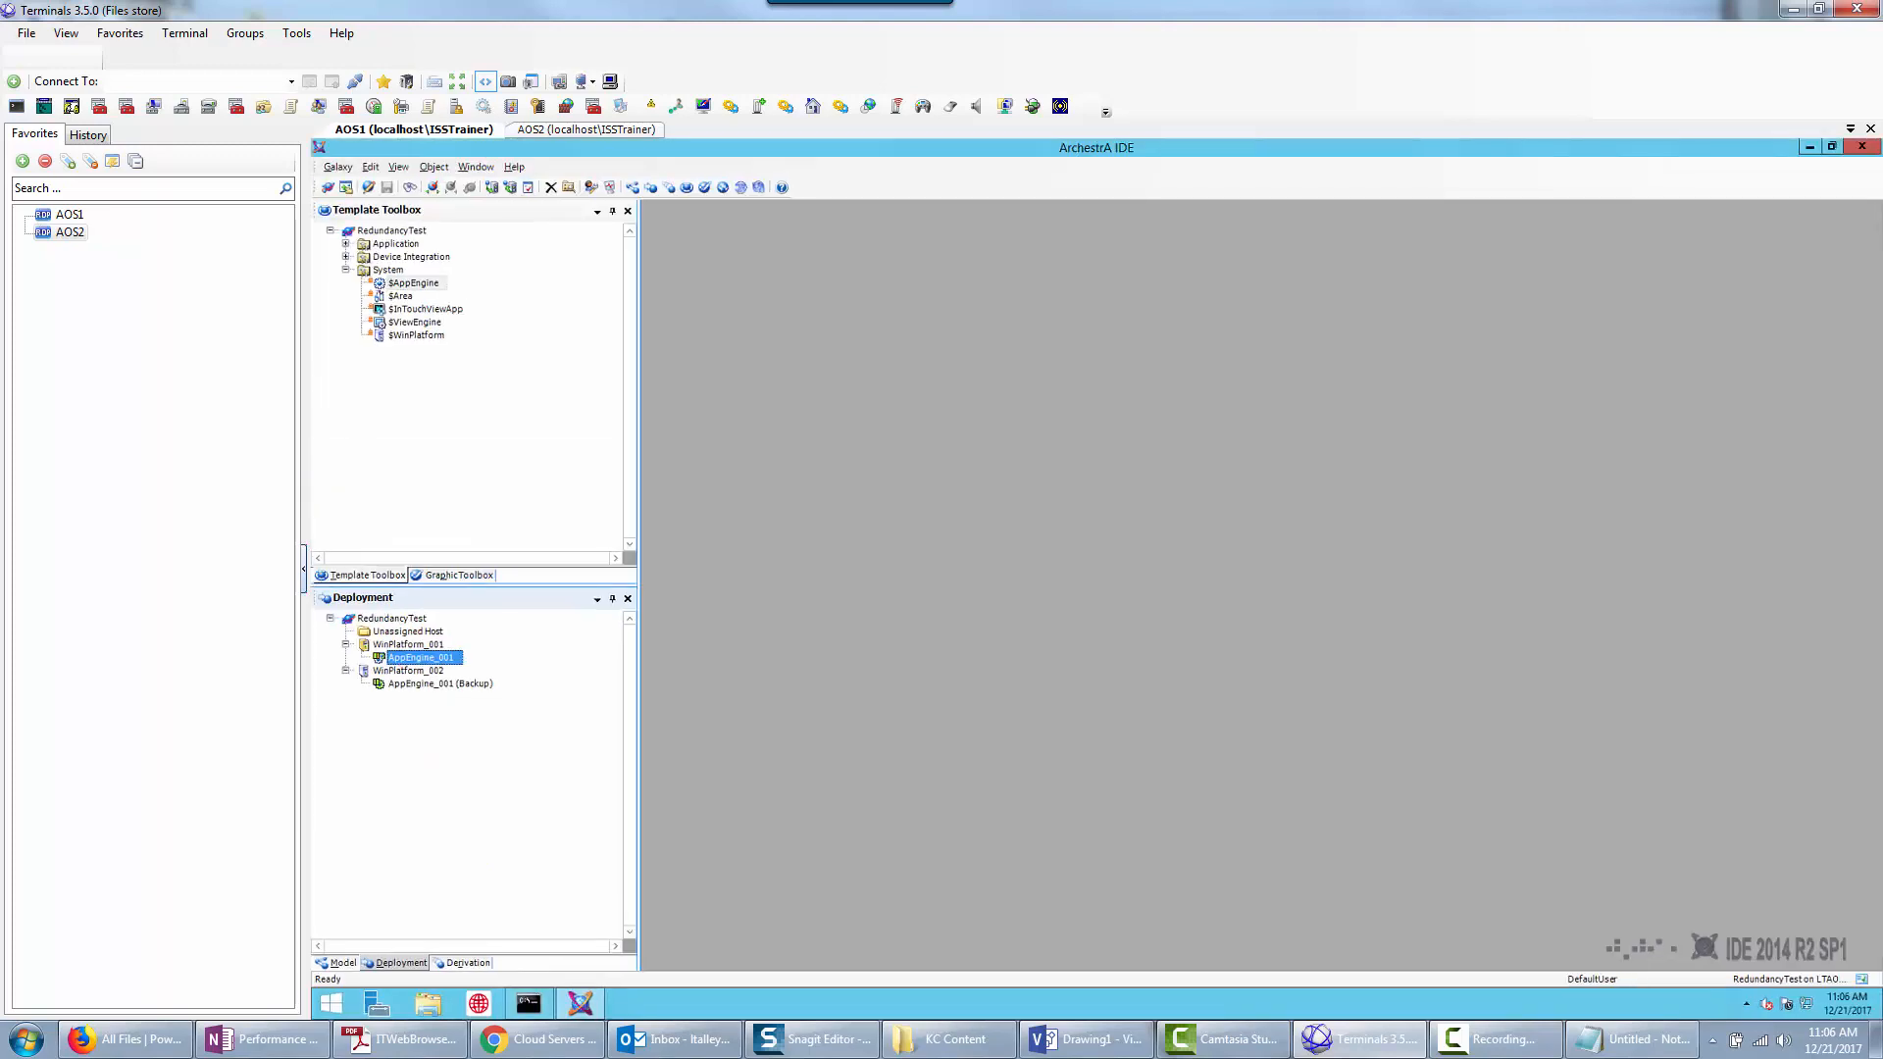
# Deploy the backup AppEngine_001 under WinPlatform_002 and dismiss the finished deployment dialog.
pyautogui.click(415, 686)
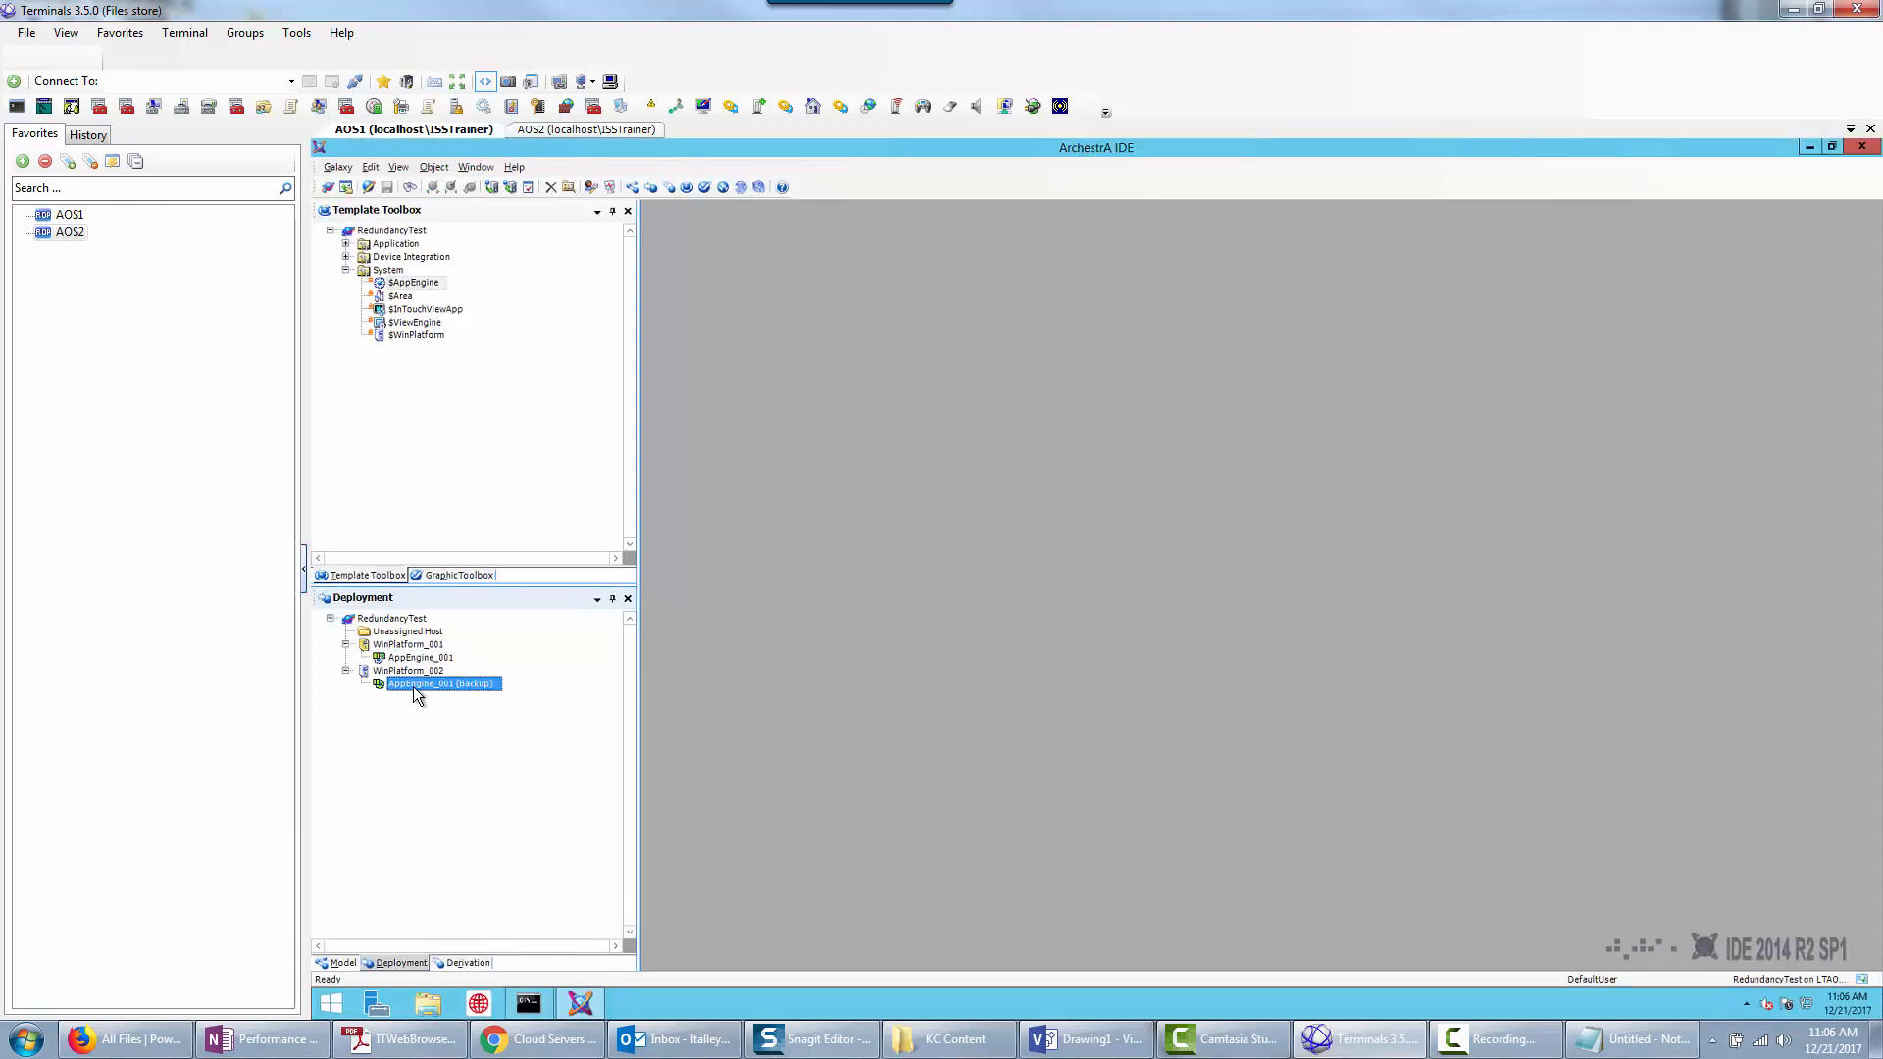
pyautogui.rightClick(415, 687)
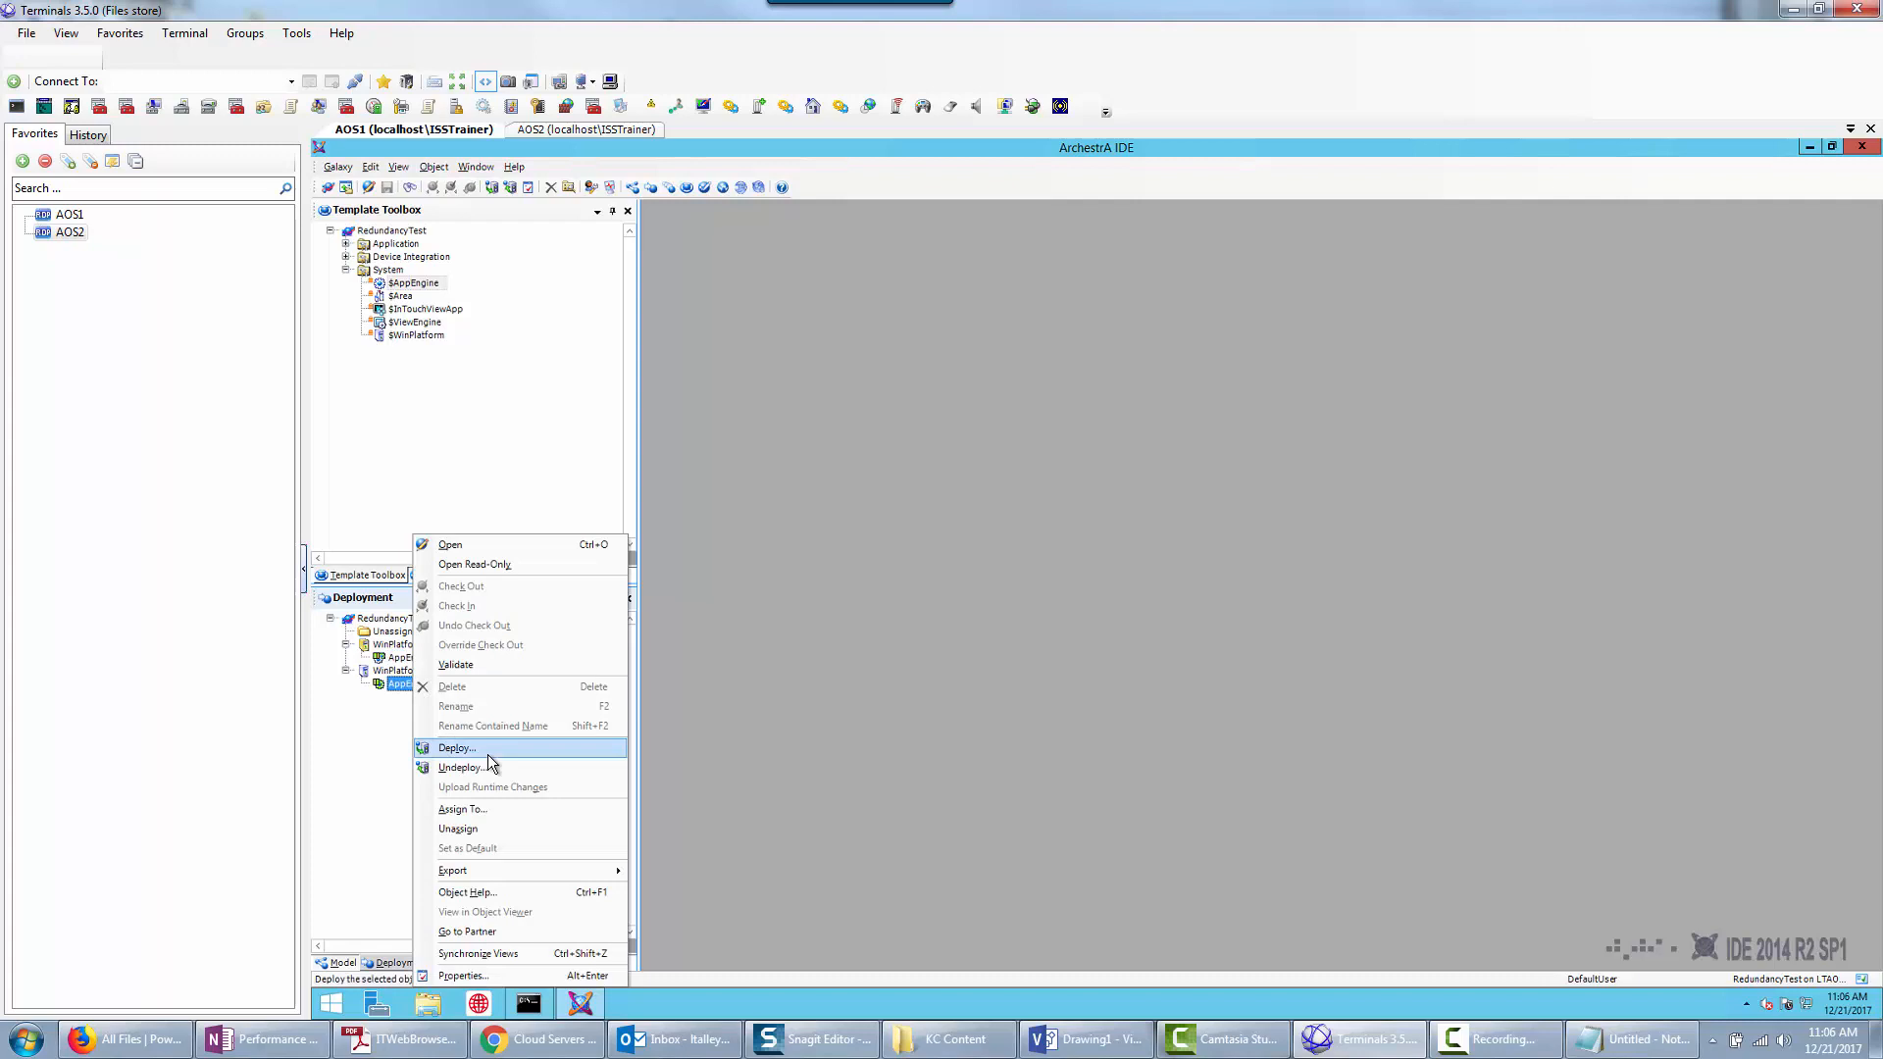
pyautogui.click(456, 749)
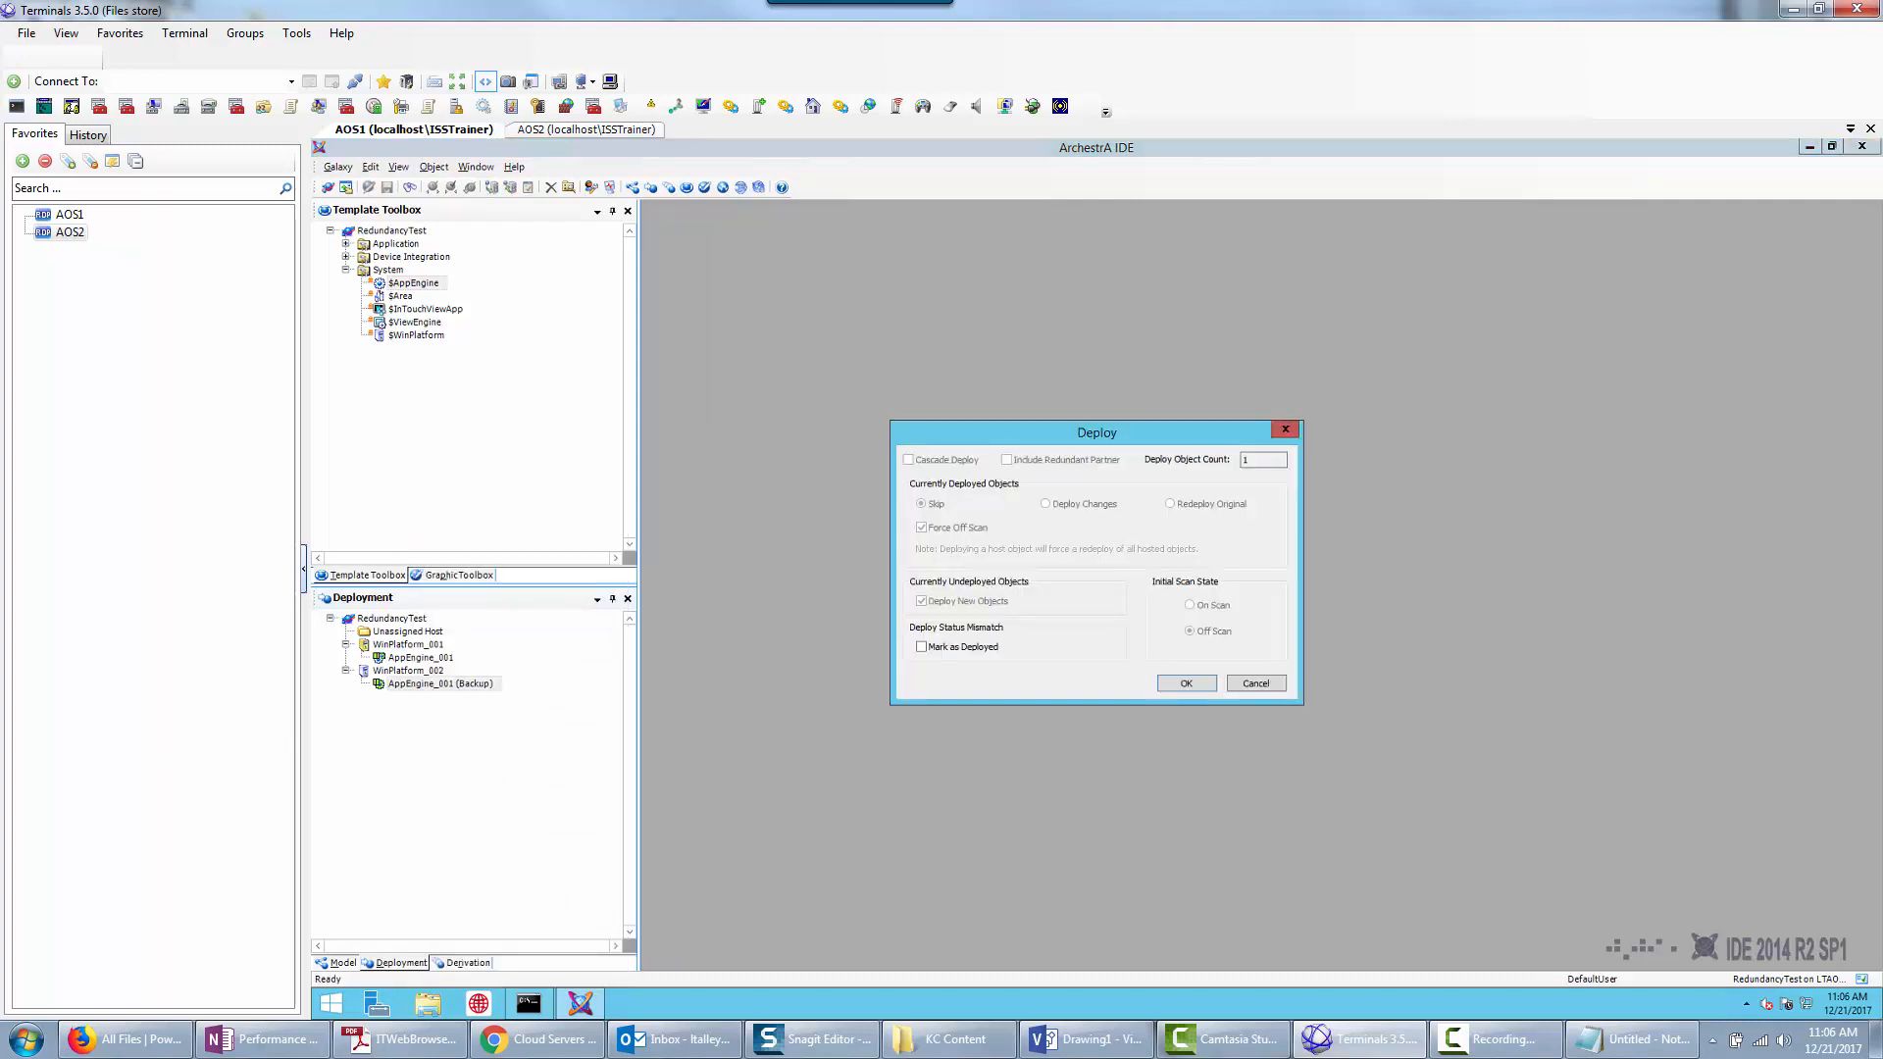
pyautogui.click(1171, 688)
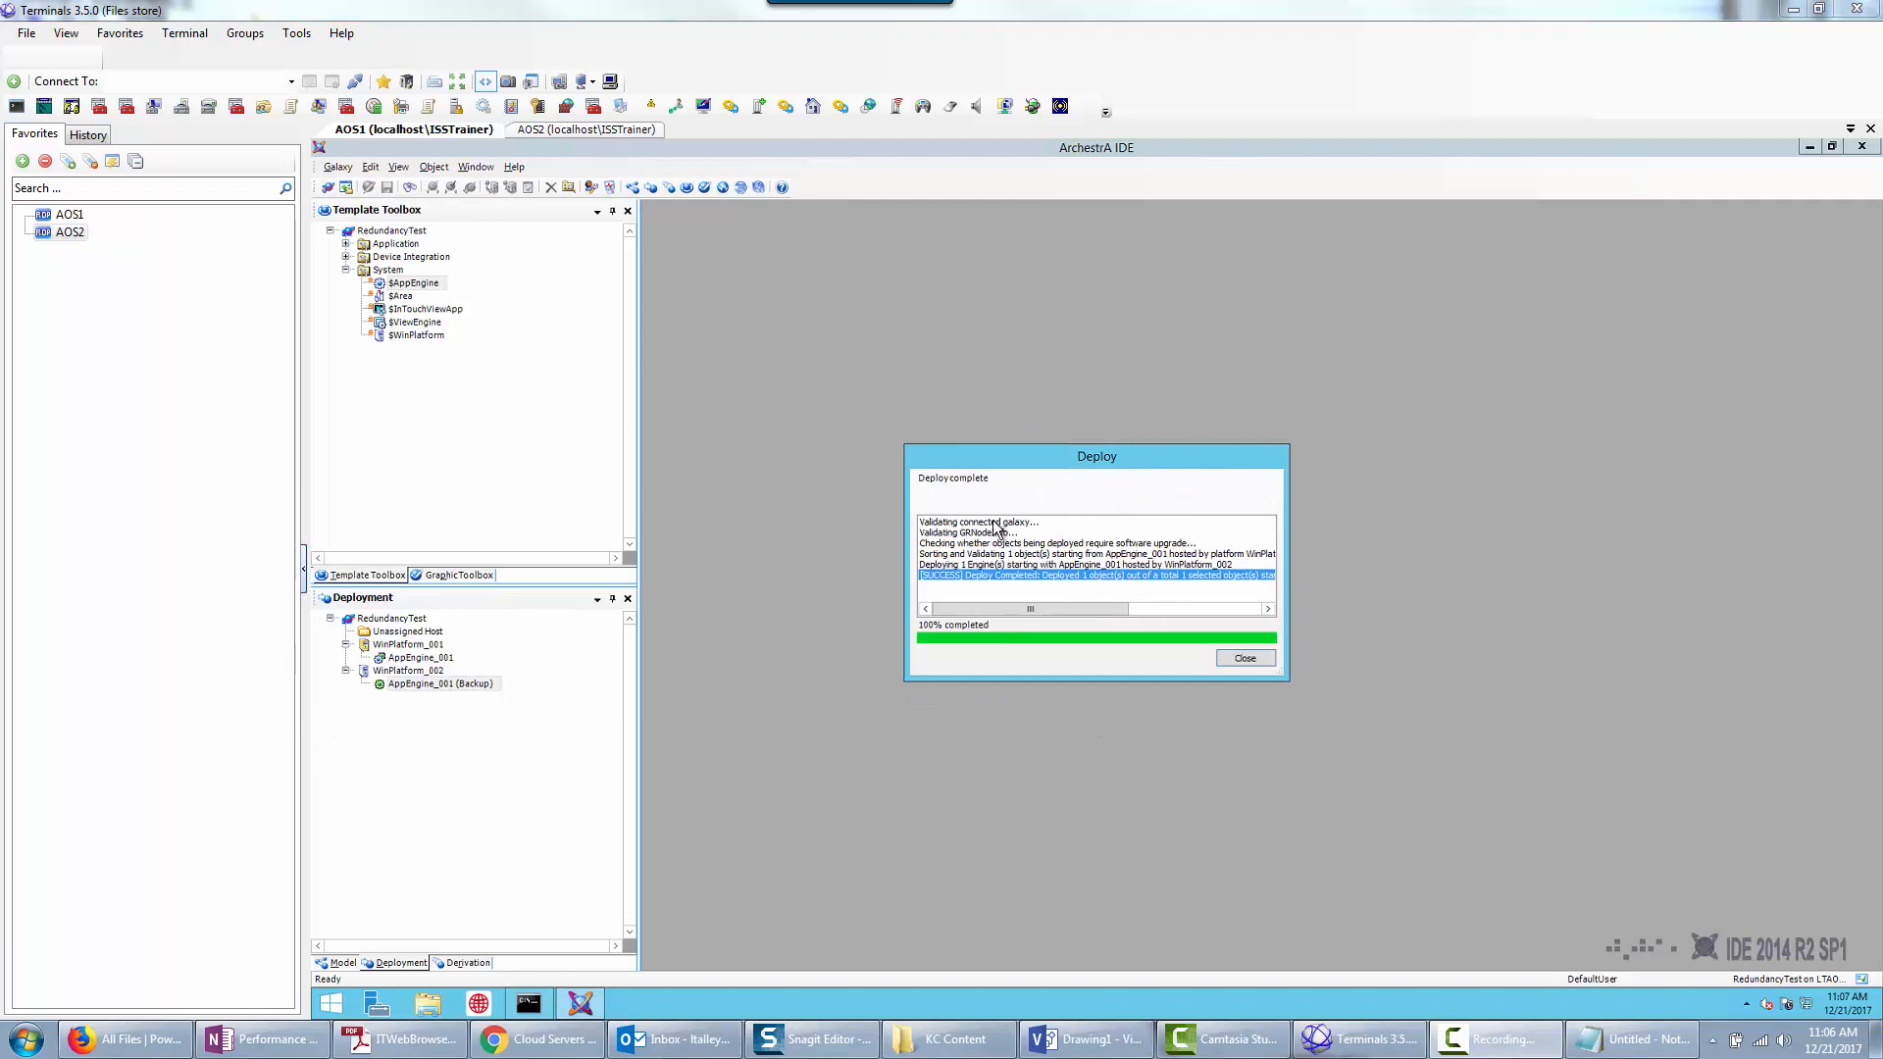
pyautogui.click(1246, 660)
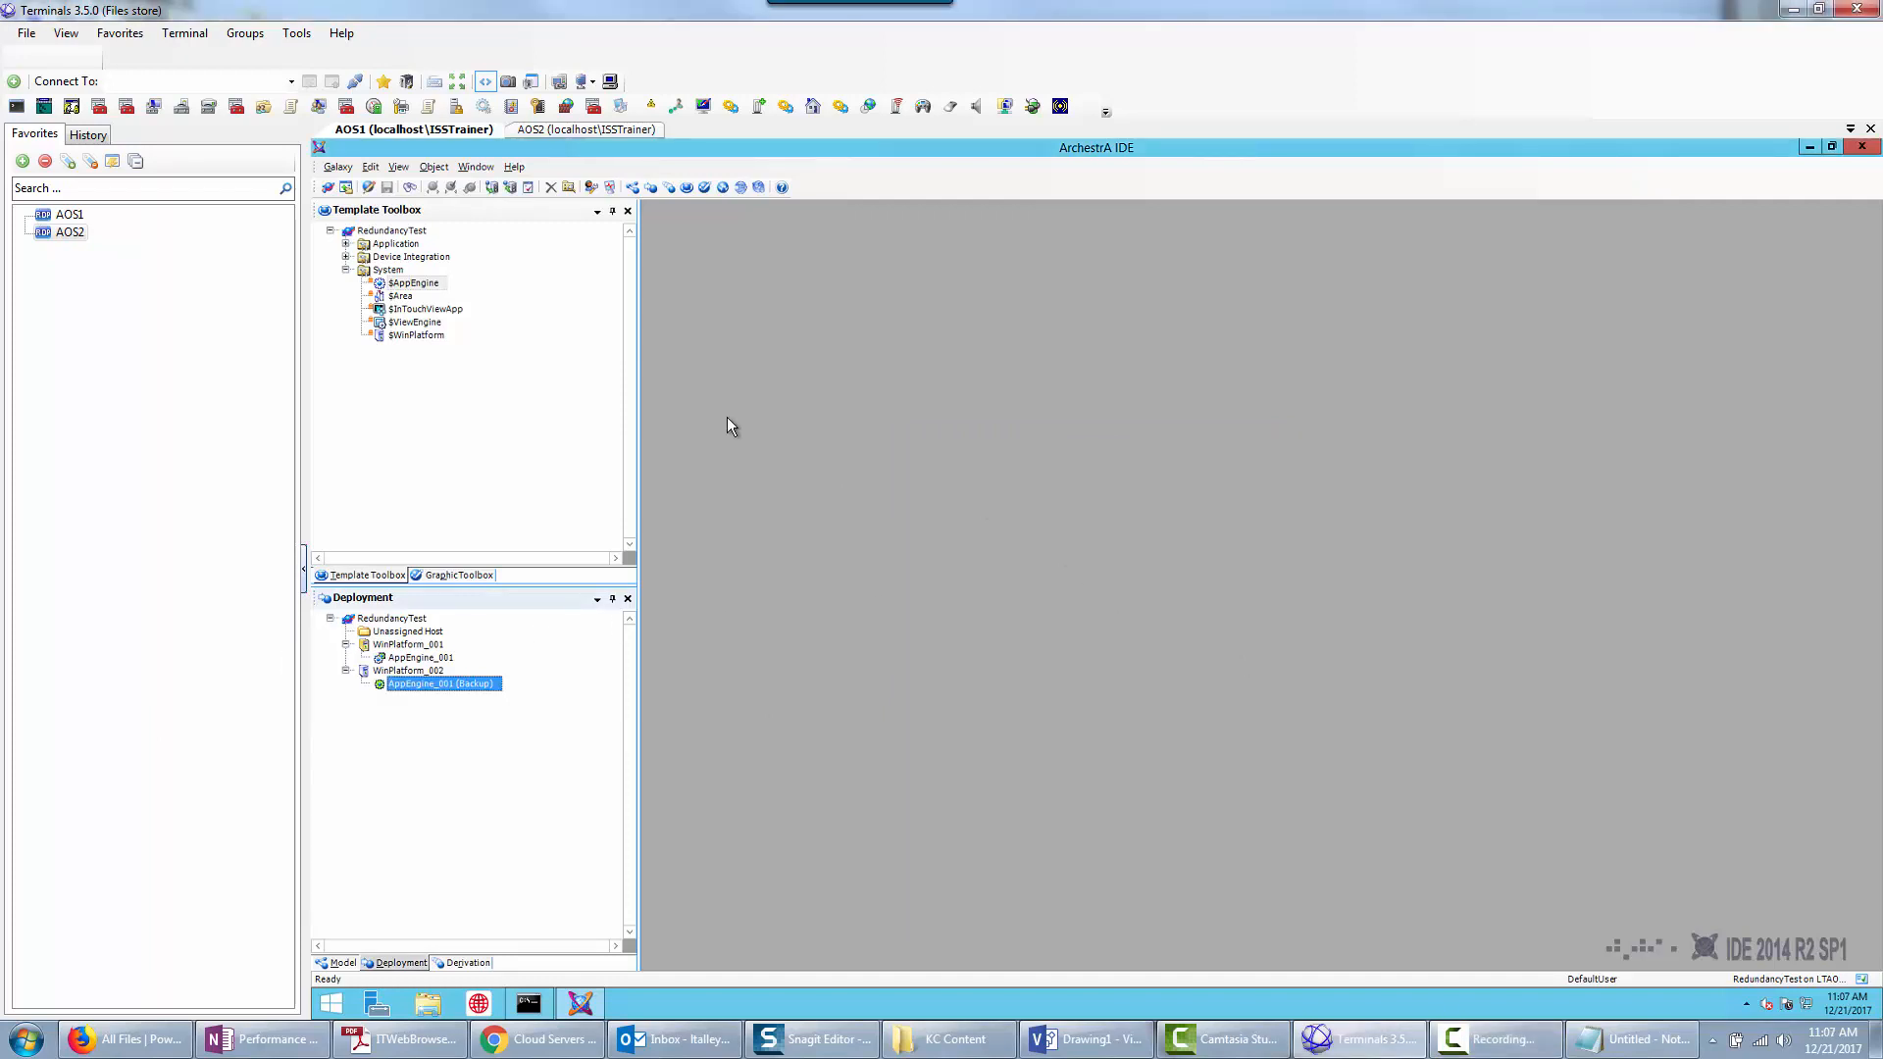
# Derive a template from $InTouchViewApp, keeping its default name.
pyautogui.click(422, 309)
pyautogui.rightClick(419, 310)
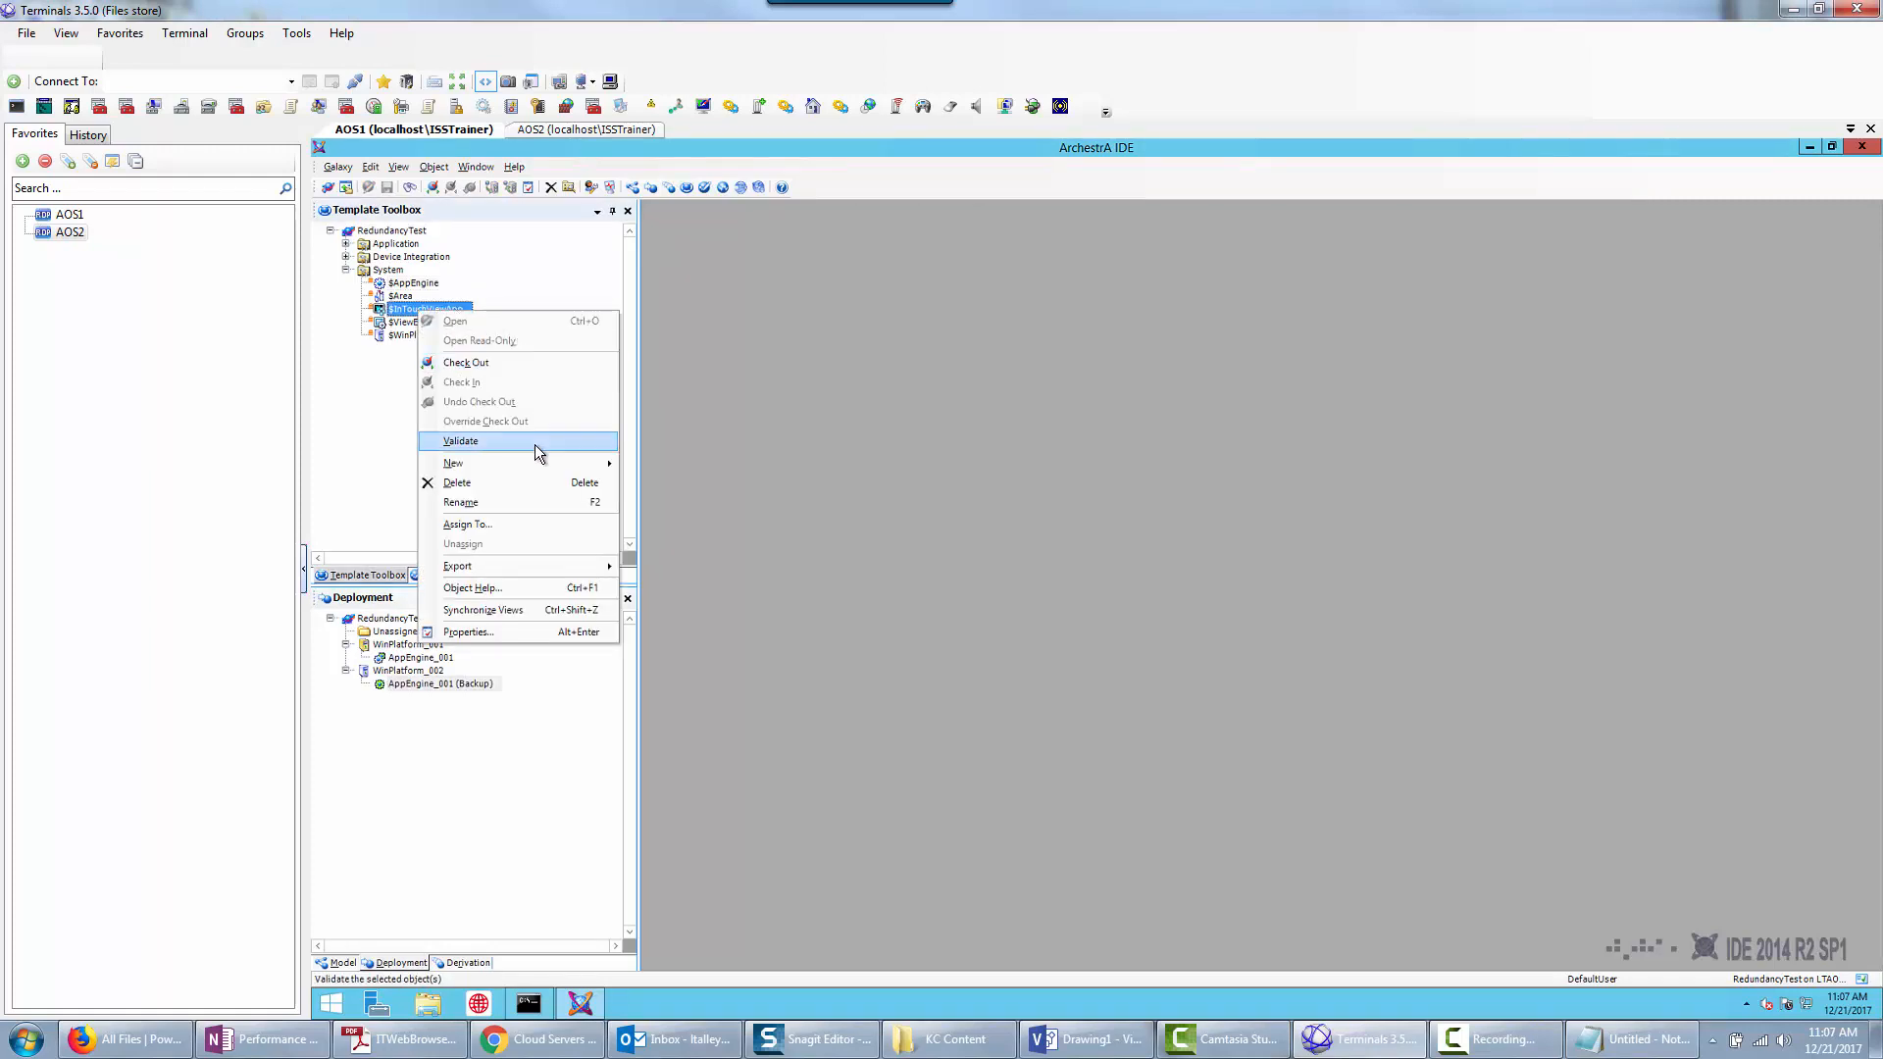
pyautogui.moveTo(538, 469)
pyautogui.click(692, 480)
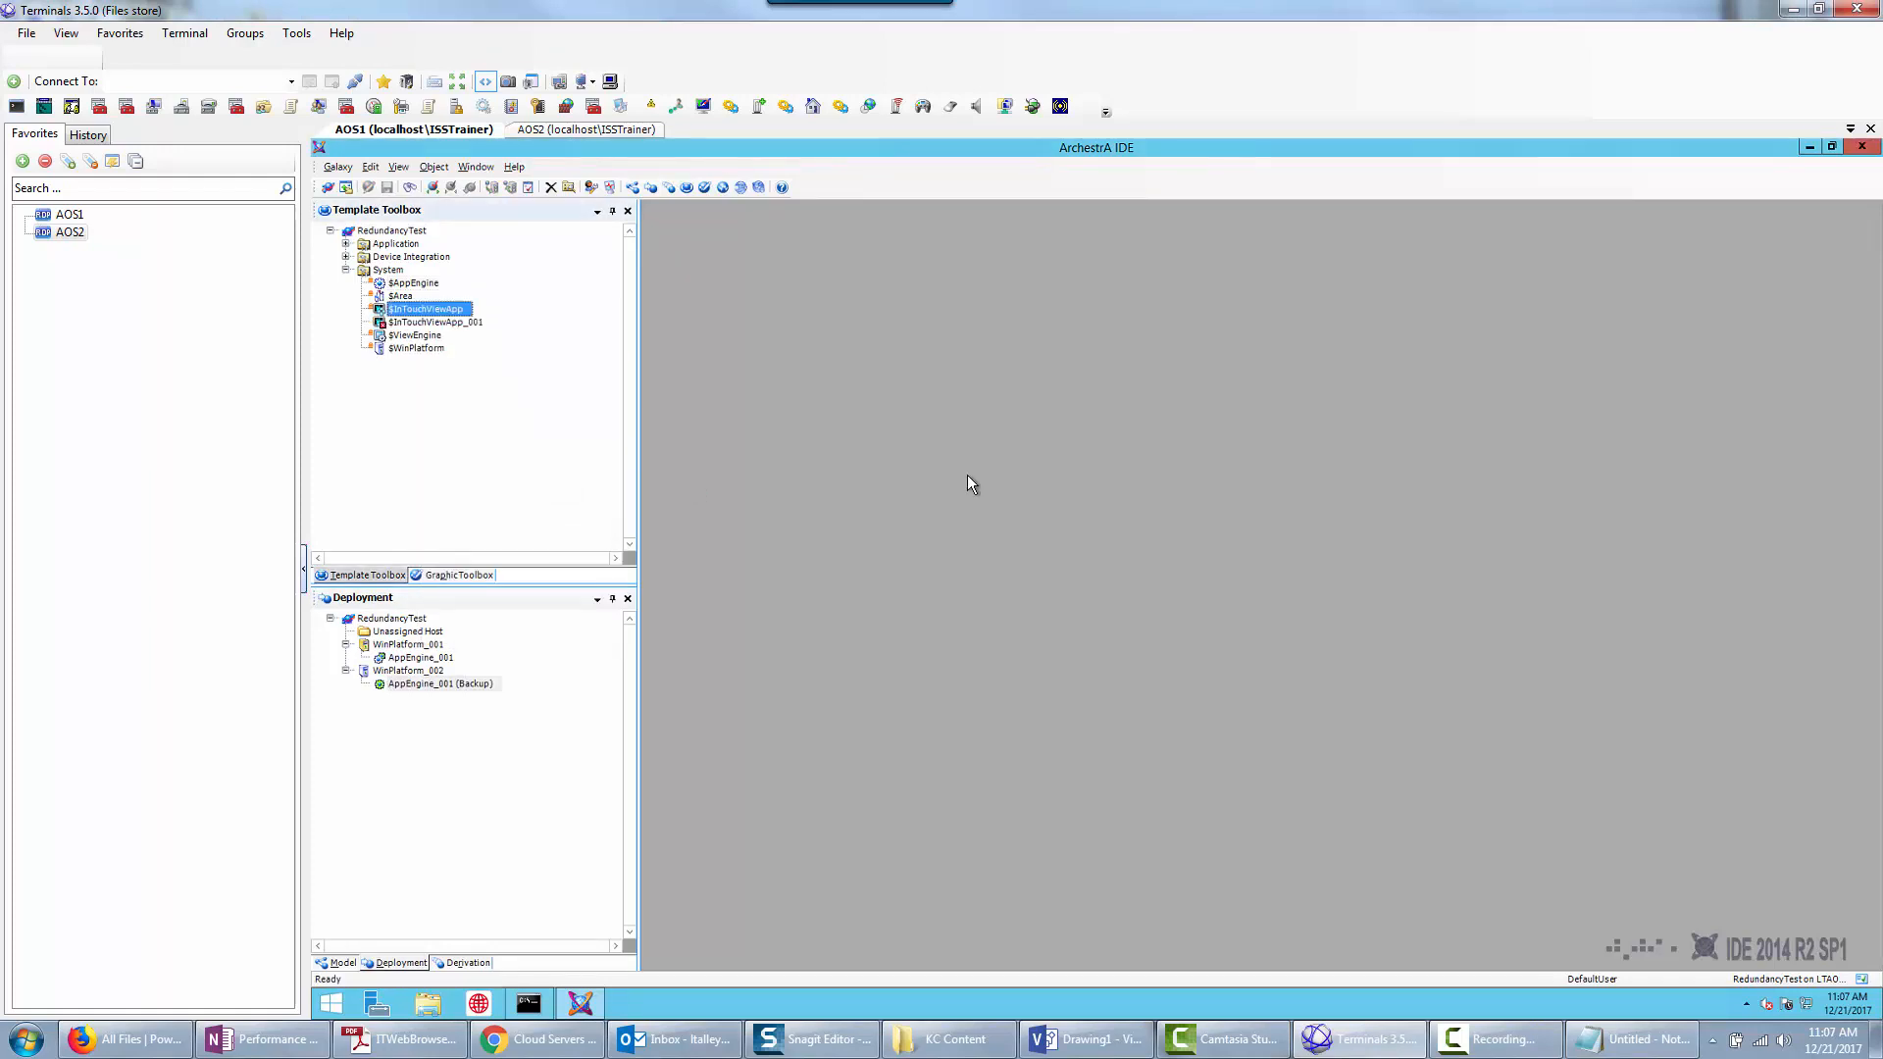
pyautogui.press('Return')
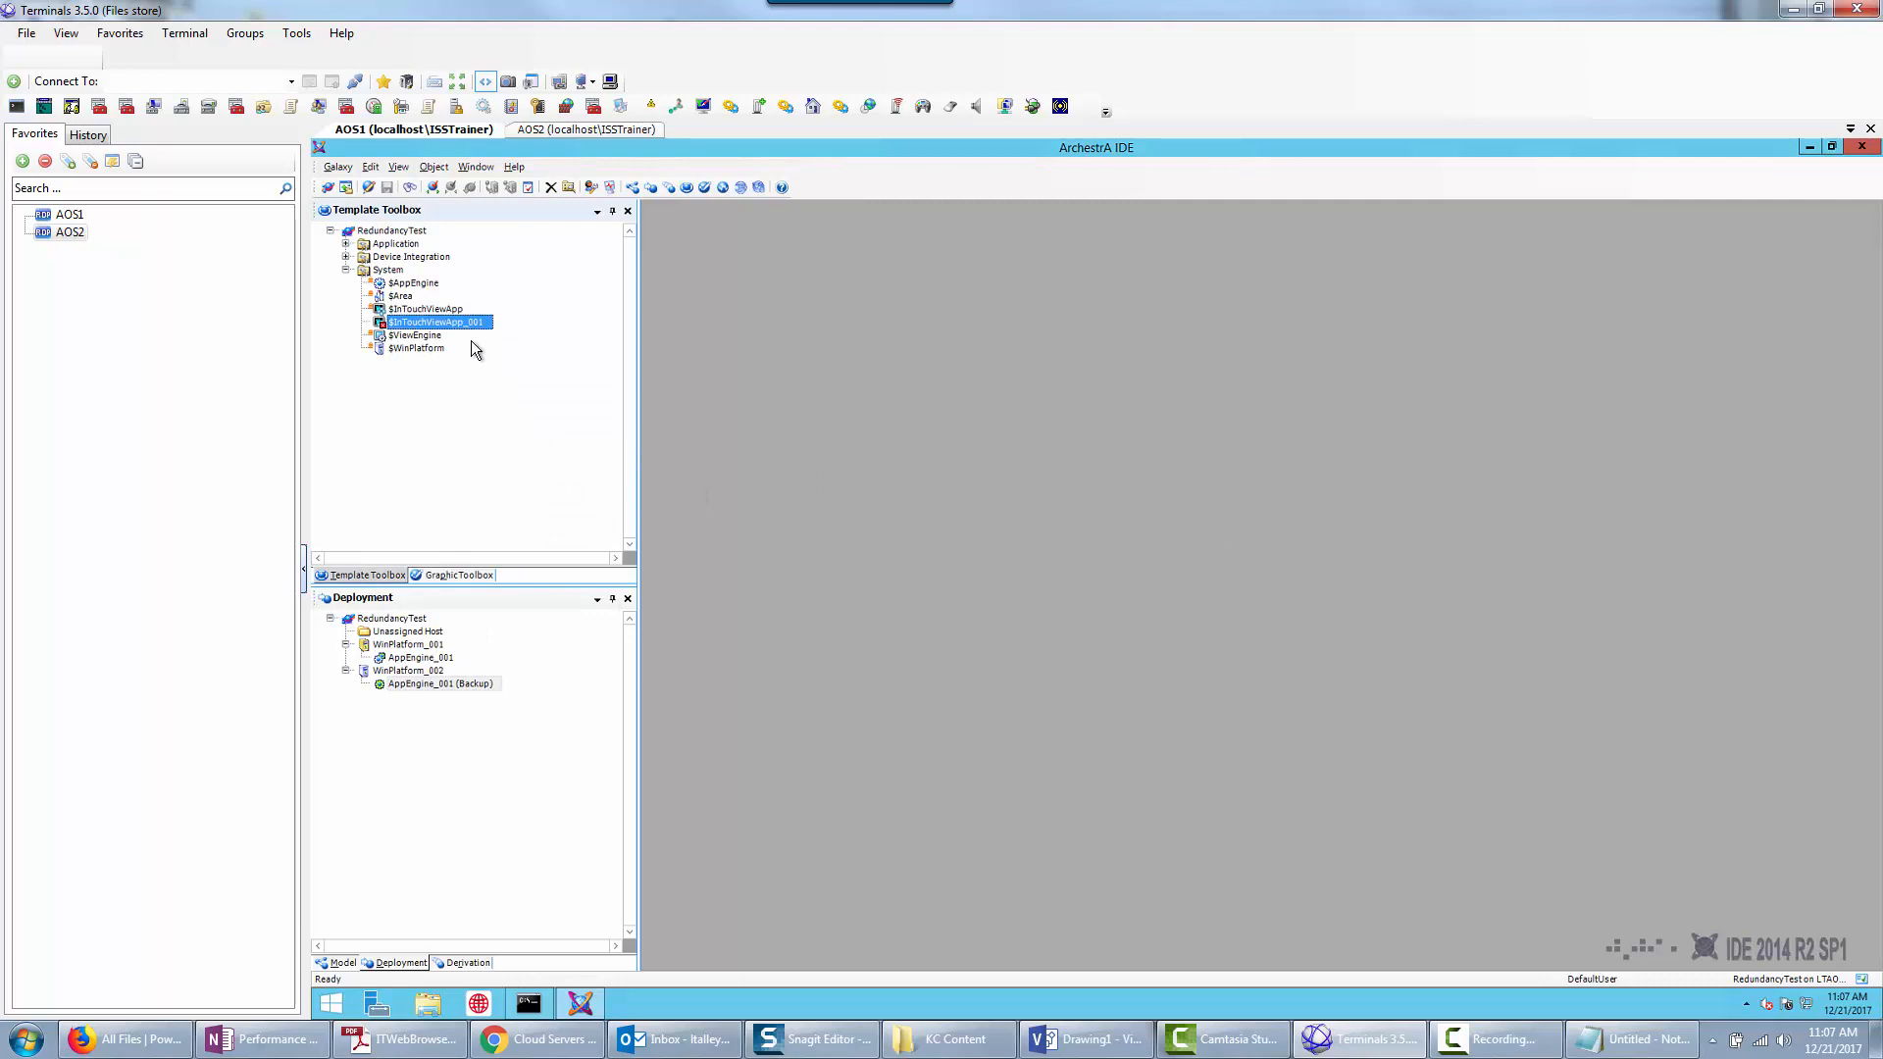
# Initialize $InTouchViewApp_001 as a new InTouch application with the default application name and open it in WindowMaker.
pyautogui.doubleClick(469, 325)
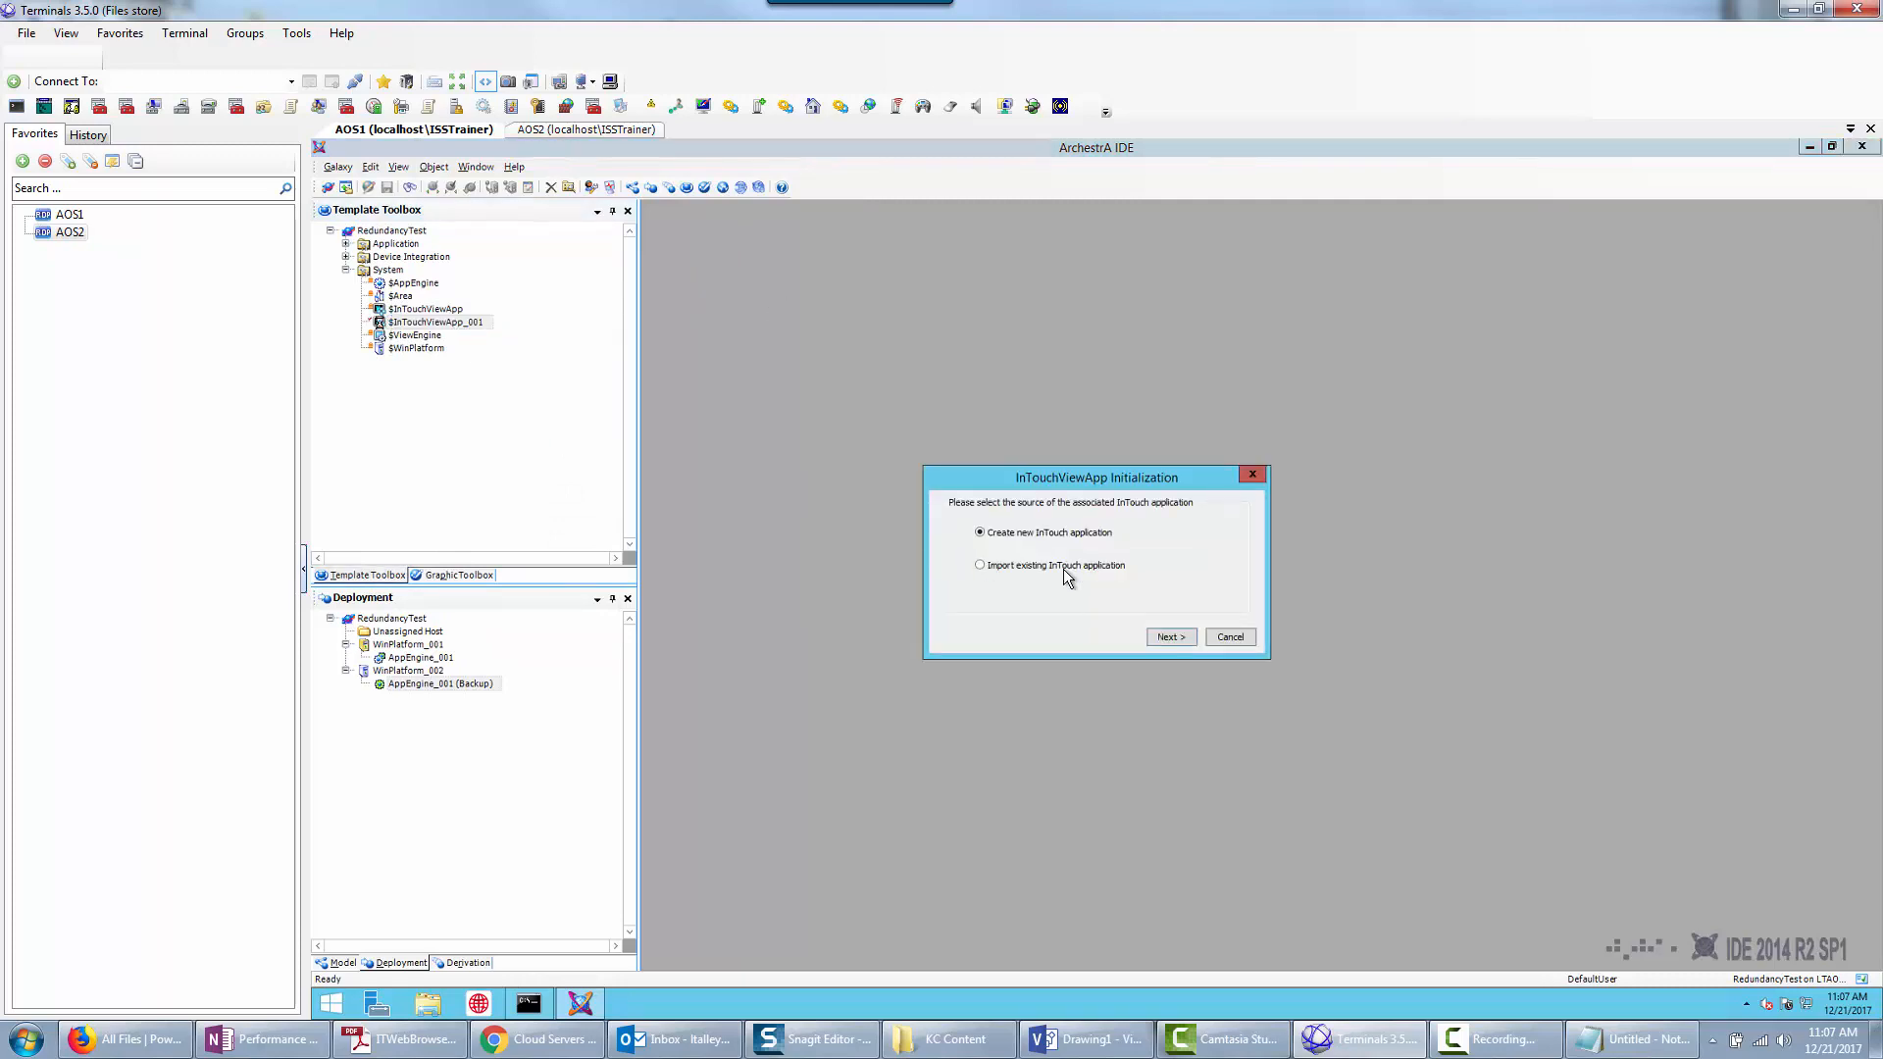
pyautogui.click(1173, 631)
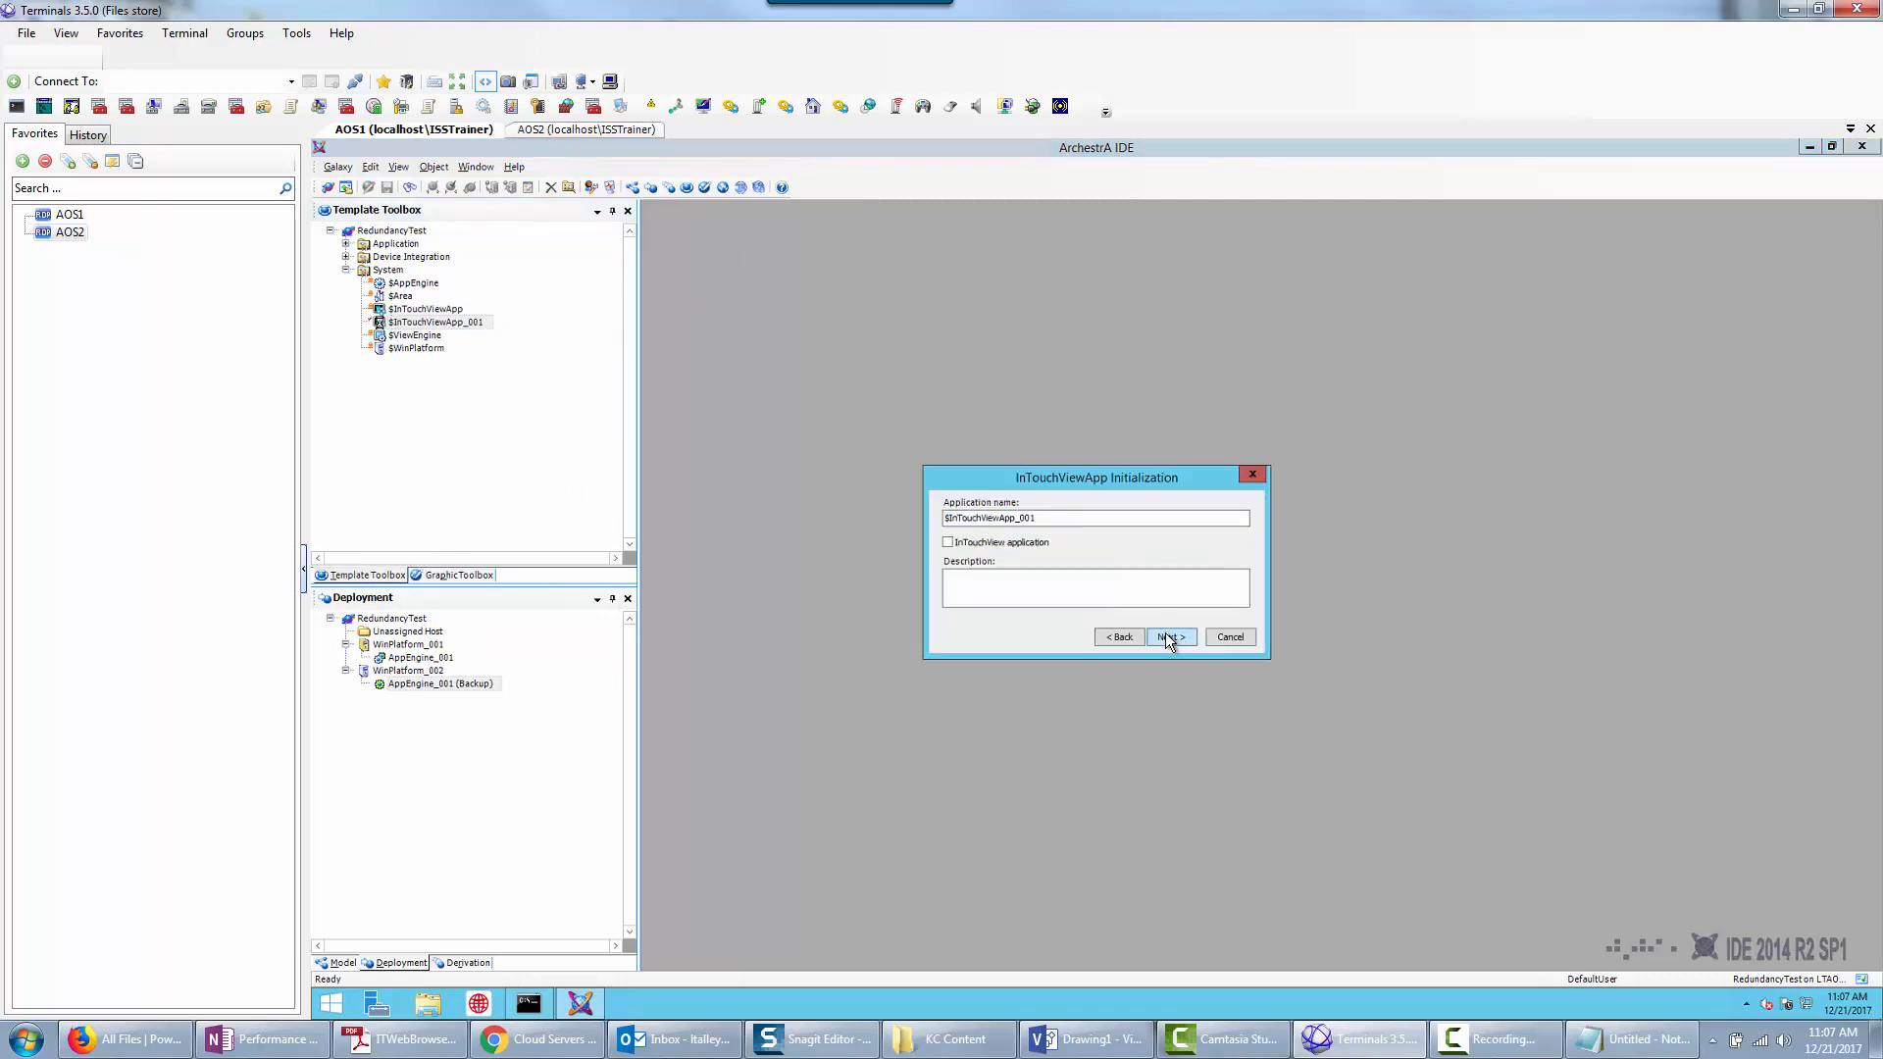
pyautogui.click(1167, 633)
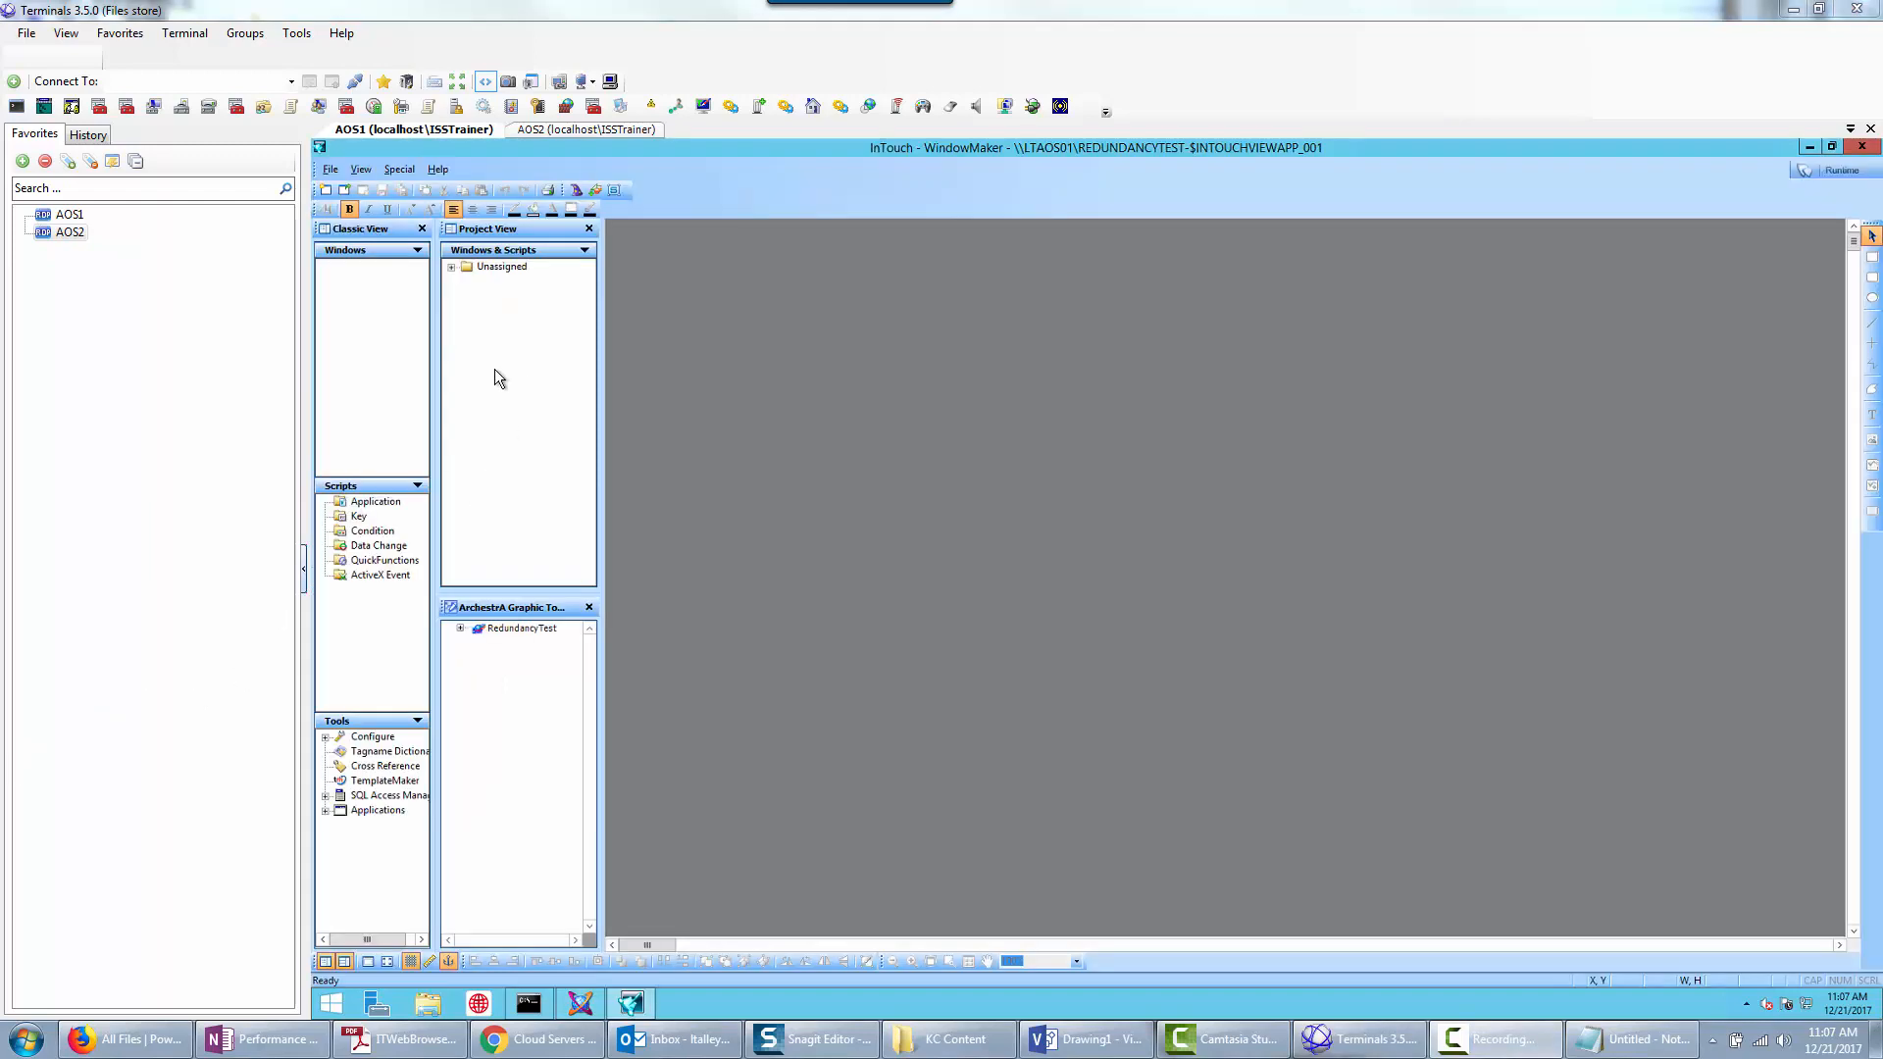
# Create a window named Overview with the default window properties in the unassigned Windows folder.
pyautogui.click(451, 267)
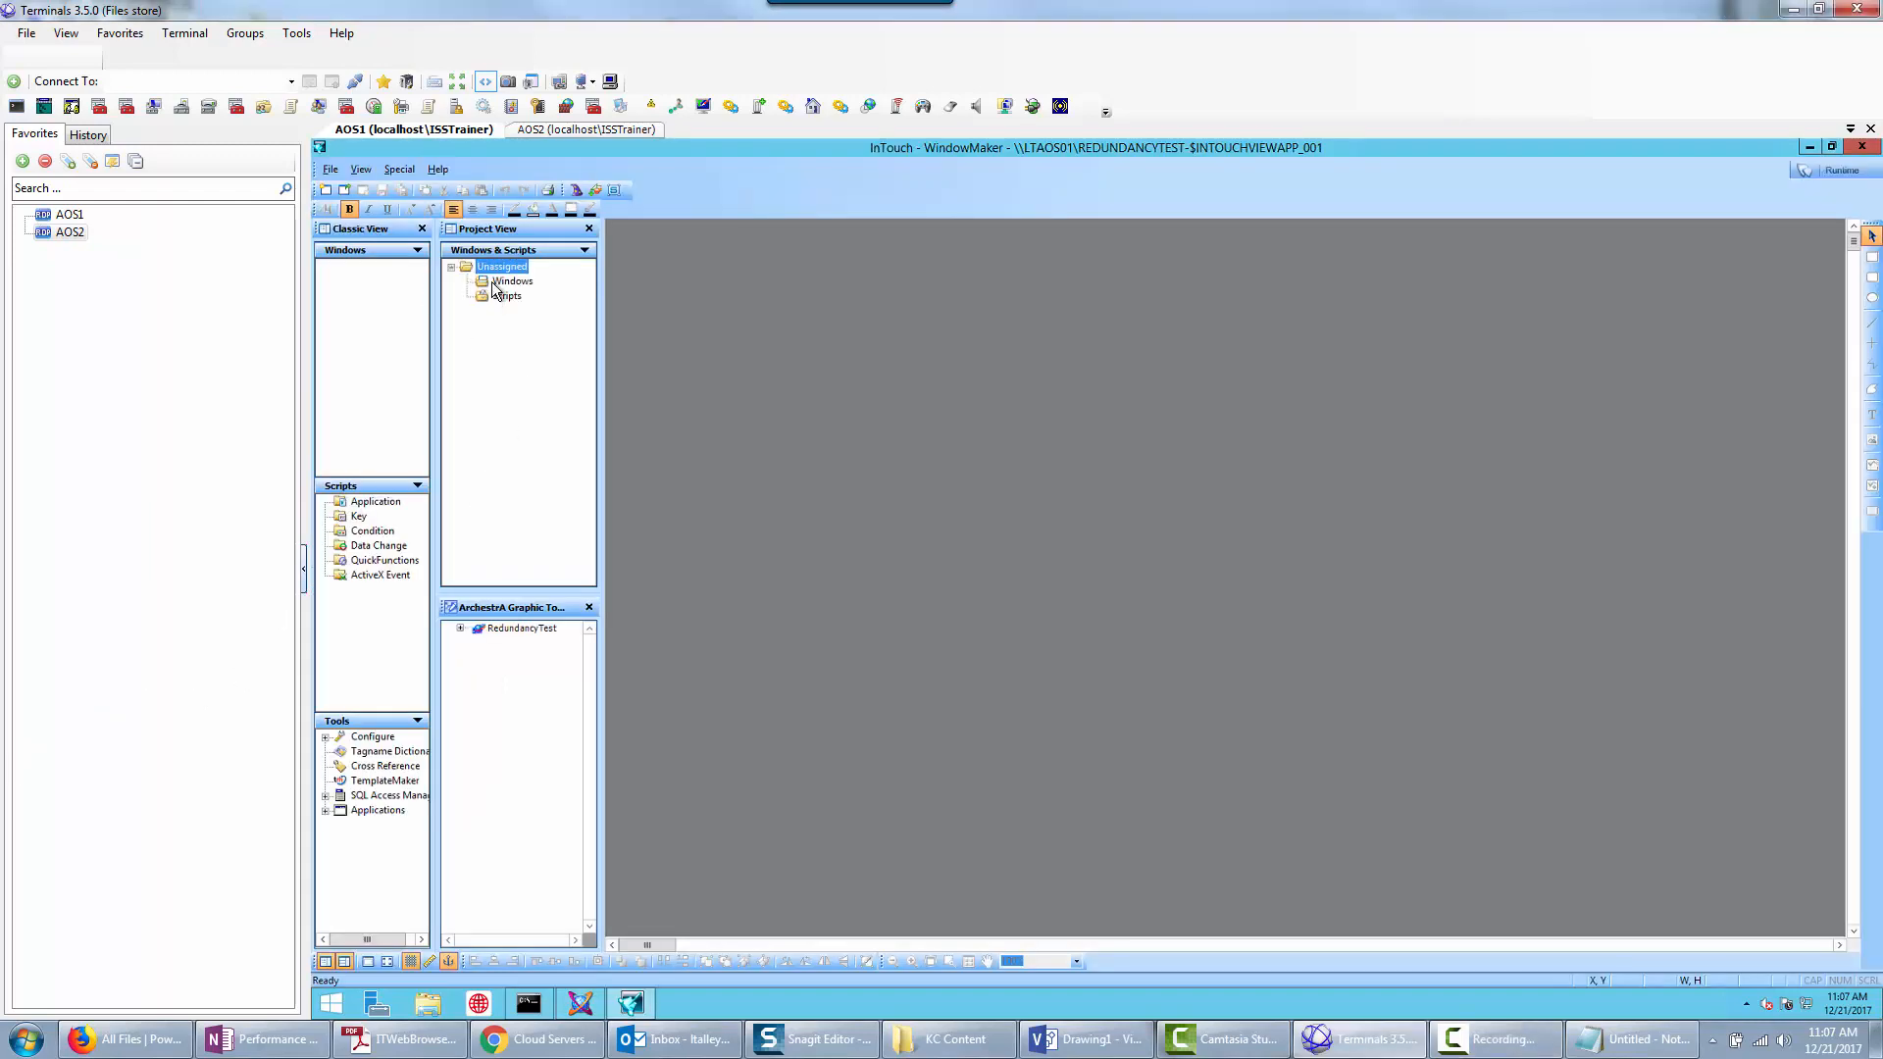
pyautogui.rightClick(493, 281)
pyautogui.click(552, 310)
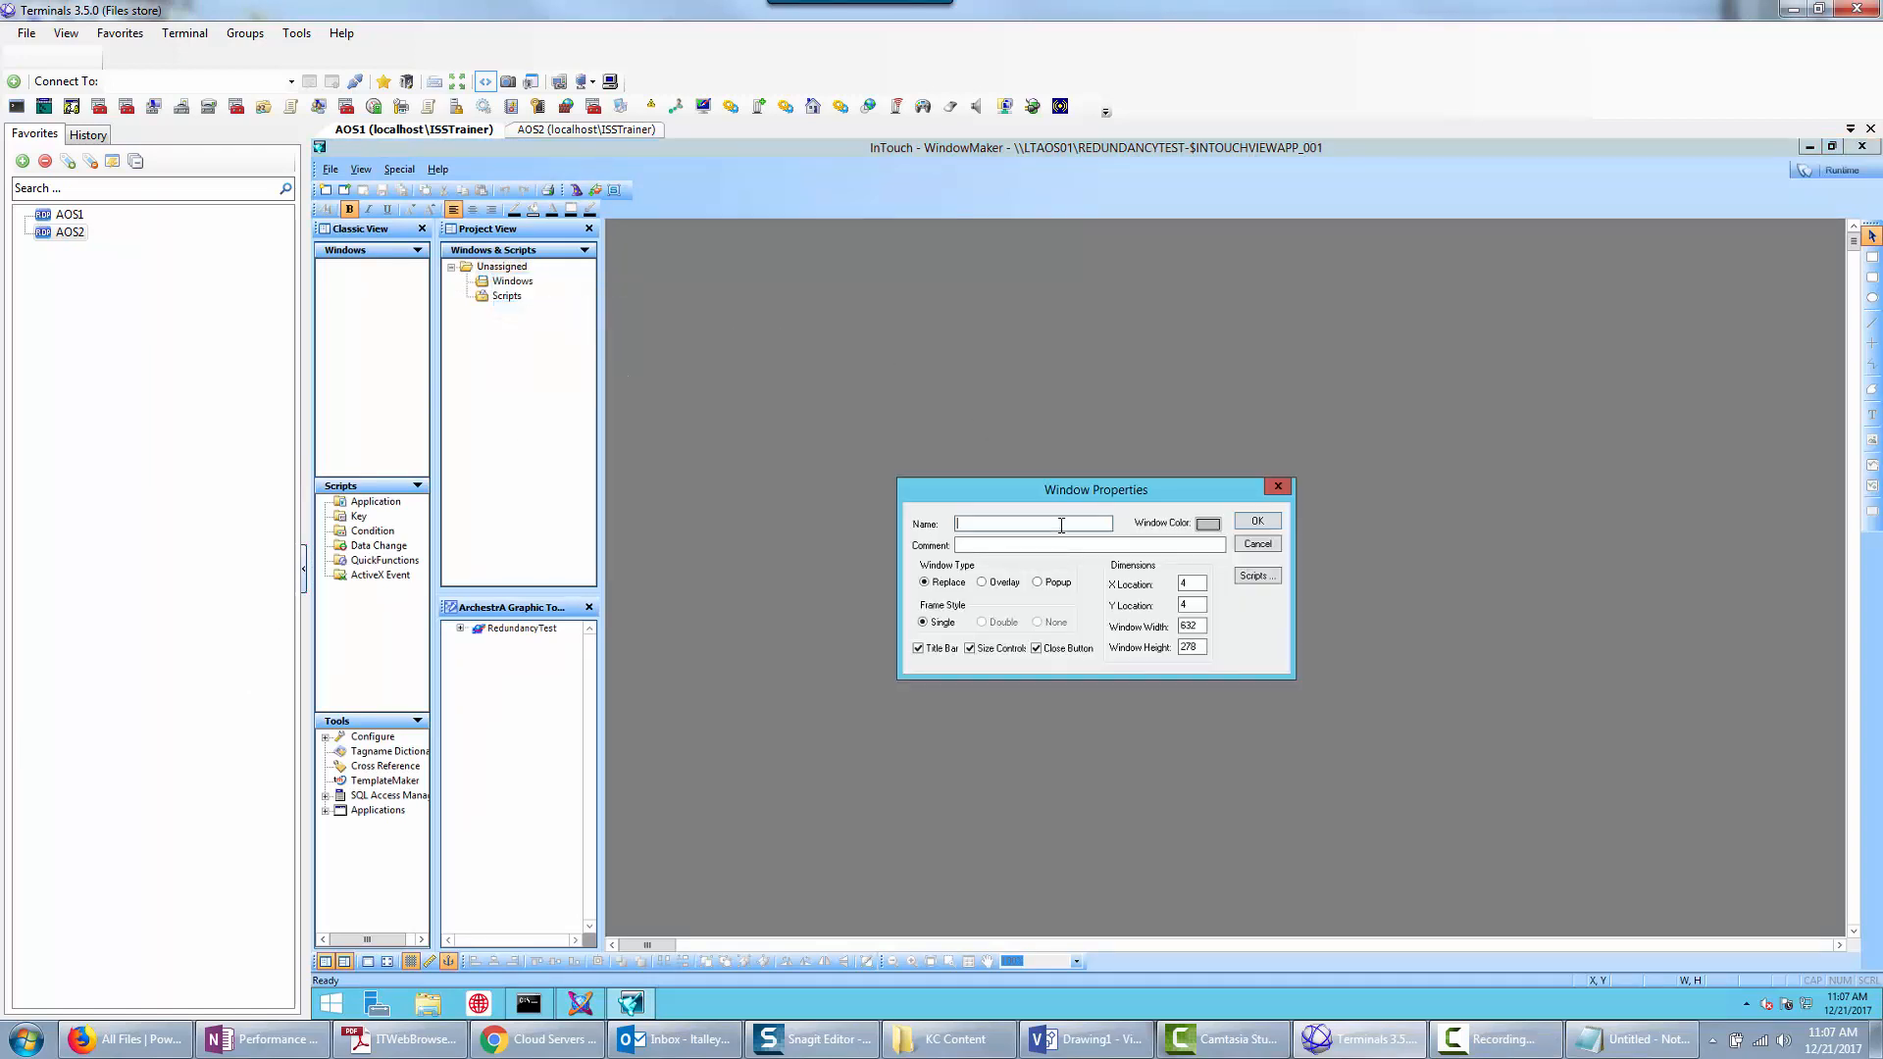
pyautogui.write('Overview')
pyautogui.press('Return')
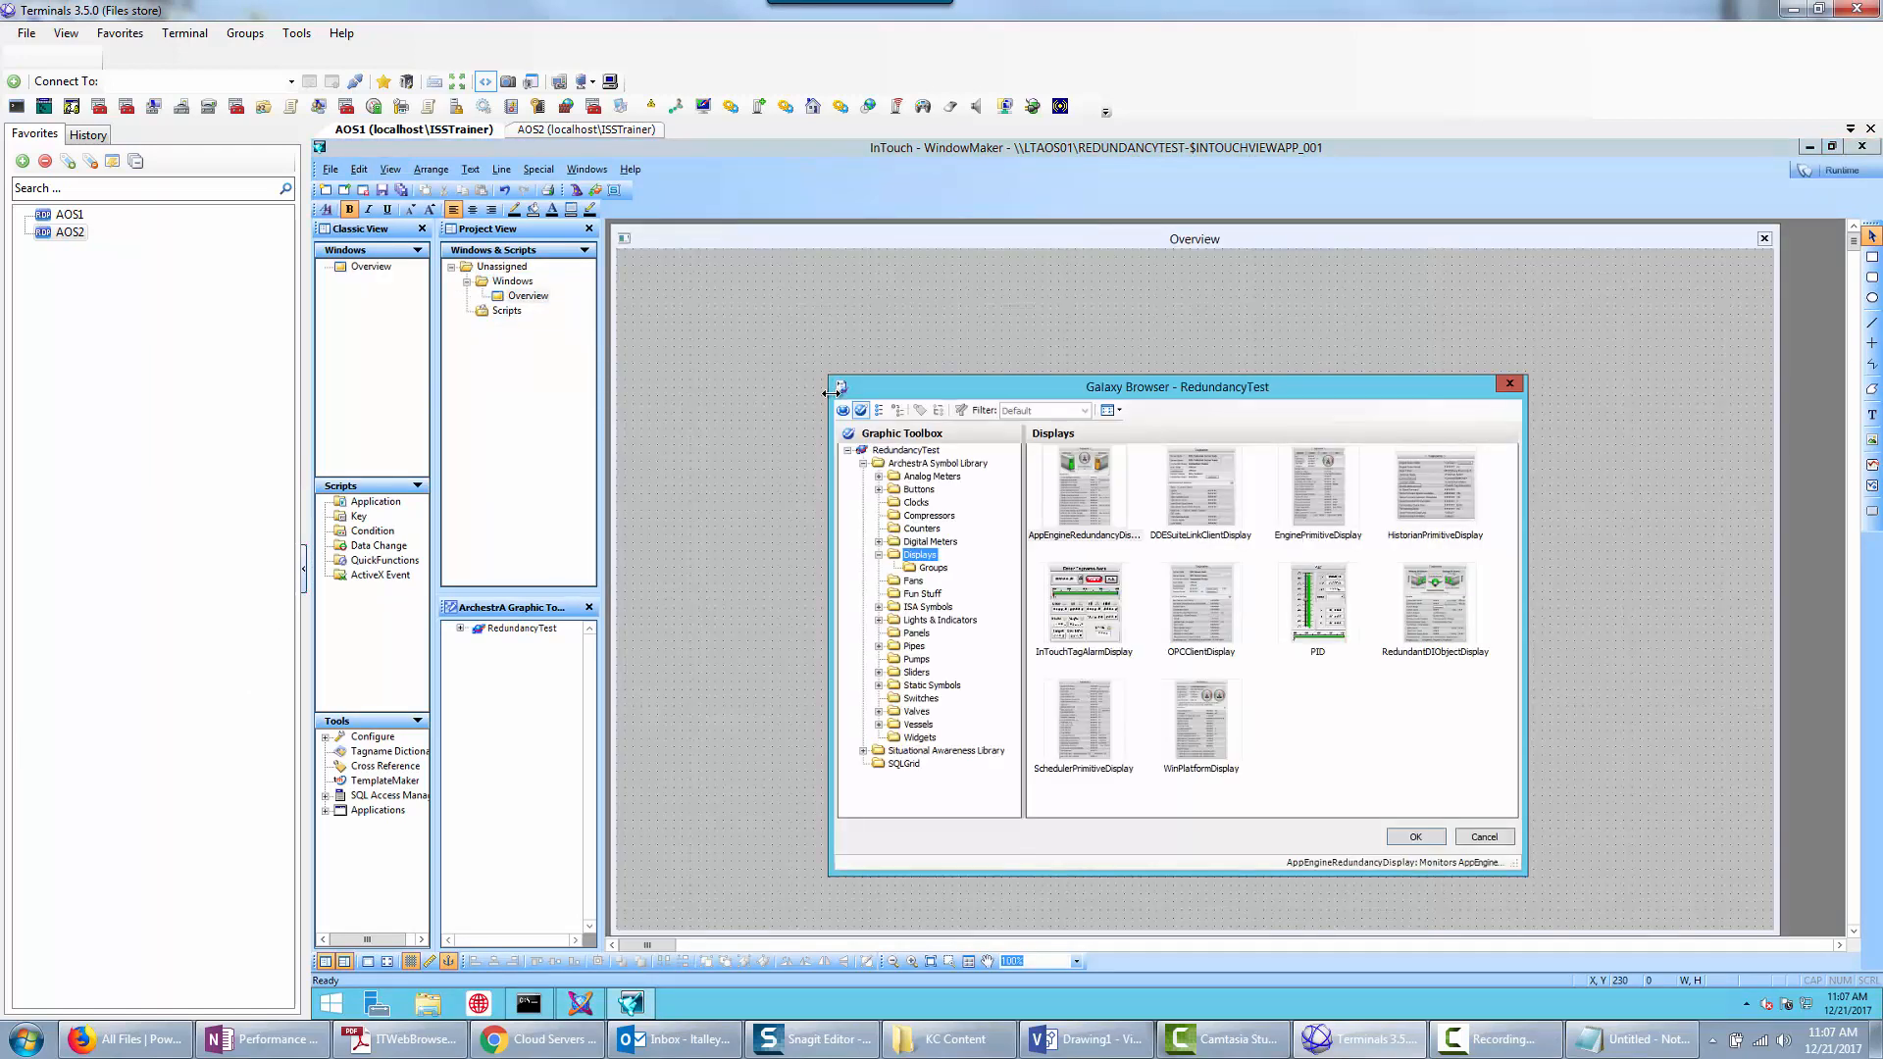
# Embed AppEngine_001's Overview graphic from the galaxy instances in the Overview window at about X 240, Y 70.
pyautogui.click(878, 410)
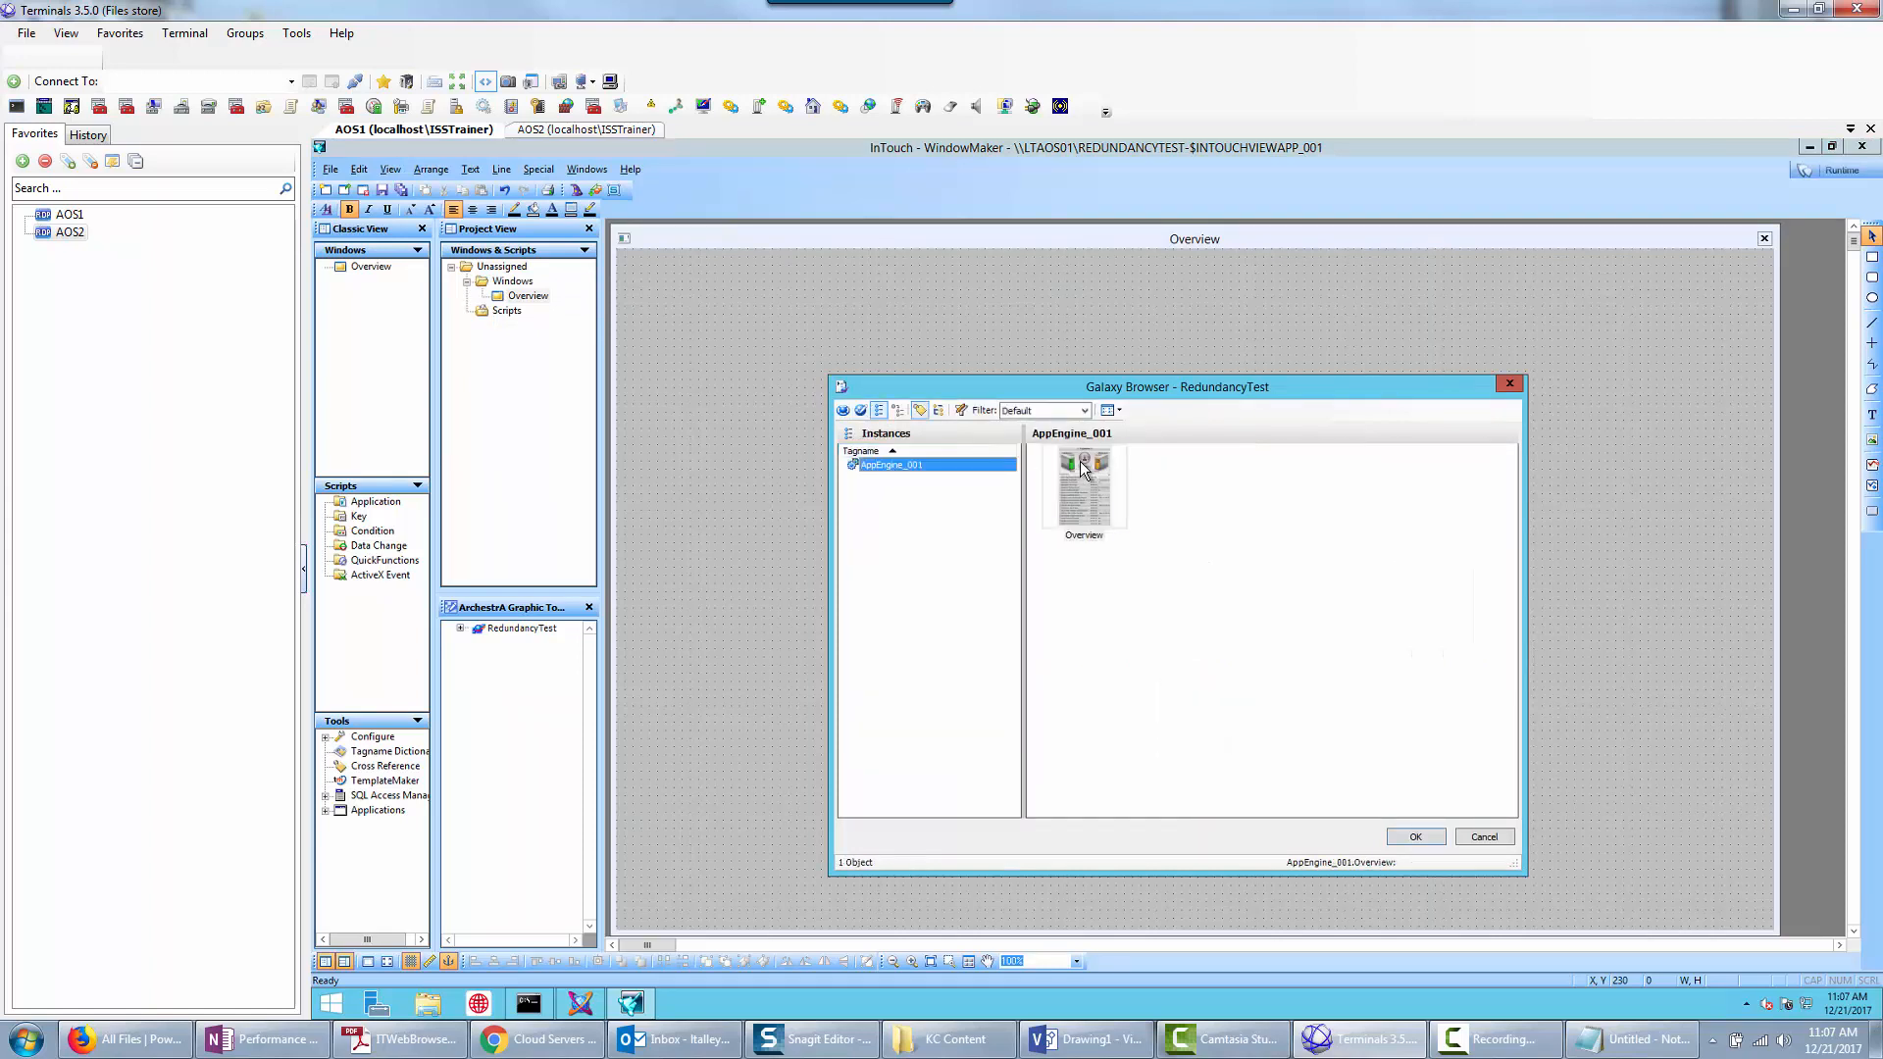
pyautogui.click(1419, 837)
pyautogui.click(816, 308)
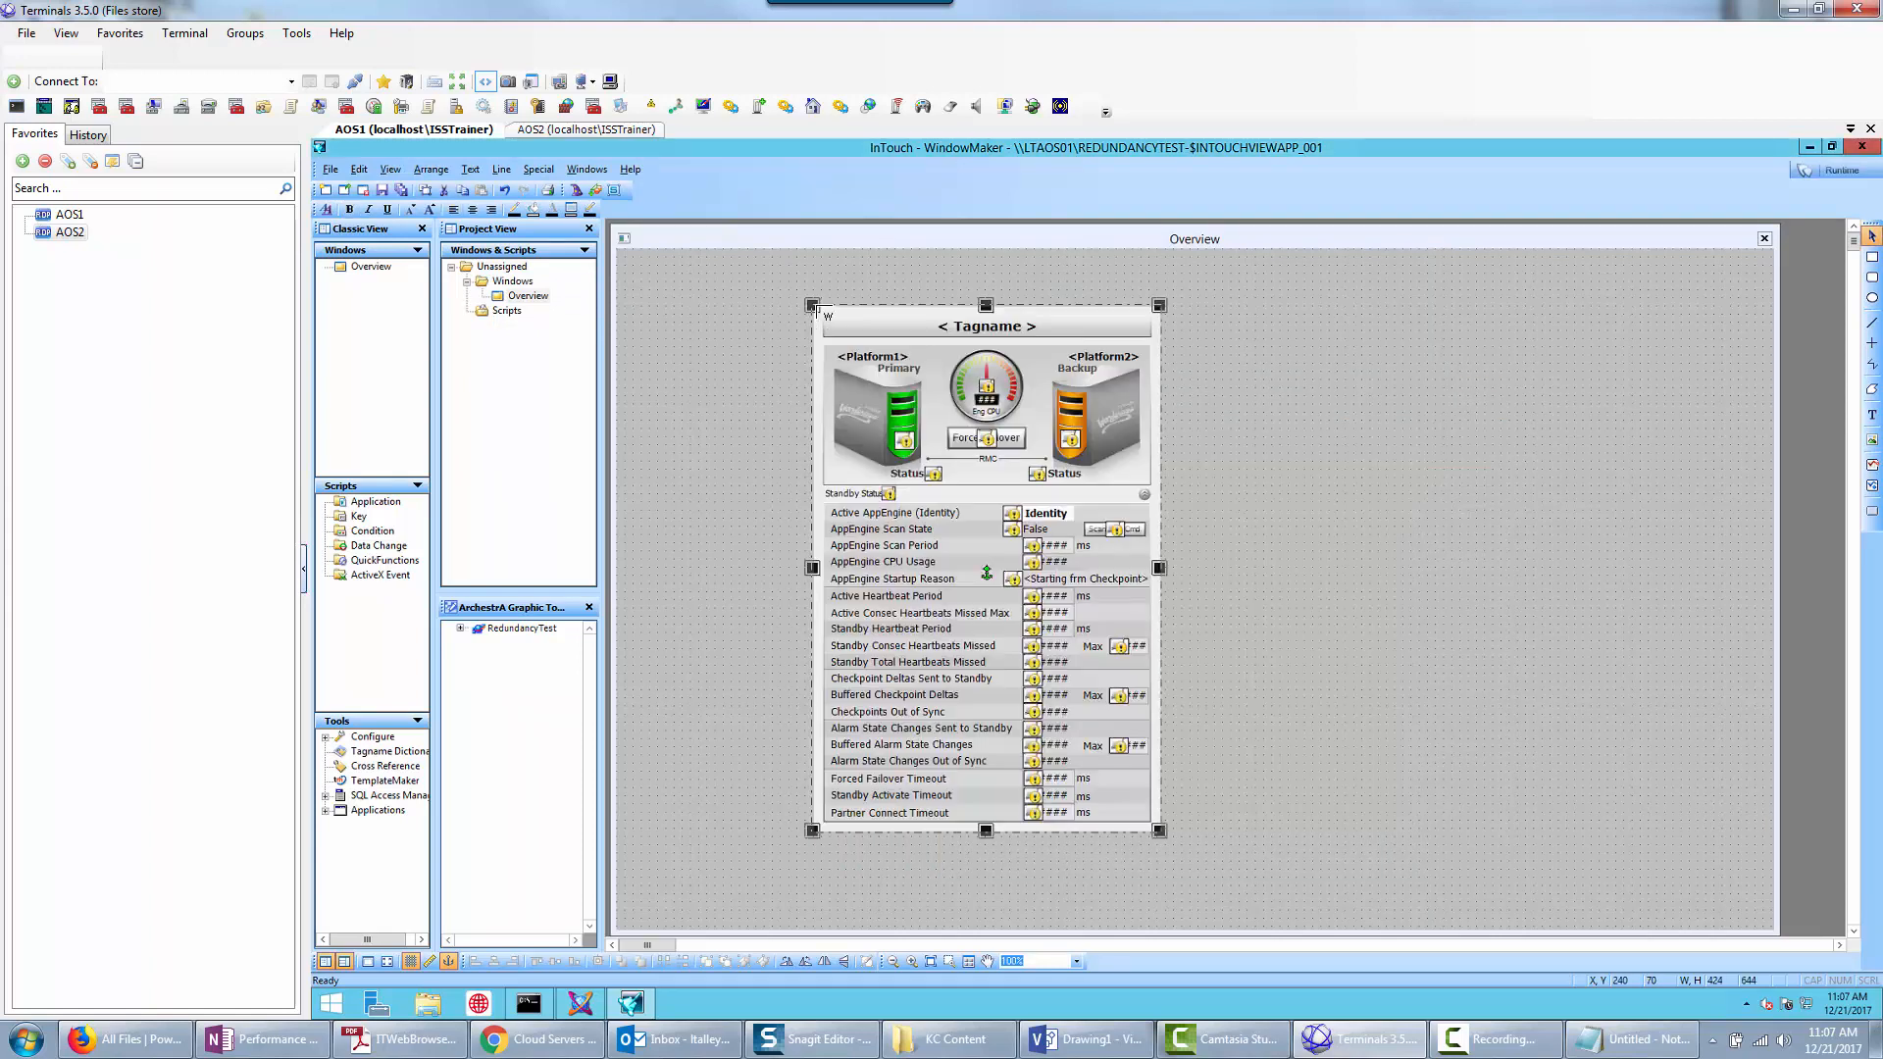
# Switch the application to runtime, examine AppEngine_001's redundancy status display, and force a failover to the backup engine.
pyautogui.click(1834, 170)
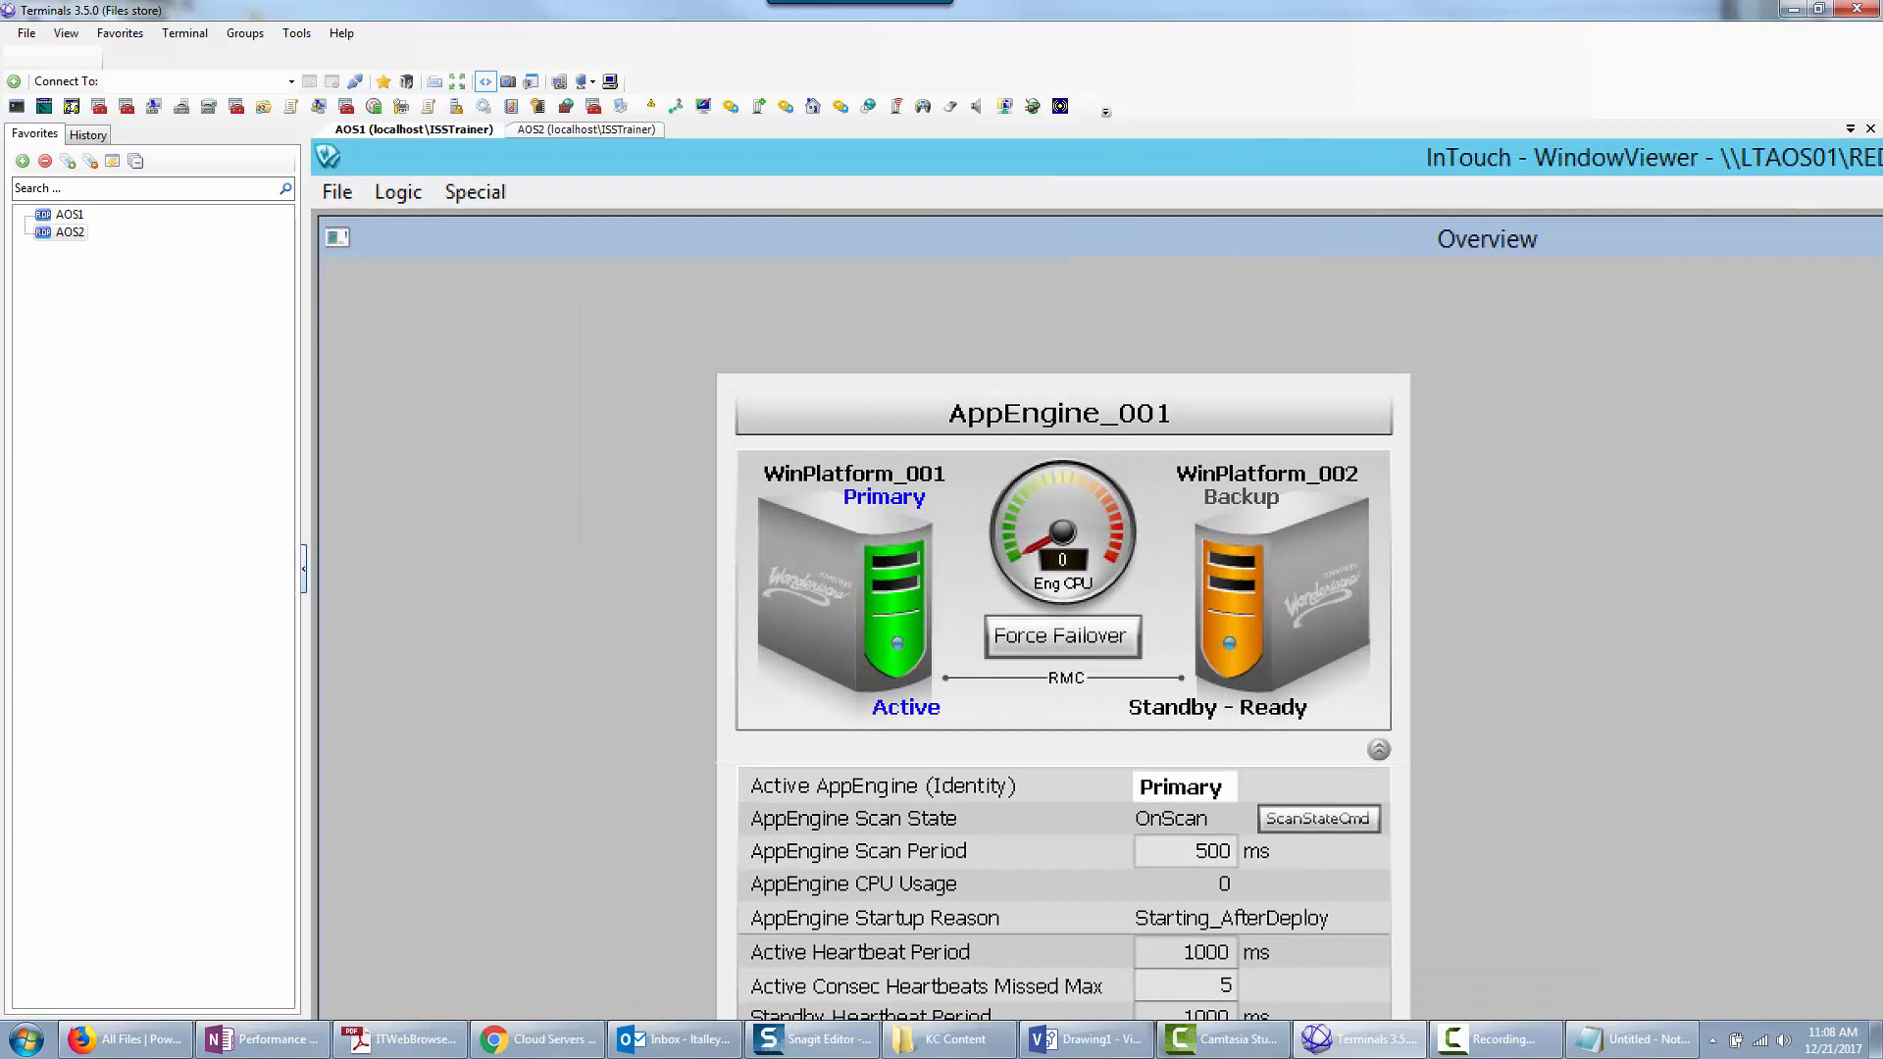
pyautogui.scroll(-1, 1064, 579)
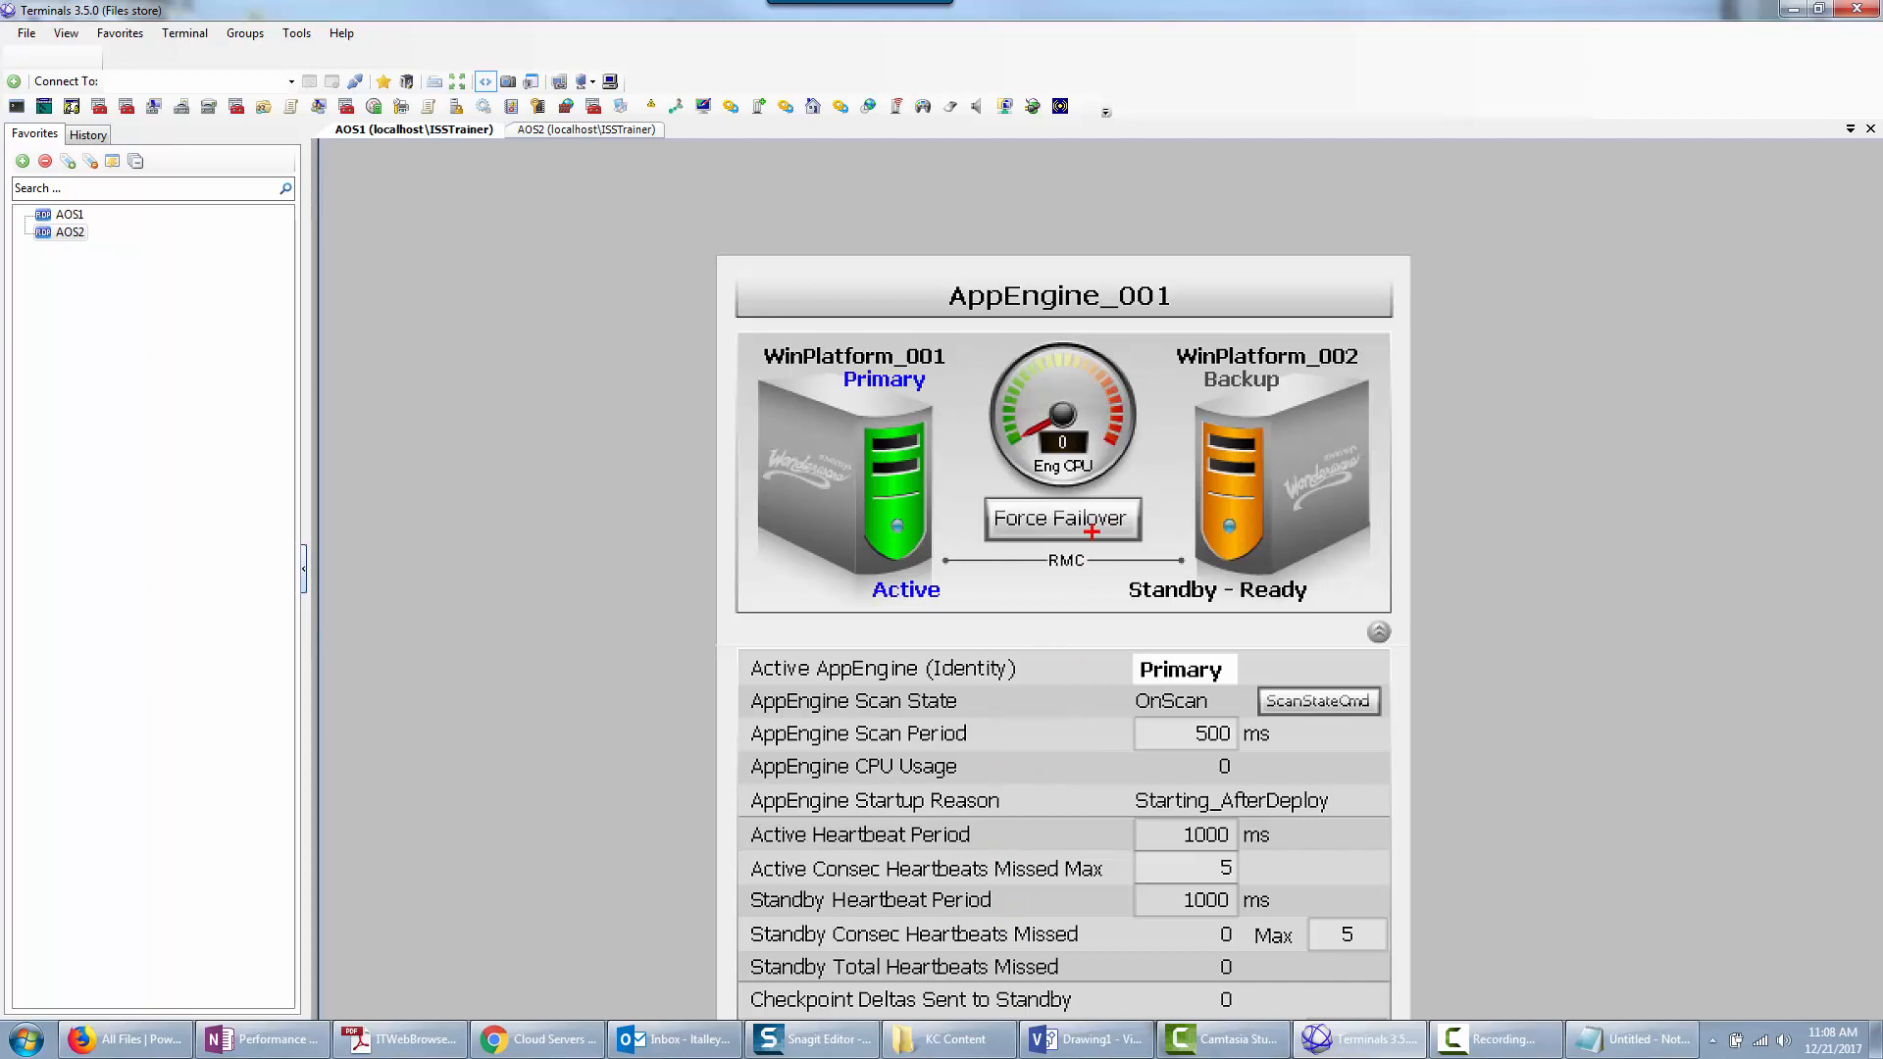
pyautogui.press('Escape')
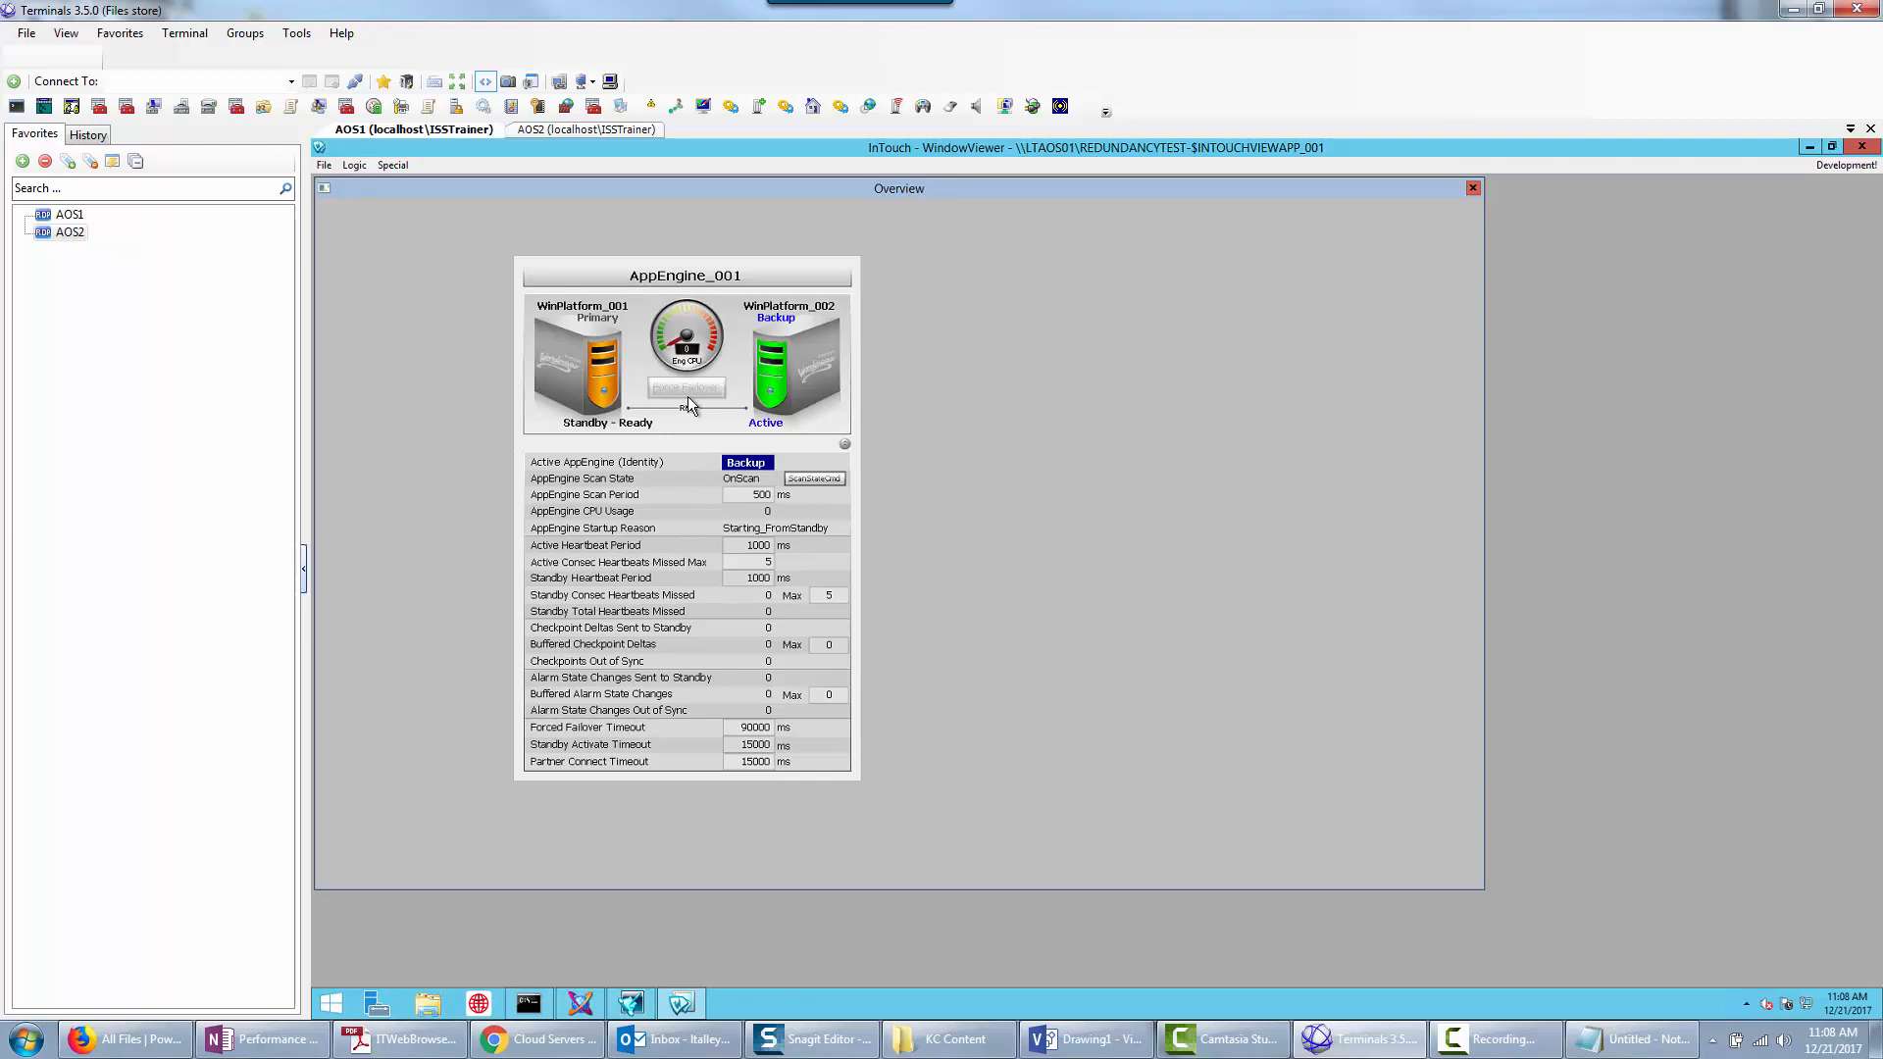
pyautogui.hotkey('ctrl', '1')
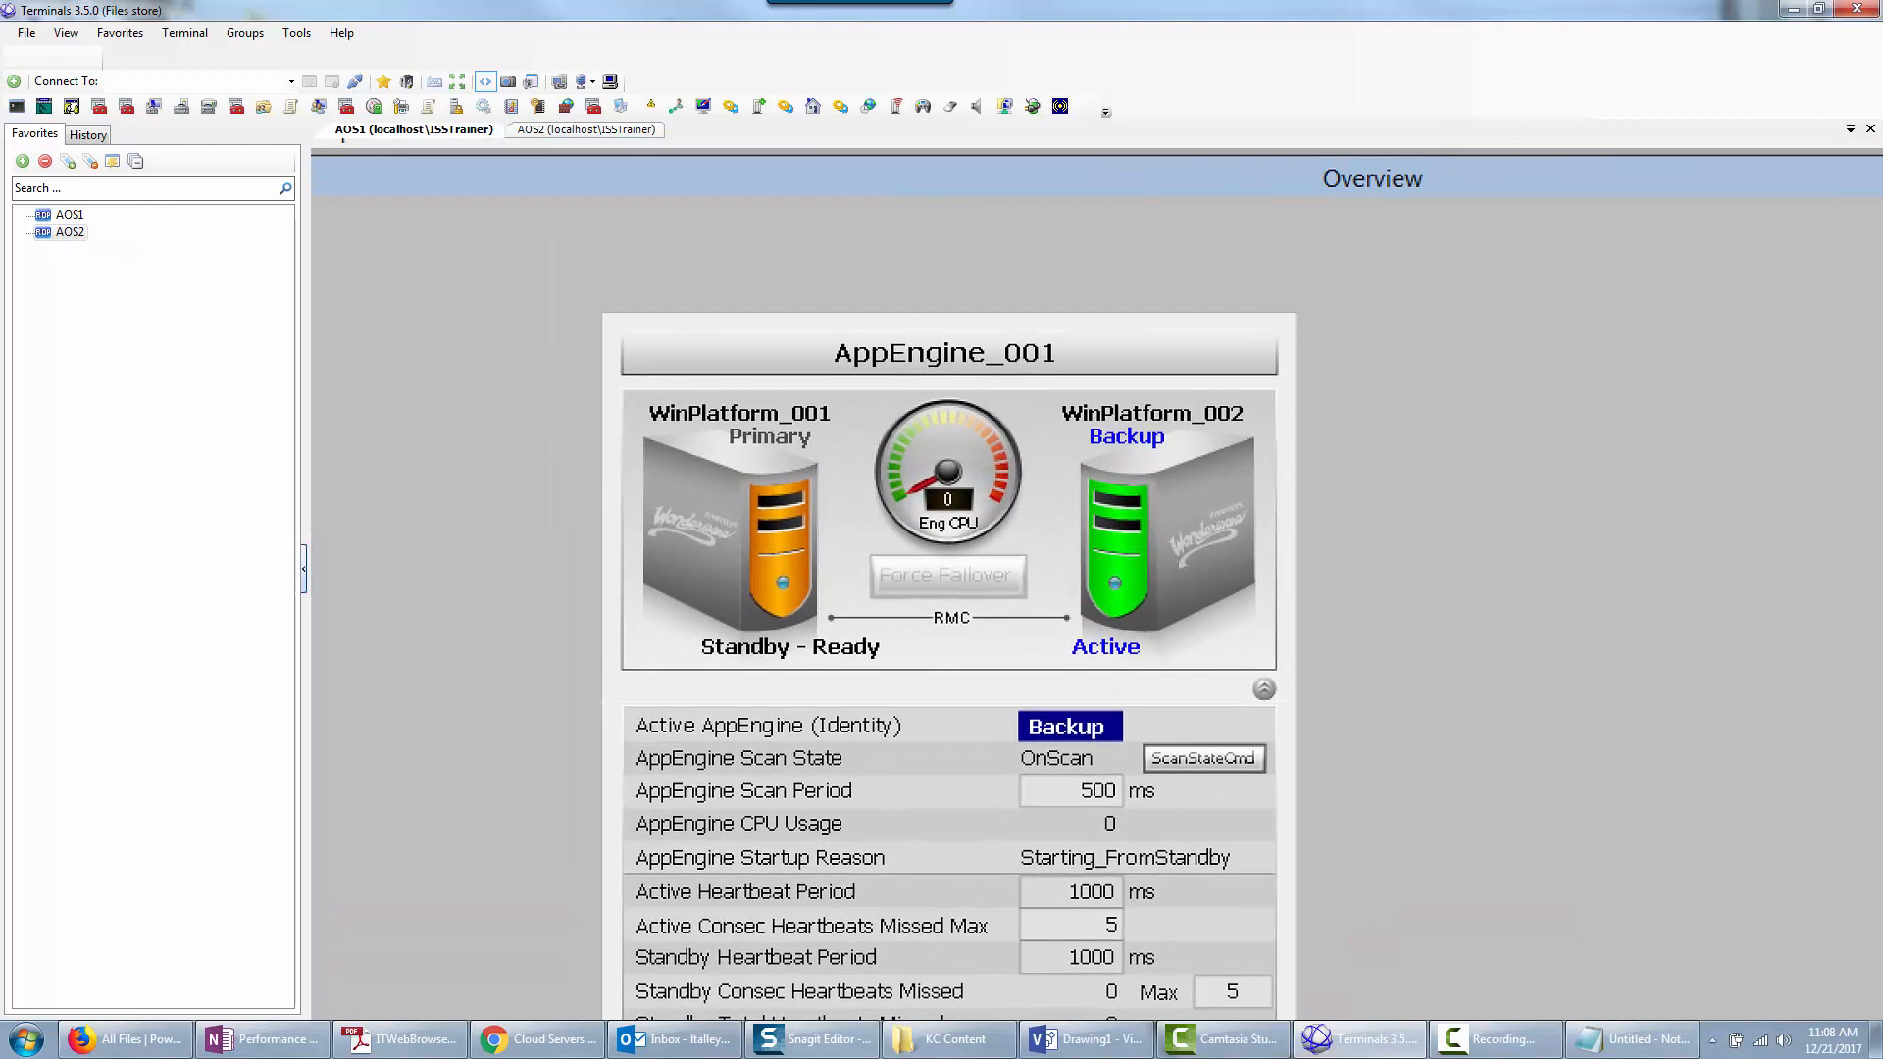
pyautogui.click(1142, 542)
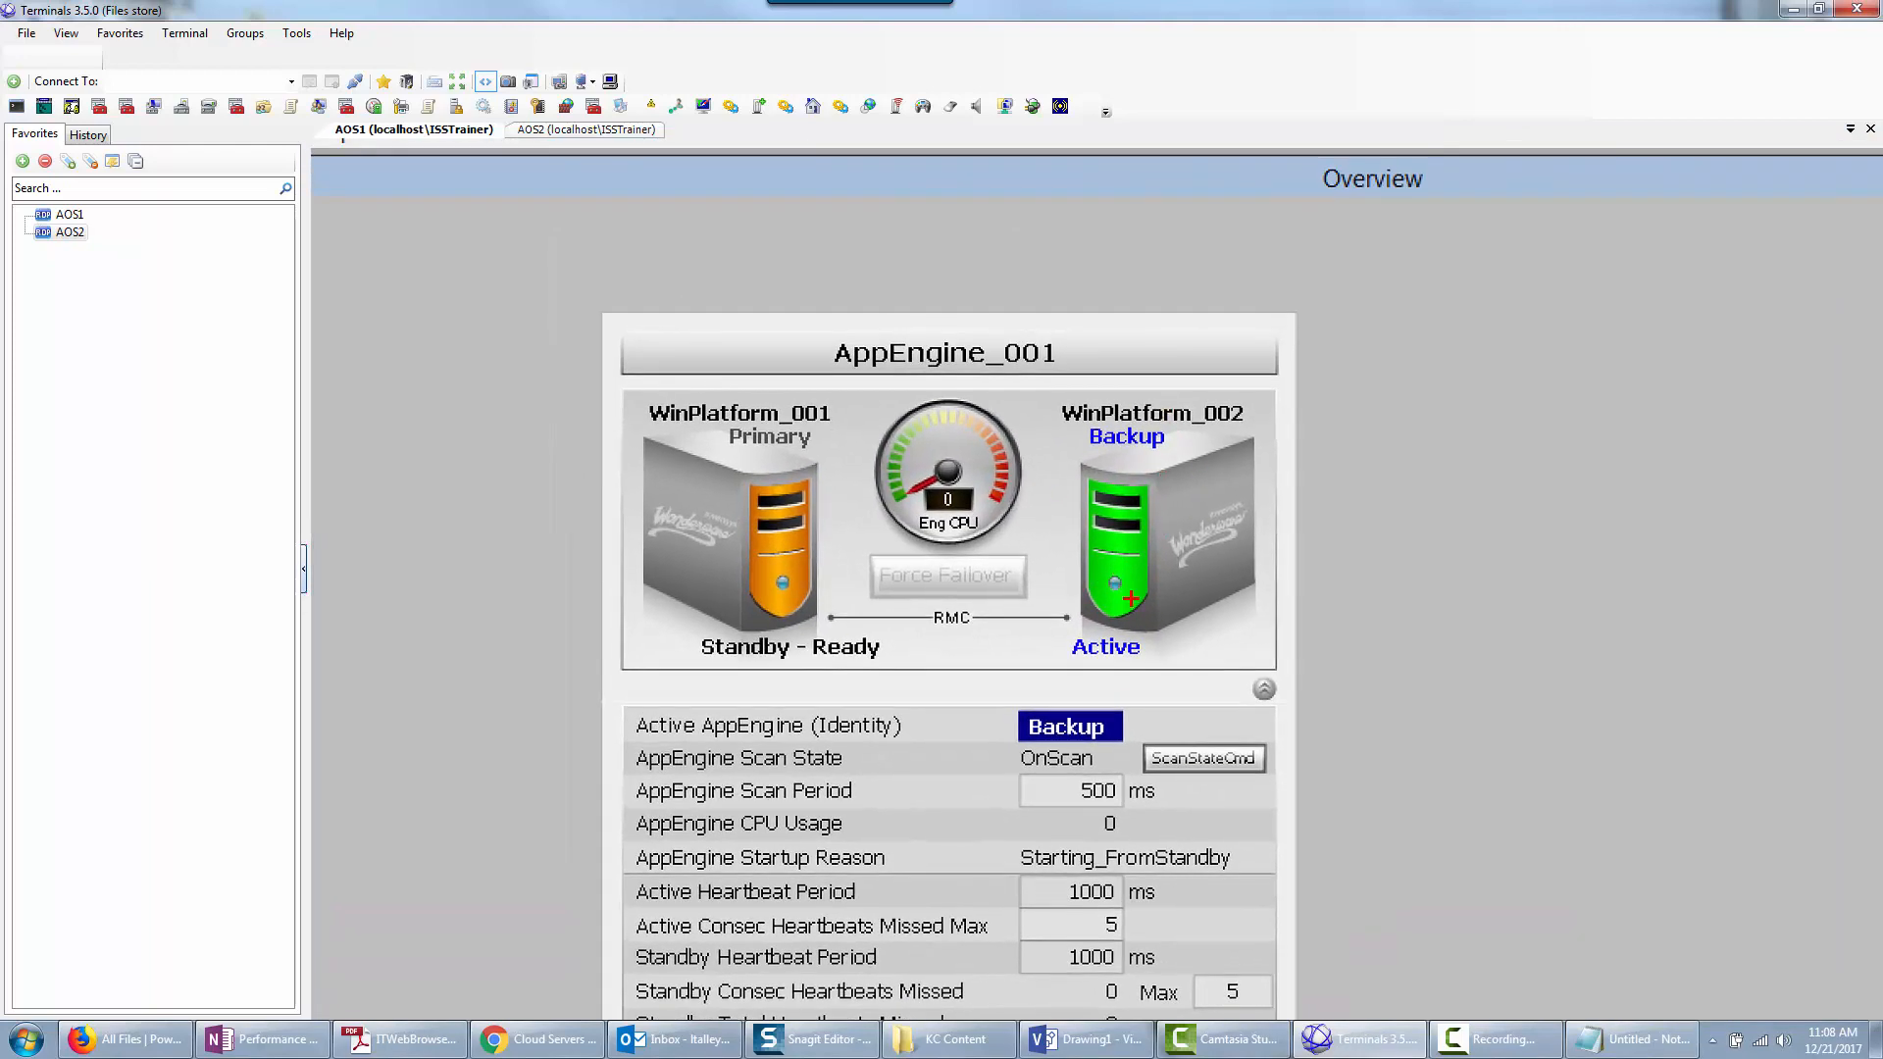